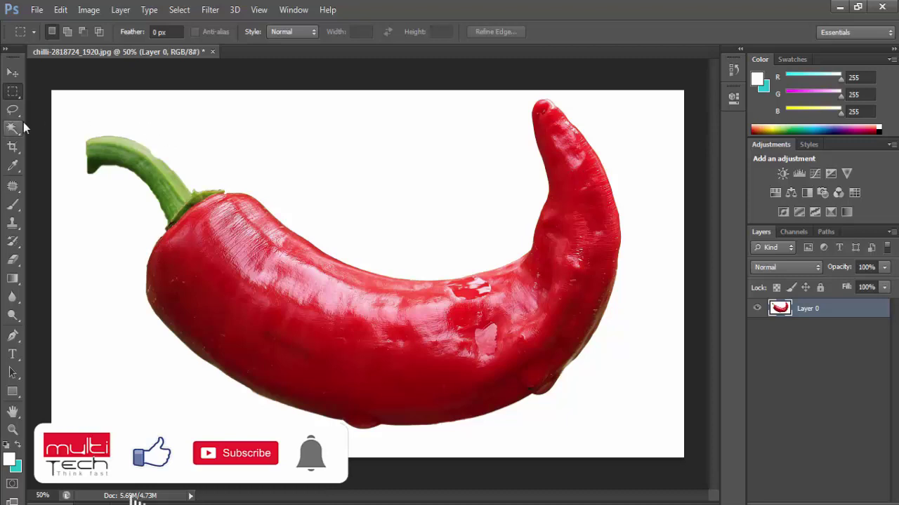
- Select the white background around the chilli using the Magic Wand with a tolerance of 10
{"action": "left_click_drag", "start_coordinate": [14, 129], "coordinate": [56, 128]}
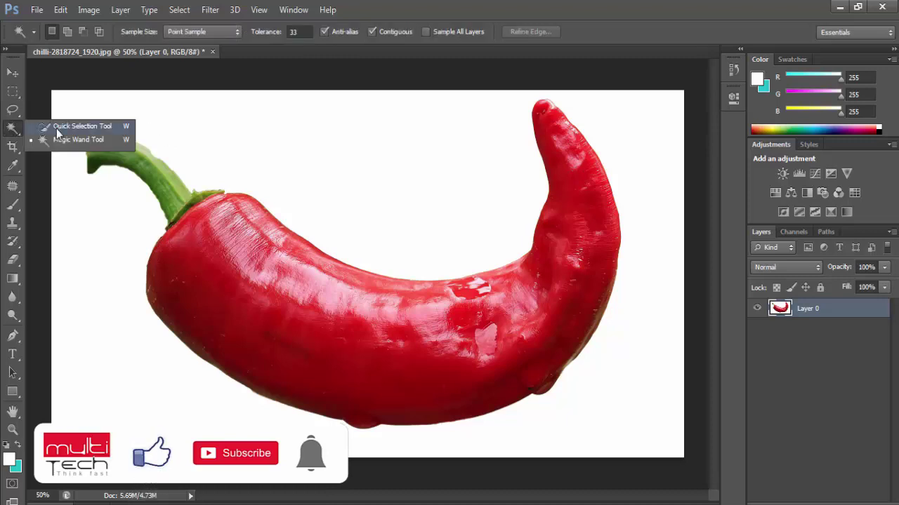
{"action": "left_click", "coordinate": [67, 141]}
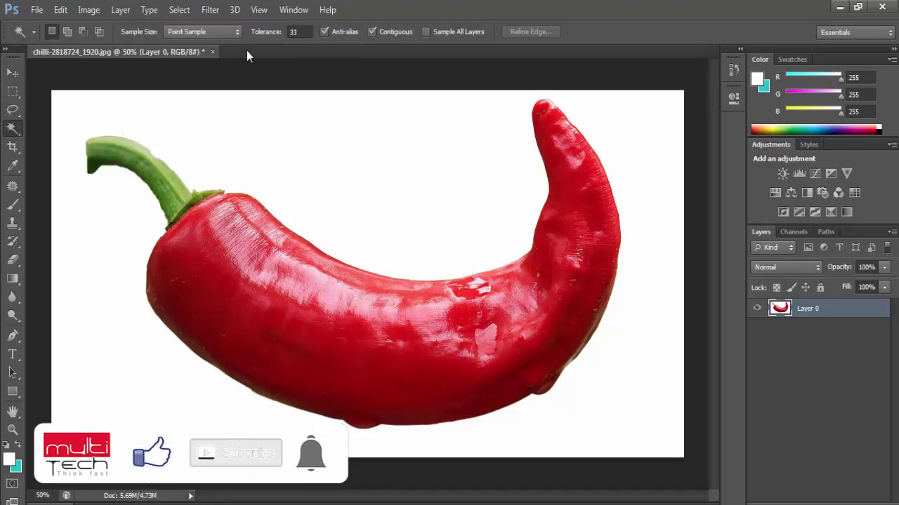
{"action": "left_click", "coordinate": [261, 35]}
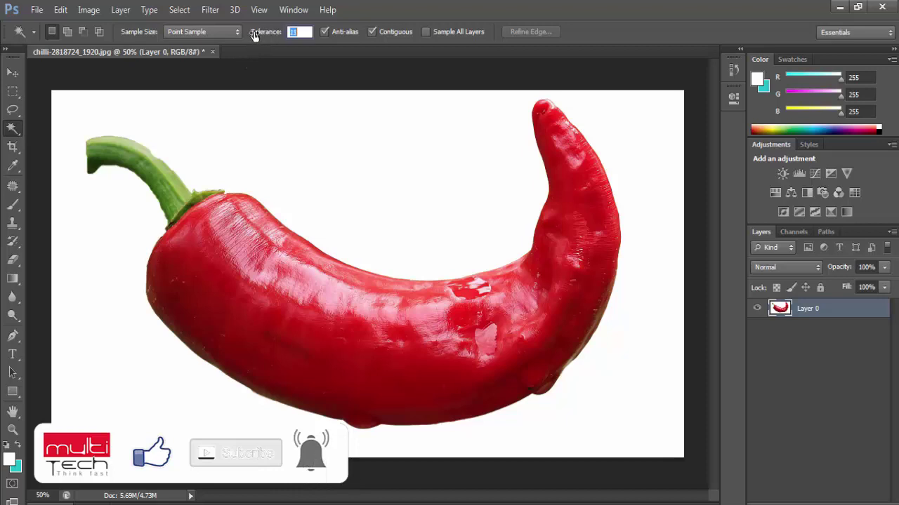
{"action": "type", "text": "10"}
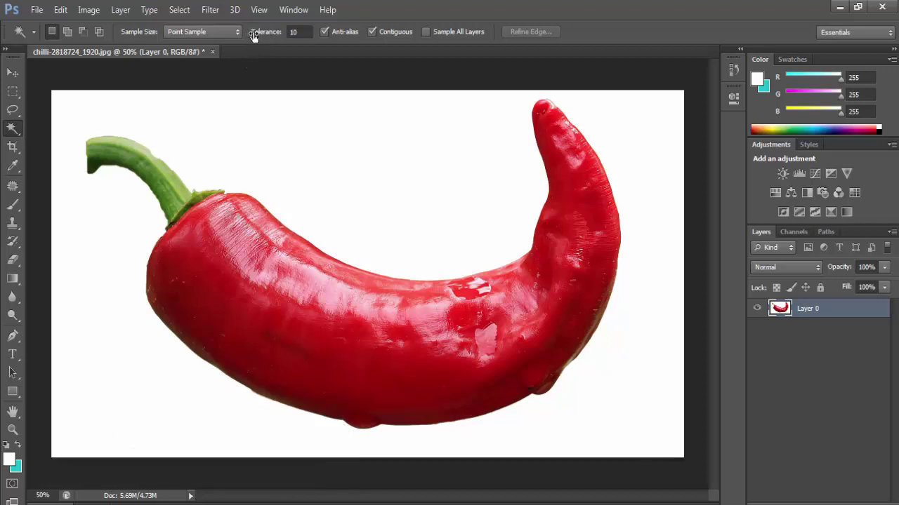
{"action": "left_click", "coordinate": [233, 115]}
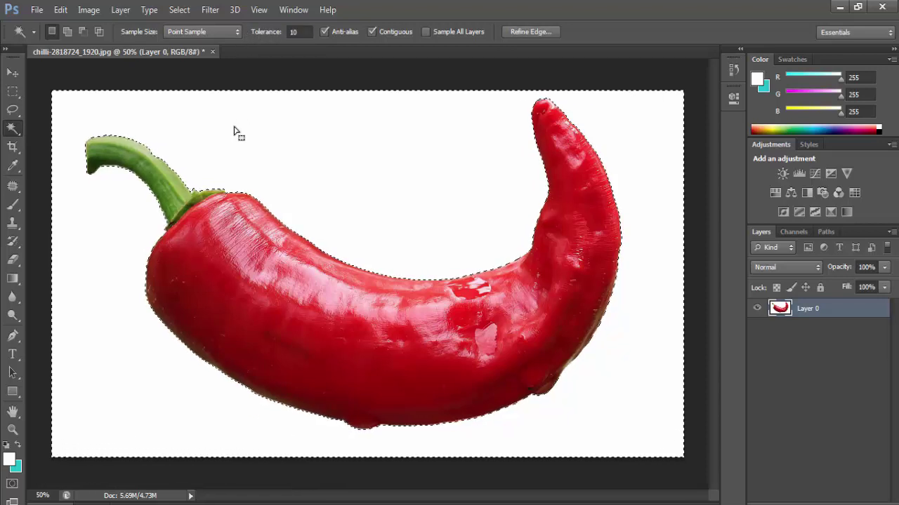
- Clear the selected white background and remove the selection
{"action": "left_click", "coordinate": [60, 9]}
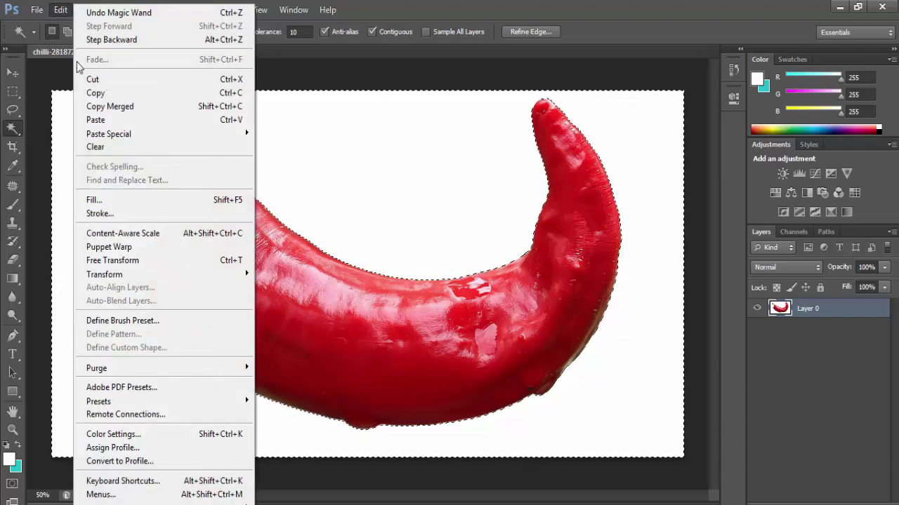
{"action": "left_click", "coordinate": [118, 148]}
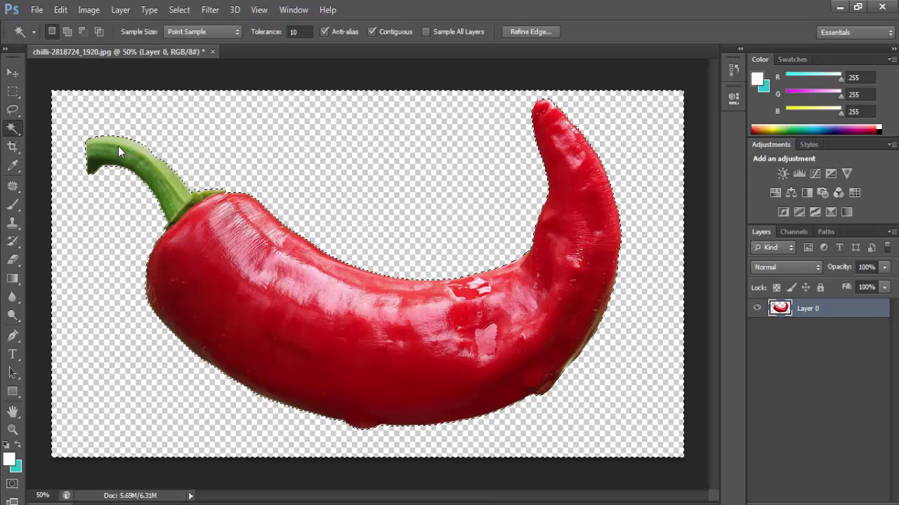
{"action": "key", "text": "ctrl+d"}
- Extend the canvas on all sides to about 33 cm wide using Crop, placing the chilli slightly lower and to the left
{"action": "key", "text": "ctrl+minus"}
{"action": "key", "text": "c"}
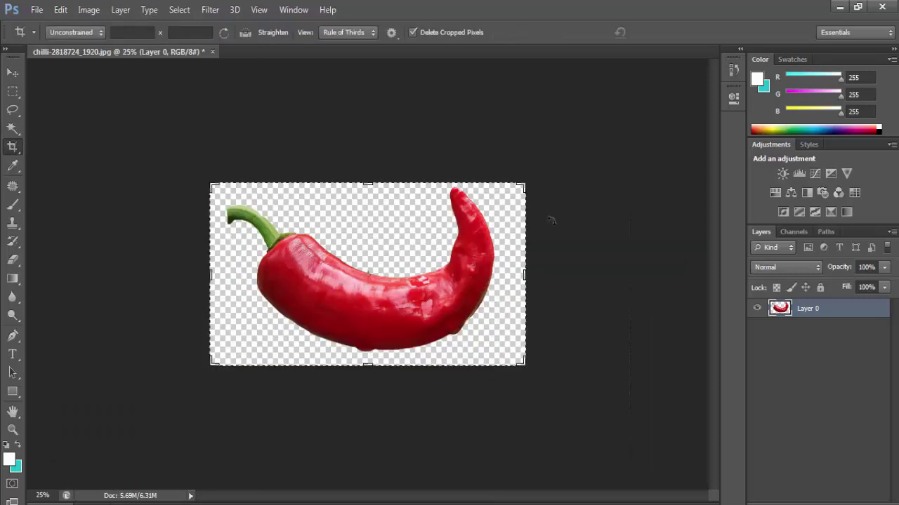
{"action": "left_click_drag", "start_coordinate": [523, 187], "coordinate": [688, 87]}
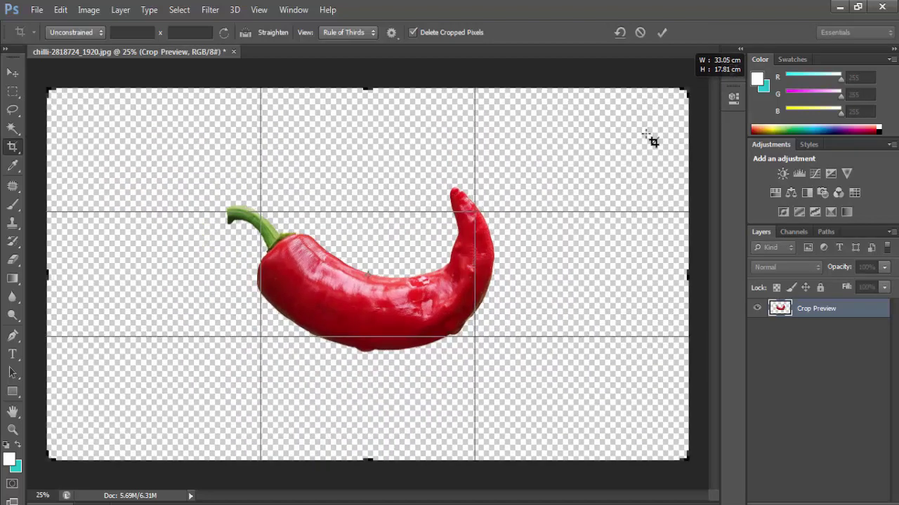
{"action": "left_click_drag", "start_coordinate": [538, 342], "coordinate": [510, 394]}
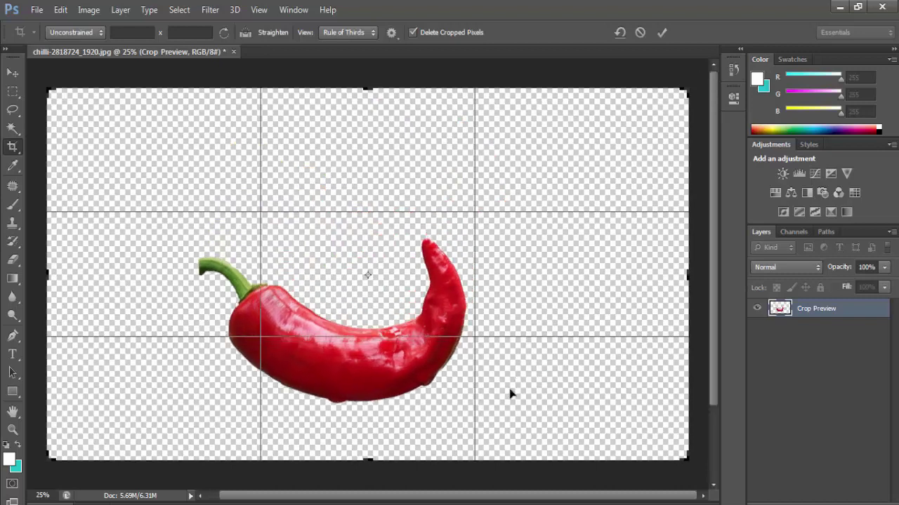
{"action": "mouse_move", "coordinate": [515, 356]}
{"action": "left_mouse_down"}
{"action": "mouse_move", "coordinate": [510, 373]}
{"action": "mouse_move", "coordinate": [513, 357]}
{"action": "left_mouse_up"}
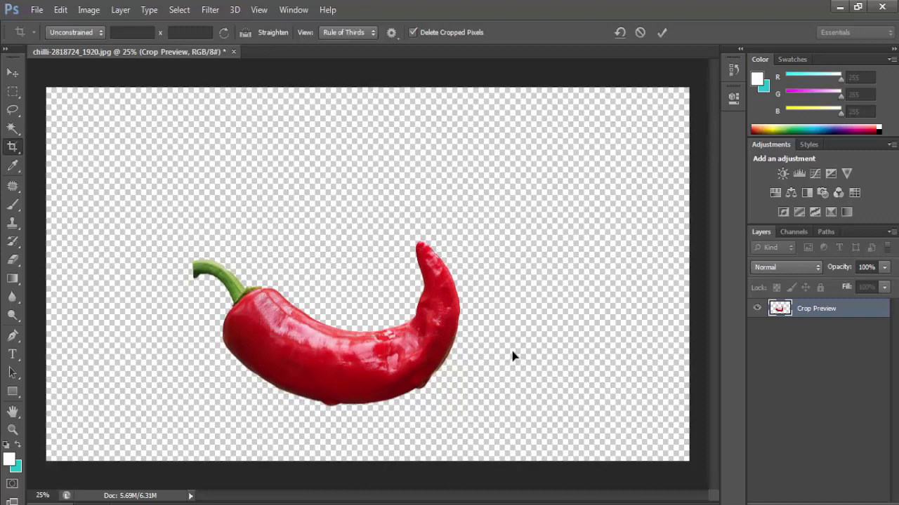
{"action": "key", "text": "Return"}
- Cut the sharpened tip and a short piece of the red body from the pencil in the red-color-pencil-on-black-background.jpg document
{"action": "key", "text": "v"}
{"action": "key", "text": "ctrl+o"}
{"action": "left_click", "coordinate": [506, 249]}
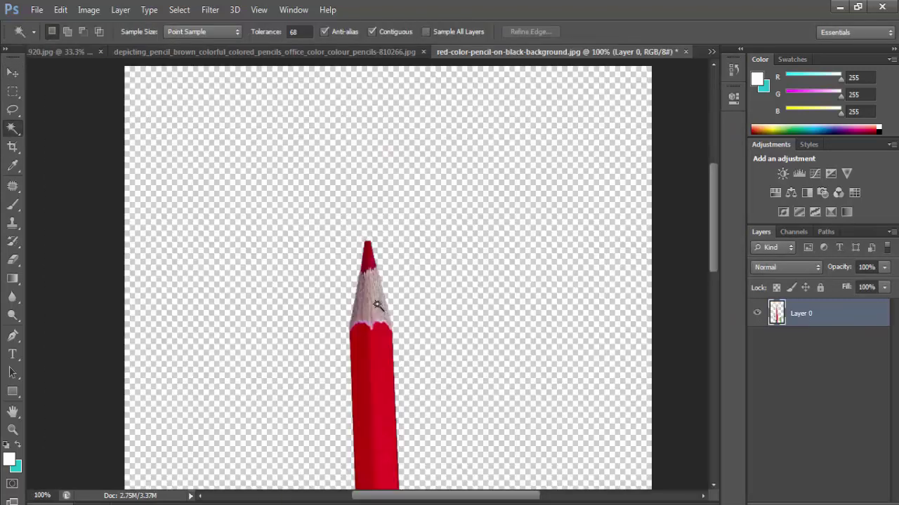
{"action": "key", "text": "m"}
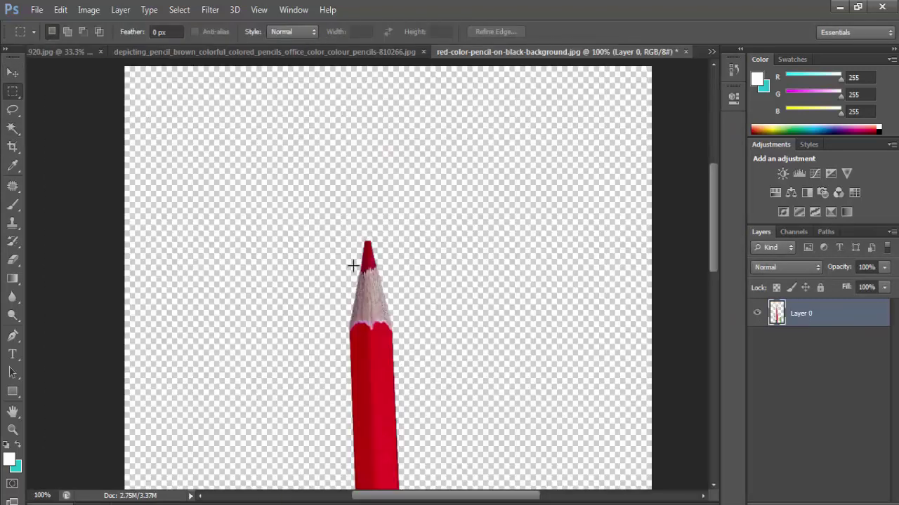
{"action": "mouse_move", "coordinate": [334, 231]}
{"action": "left_mouse_down"}
{"action": "mouse_move", "coordinate": [387, 287]}
{"action": "mouse_move", "coordinate": [406, 399]}
{"action": "left_mouse_up"}
{"action": "left_click", "coordinate": [61, 9]}
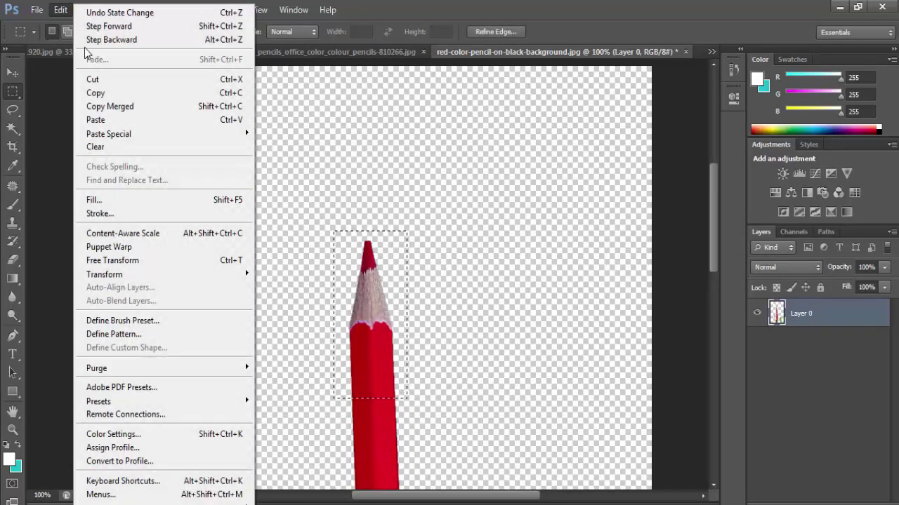
{"action": "left_click", "coordinate": [113, 81]}
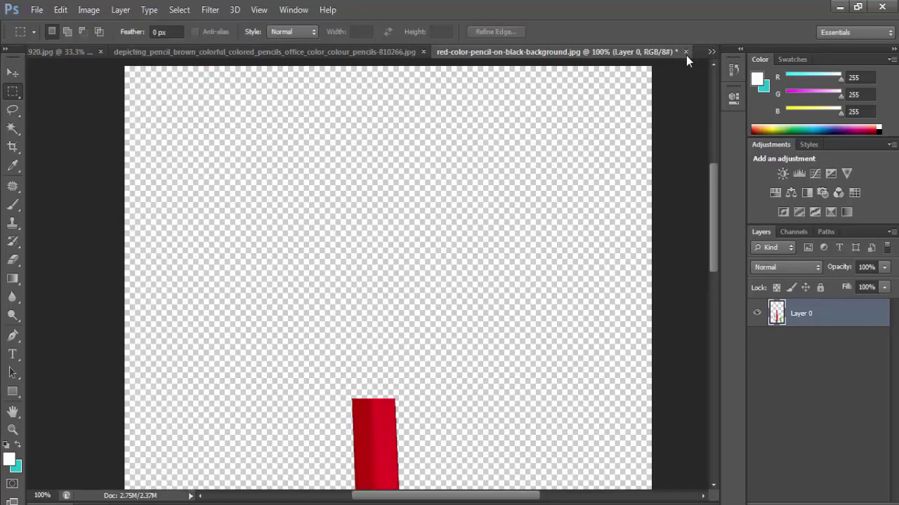
- Close red-color-pencil-on-black-background.jpg without saving, and close the coloured-pencils image
{"action": "left_click", "coordinate": [685, 53]}
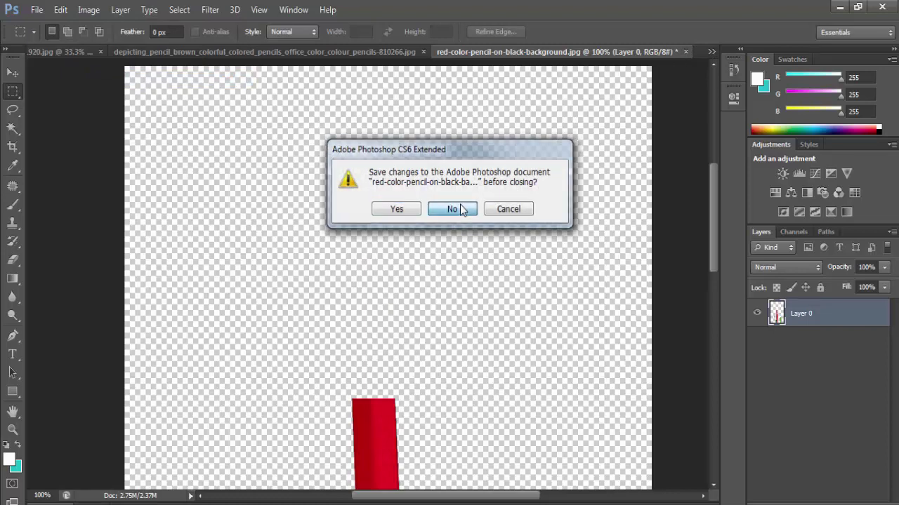
{"action": "left_click", "coordinate": [452, 209]}
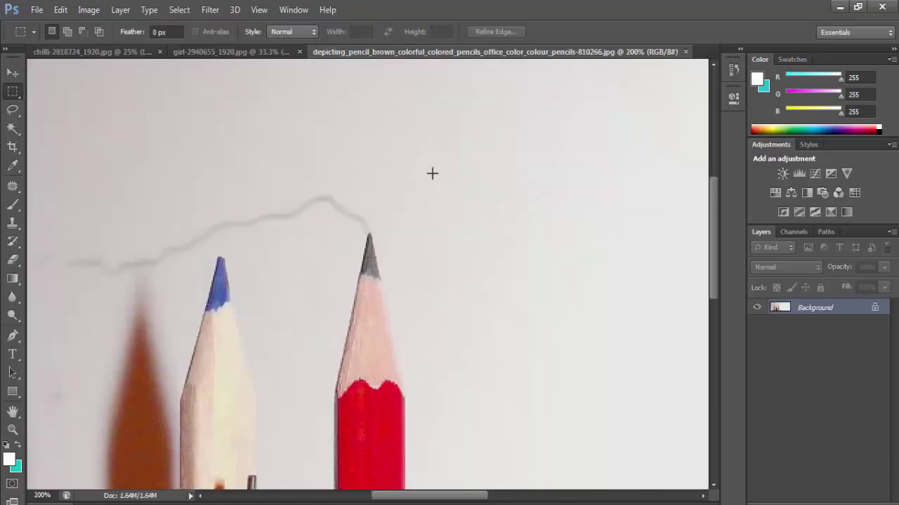
{"action": "left_click", "coordinate": [685, 52]}
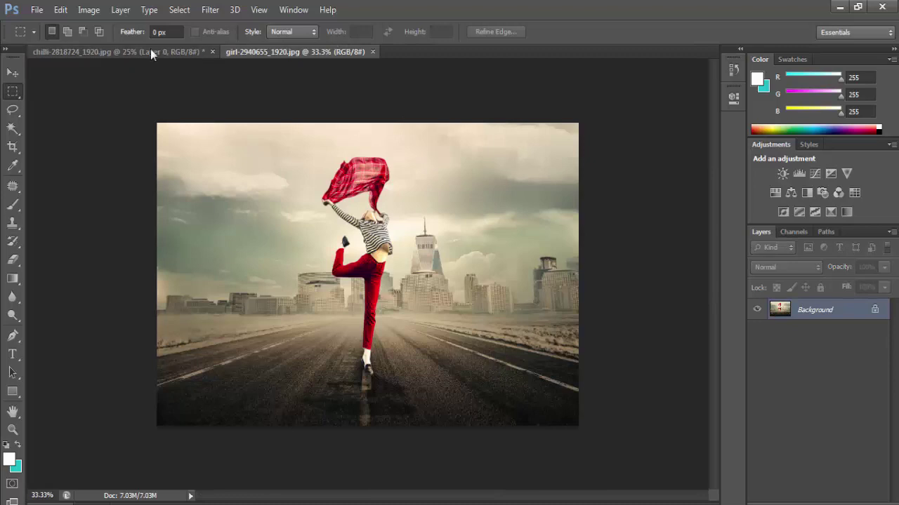
- Paste the pencil tip into the chilli document and scale it up proportionally to about 479%
{"action": "left_click", "coordinate": [131, 51]}
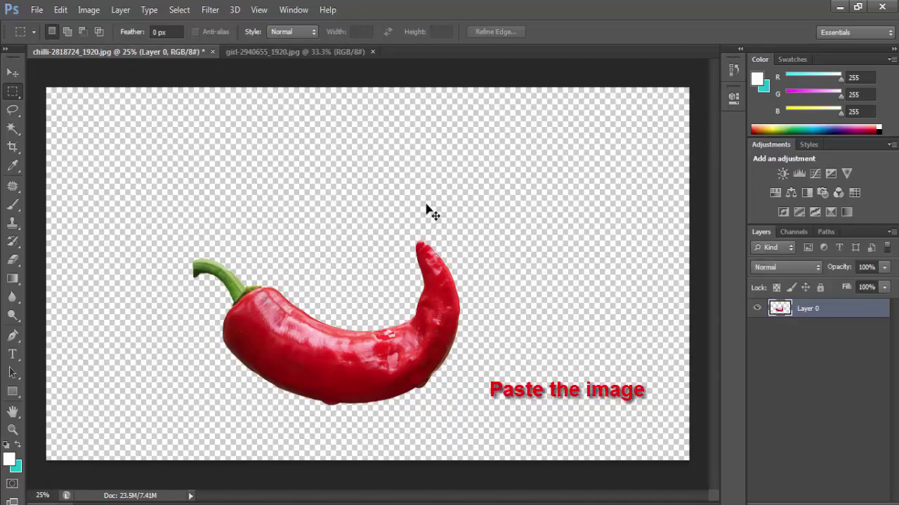
{"action": "key", "text": "ctrl+v"}
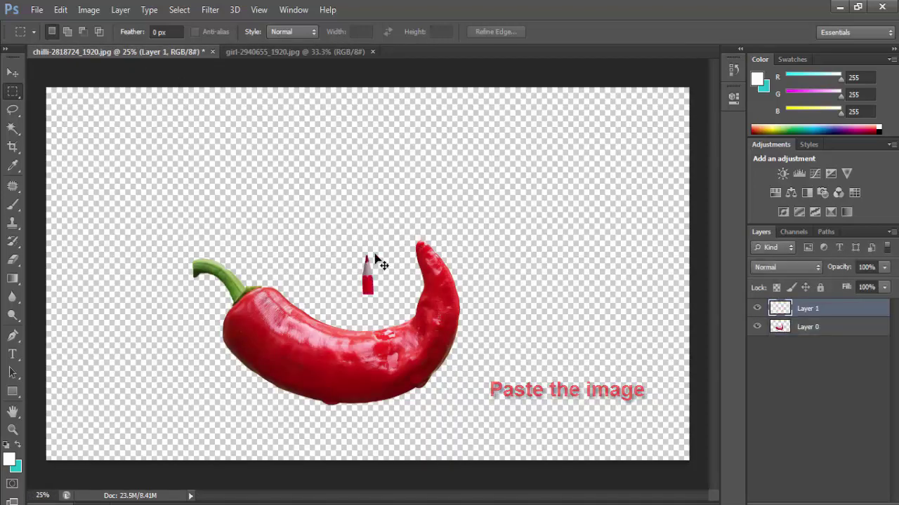
{"action": "key", "text": "ctrl+t"}
{"action": "left_click_drag", "start_coordinate": [378, 249], "coordinate": [441, 187]}
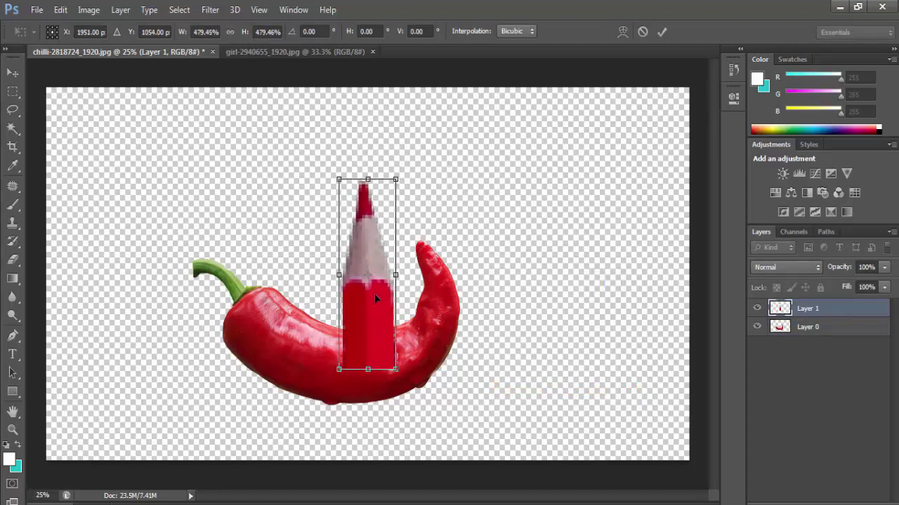
{"action": "key", "text": "Return"}
- Move the pencil tip over the chilli's curved end and rotate it clockwise by about 34 degrees
{"action": "key", "text": "ctrl+t"}
{"action": "mouse_move", "coordinate": [368, 275]}
{"action": "left_mouse_down"}
{"action": "mouse_move", "coordinate": [439, 291]}
{"action": "mouse_move", "coordinate": [424, 299]}
{"action": "mouse_move", "coordinate": [435, 325]}
{"action": "left_mouse_up"}
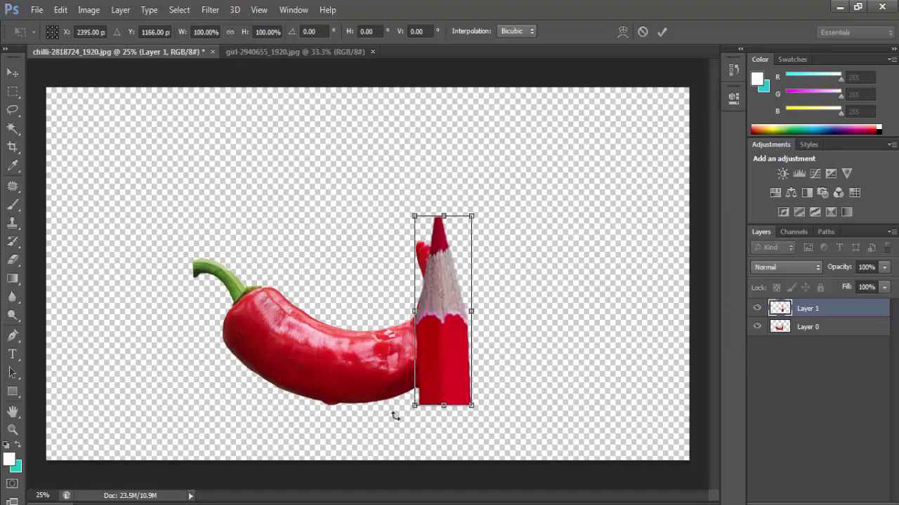
{"action": "left_click_drag", "start_coordinate": [394, 415], "coordinate": [355, 376]}
{"action": "key", "text": "Return"}
- Warp the pencil tip so its body follows the chilli's curve and its point bends upward
{"action": "scroll", "coordinate": [450, 304], "scroll_direction": "up", "scroll_amount": 2}
{"action": "key", "text": "ctrl+t"}
{"action": "right_click", "coordinate": [415, 289]}
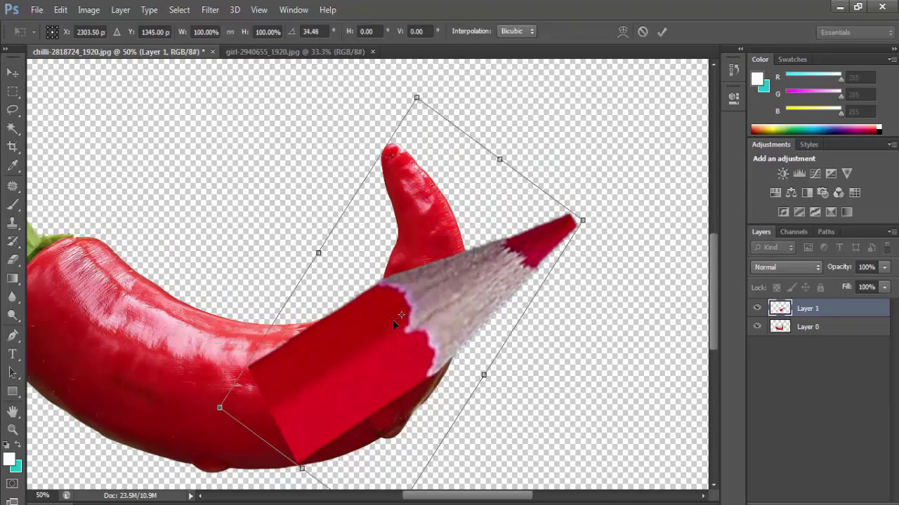
{"action": "right_click", "coordinate": [405, 337]}
{"action": "left_click", "coordinate": [435, 198]}
{"action": "mouse_move", "coordinate": [402, 357]}
{"action": "left_mouse_down"}
{"action": "mouse_move", "coordinate": [311, 374]}
{"action": "mouse_move", "coordinate": [349, 351]}
{"action": "mouse_move", "coordinate": [295, 323]}
{"action": "left_mouse_up"}
{"action": "left_click_drag", "start_coordinate": [479, 261], "coordinate": [494, 234]}
{"action": "left_click_drag", "start_coordinate": [406, 306], "coordinate": [409, 293]}
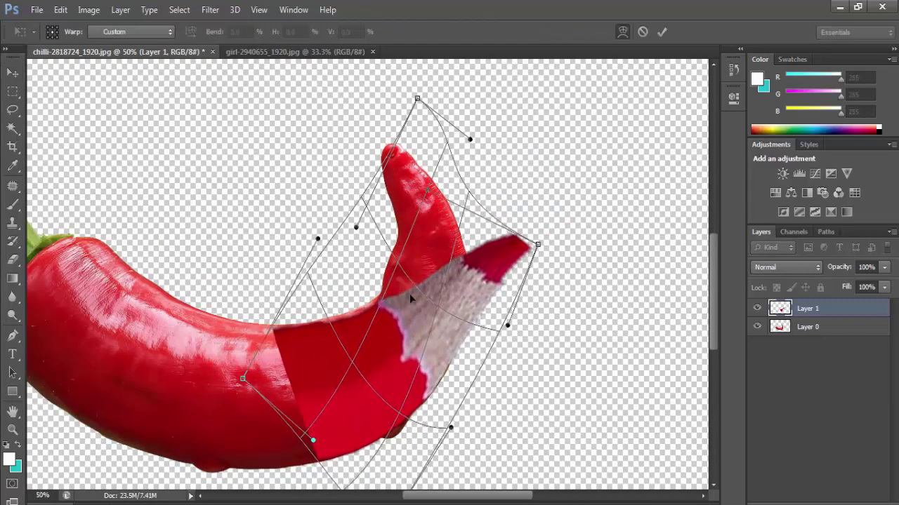
{"action": "key", "text": "Return"}
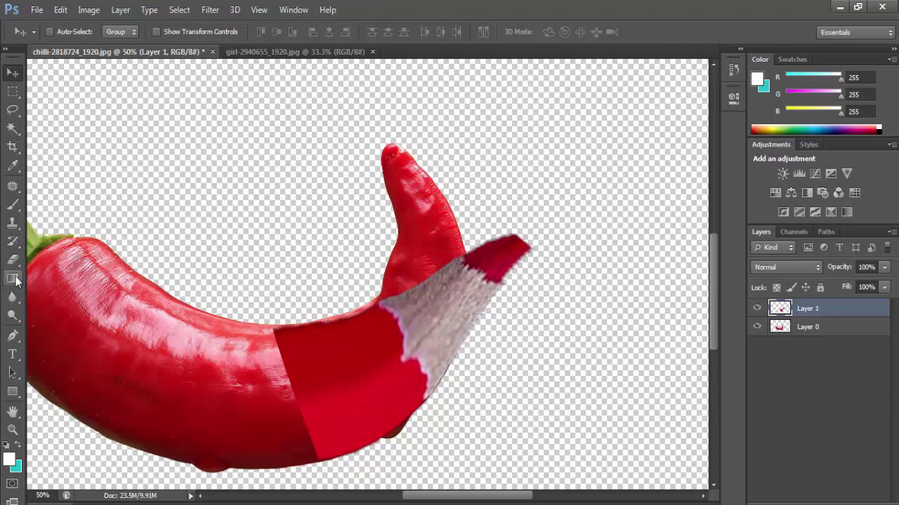
- Erase the pencil's straight cut edge with a soft round Eraser of 200 to 250 px to blend it into the chilli
{"action": "left_click", "coordinate": [14, 261]}
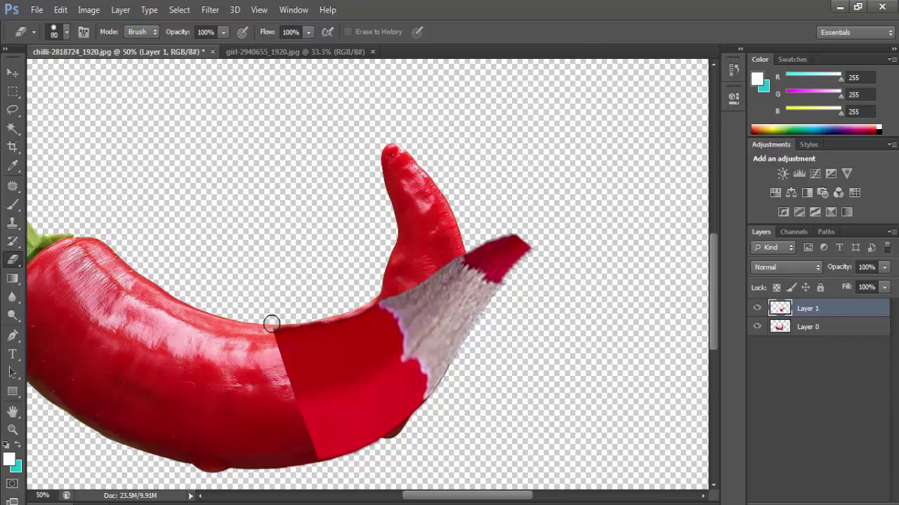
{"action": "mouse_move", "coordinate": [272, 323]}
{"action": "left_mouse_down"}
{"action": "mouse_move", "coordinate": [274, 363]}
{"action": "mouse_move", "coordinate": [316, 444]}
{"action": "left_mouse_up"}
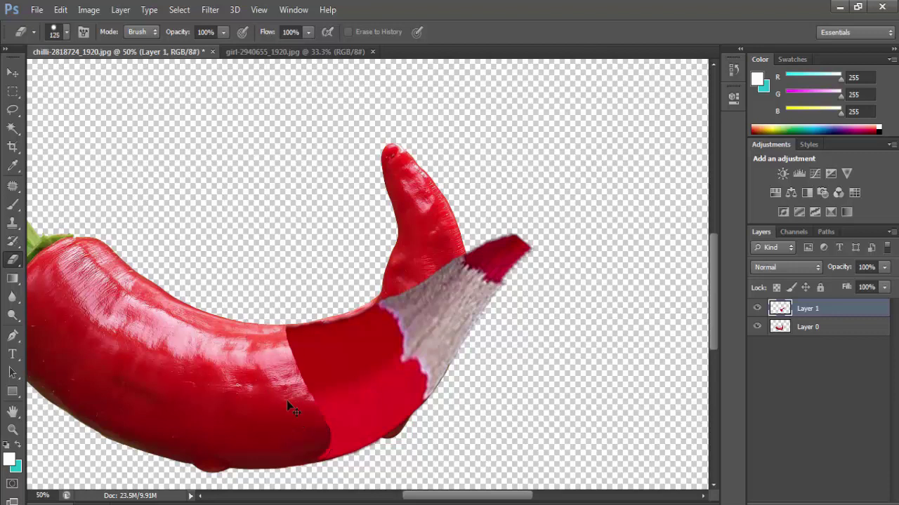
{"action": "key", "text": "ctrl+z"}
{"action": "left_click", "coordinate": [66, 33]}
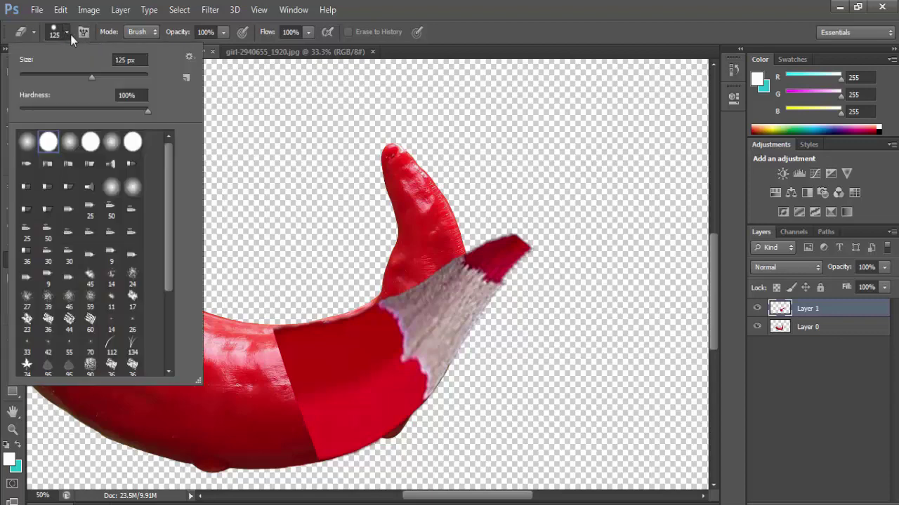
{"action": "left_click", "coordinate": [270, 201]}
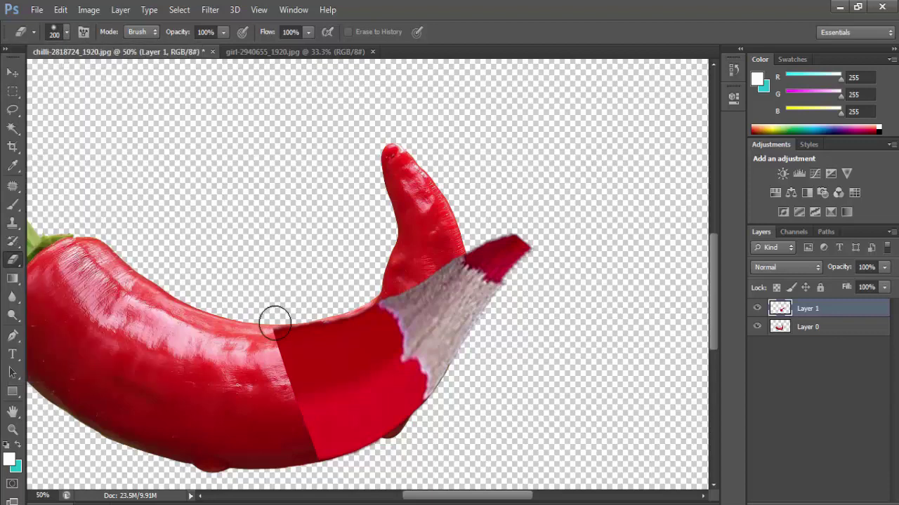
{"action": "left_click_drag", "start_coordinate": [271, 327], "coordinate": [321, 445]}
{"action": "key", "text": "bracketright"}
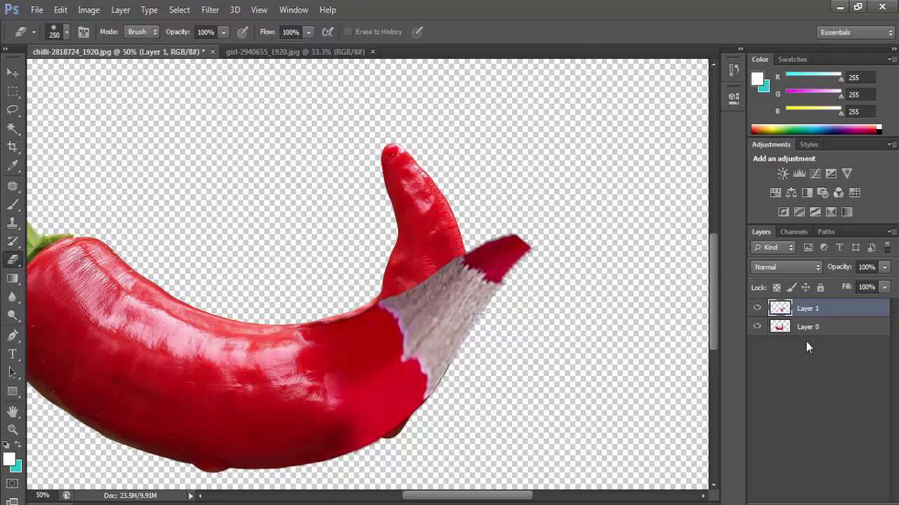
- Try erasing the chilli's upturned end on Layer 0 with the soft 250 px eraser
{"action": "left_click", "coordinate": [785, 334]}
{"action": "mouse_move", "coordinate": [441, 190]}
{"action": "left_mouse_down"}
{"action": "mouse_move", "coordinate": [501, 231]}
{"action": "mouse_move", "coordinate": [522, 271]}
{"action": "mouse_move", "coordinate": [386, 179]}
{"action": "mouse_move", "coordinate": [381, 190]}
{"action": "mouse_move", "coordinate": [503, 265]}
{"action": "mouse_move", "coordinate": [387, 219]}
{"action": "mouse_move", "coordinate": [429, 286]}
{"action": "mouse_move", "coordinate": [471, 320]}
{"action": "mouse_move", "coordinate": [361, 257]}
{"action": "left_mouse_up"}
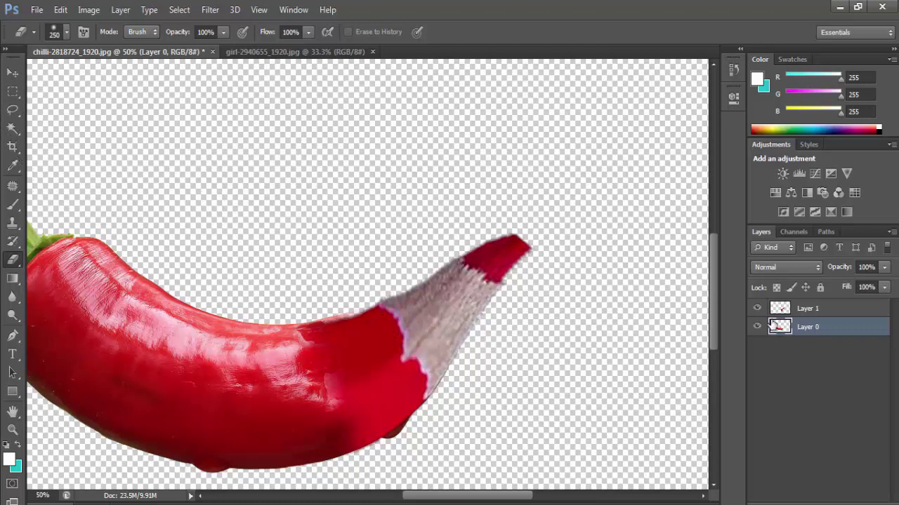
- Toggle the pencil layer's visibility to compare, leaving Layer 1 hidden
{"action": "left_click", "coordinate": [757, 309]}
{"action": "left_click", "coordinate": [756, 310]}
{"action": "left_click", "coordinate": [756, 310]}
{"action": "left_click", "coordinate": [755, 310]}
{"action": "left_click", "coordinate": [755, 310]}
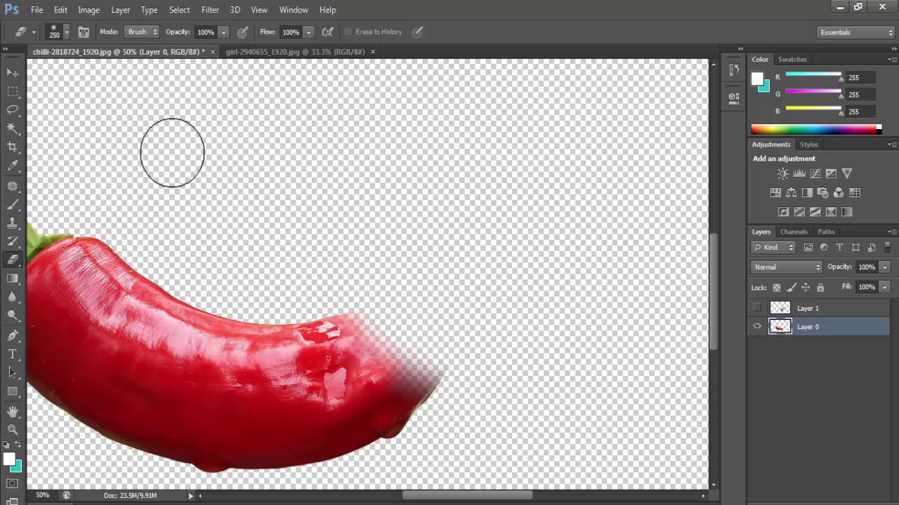
- Switch the eraser to a hard round 250 px brush and undo the erasing of the chilli's upturned end
{"action": "left_click", "coordinate": [66, 31]}
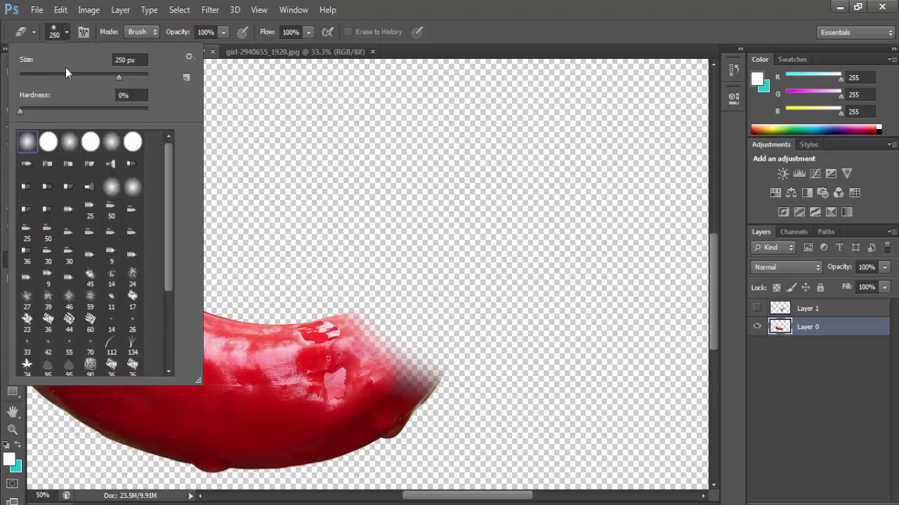
{"action": "left_click", "coordinate": [54, 142]}
{"action": "left_click", "coordinate": [433, 250]}
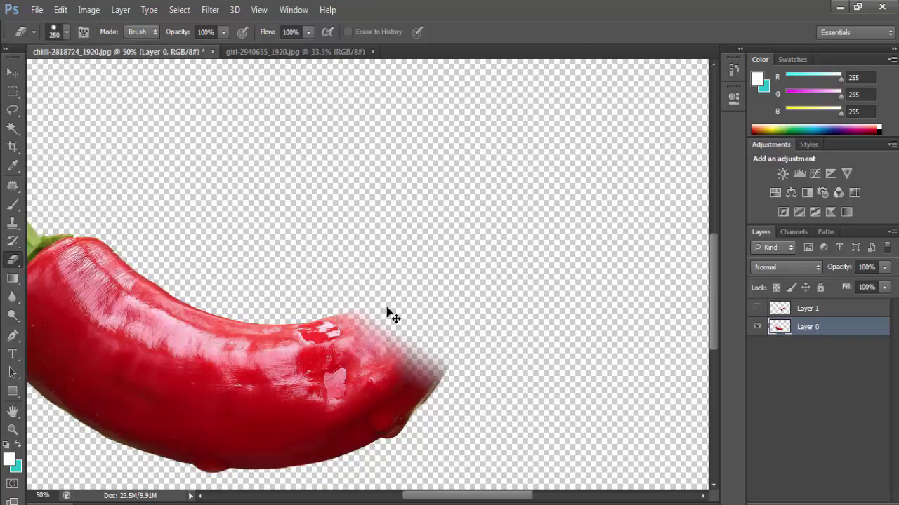
{"action": "key", "text": "ctrl+alt+z"}
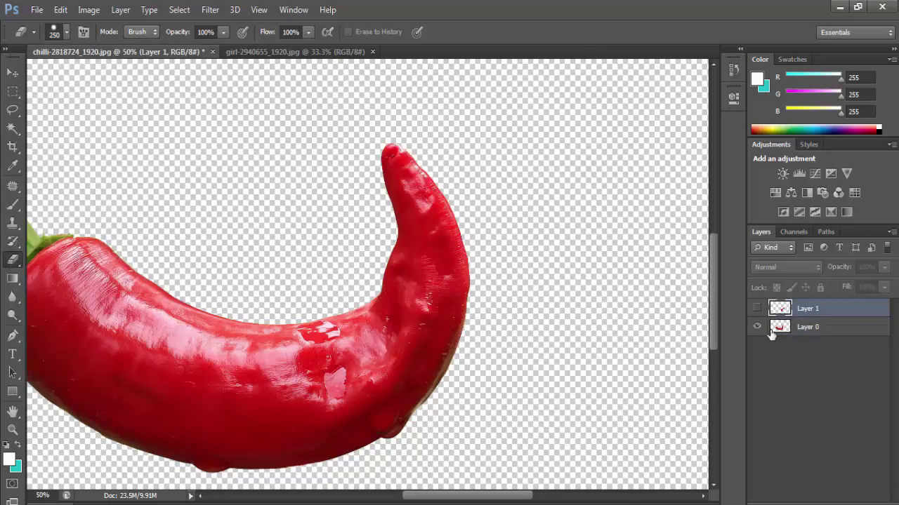
- Erase the chilli's upturned end on Layer 0 with the 250 px eraser and show Layer 1 again
{"action": "left_click", "coordinate": [758, 309]}
{"action": "left_click", "coordinate": [758, 309]}
{"action": "left_click", "coordinate": [781, 328]}
{"action": "mouse_move", "coordinate": [407, 161]}
{"action": "left_mouse_down"}
{"action": "mouse_move", "coordinate": [425, 201]}
{"action": "mouse_move", "coordinate": [407, 267]}
{"action": "mouse_move", "coordinate": [413, 293]}
{"action": "mouse_move", "coordinate": [457, 313]}
{"action": "mouse_move", "coordinate": [437, 317]}
{"action": "mouse_move", "coordinate": [487, 342]}
{"action": "left_mouse_up"}
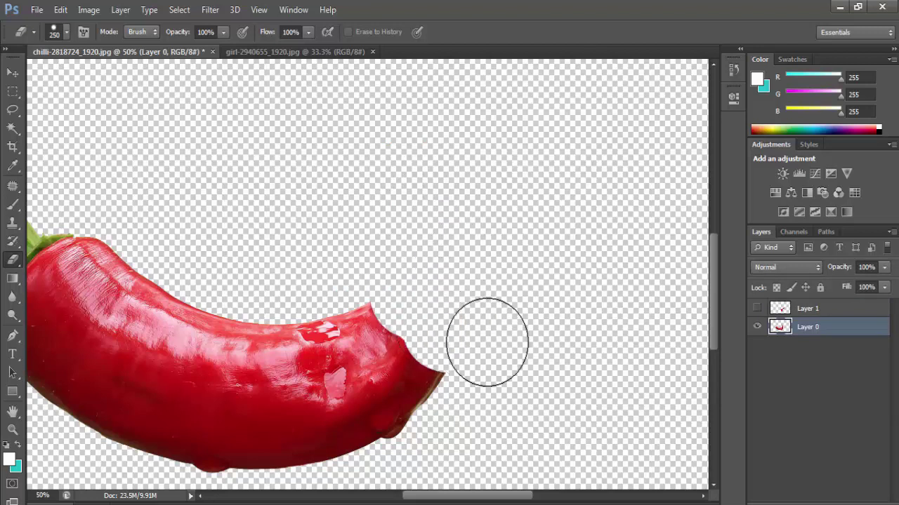
{"action": "left_click", "coordinate": [757, 309]}
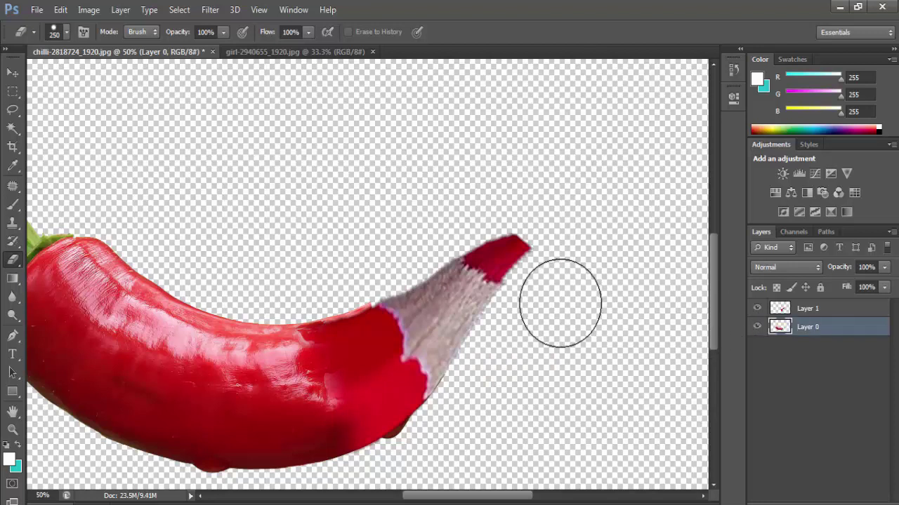
{"action": "key", "text": "ctrl+t"}
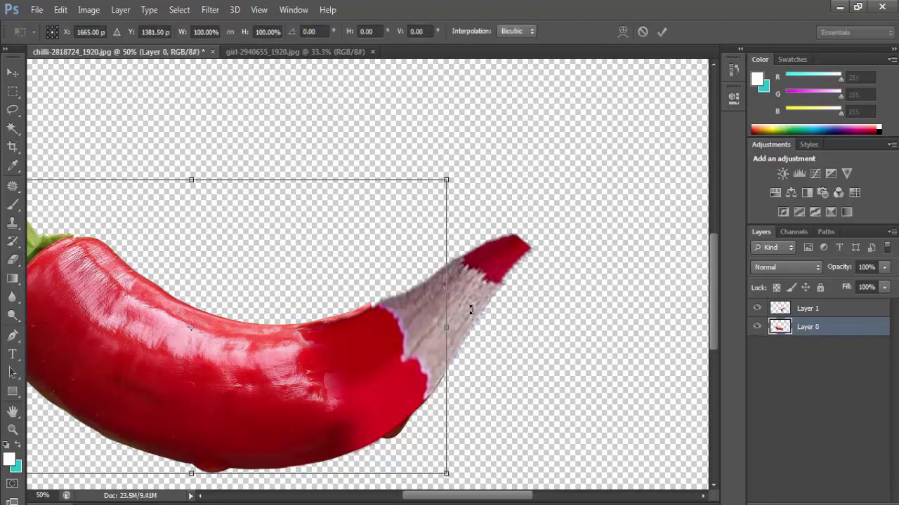
{"action": "key", "text": "e"}
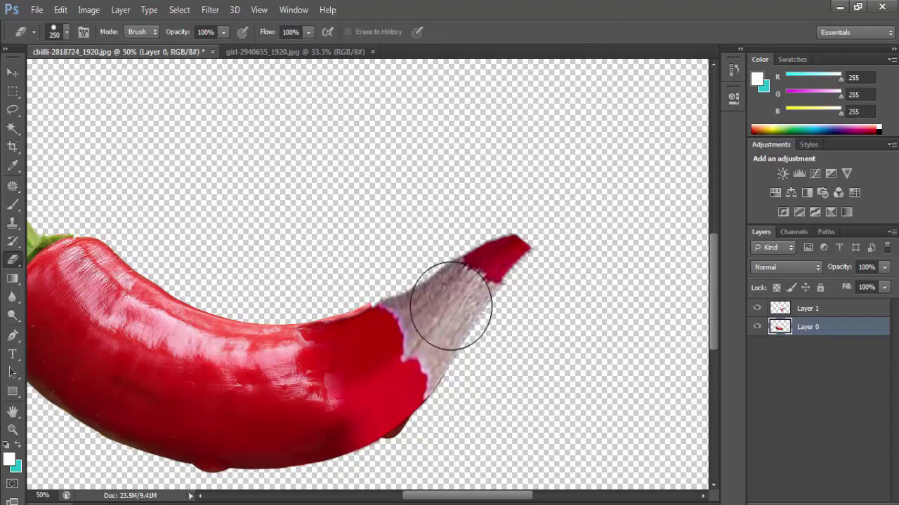
{"action": "right_click", "coordinate": [450, 306]}
{"action": "key", "text": "ctrl+v"}
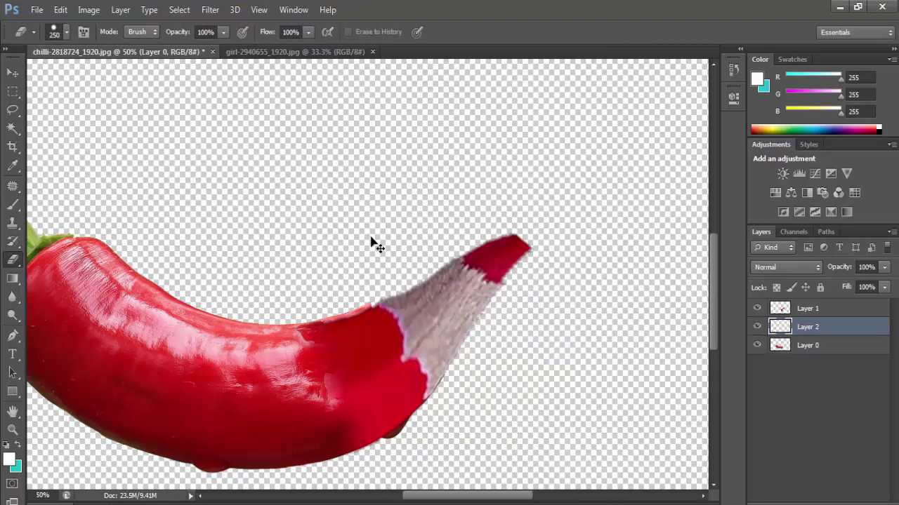
{"action": "key", "text": "ctrl+z"}
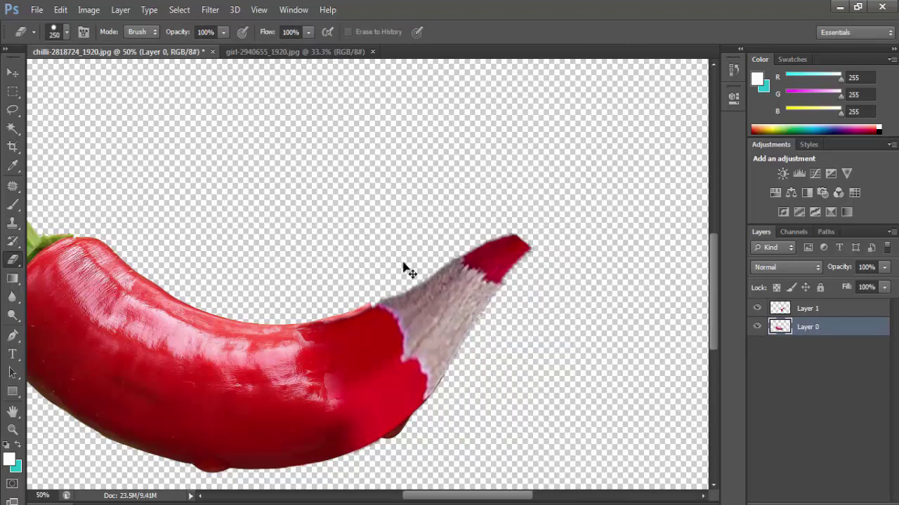
{"action": "key", "text": "ctrl+t"}
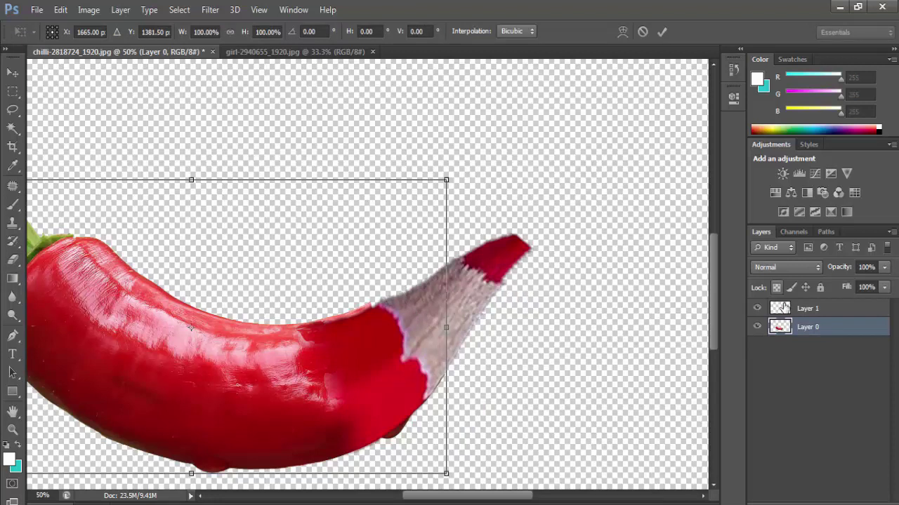
{"action": "key", "text": "Escape"}
{"action": "key", "text": "e"}
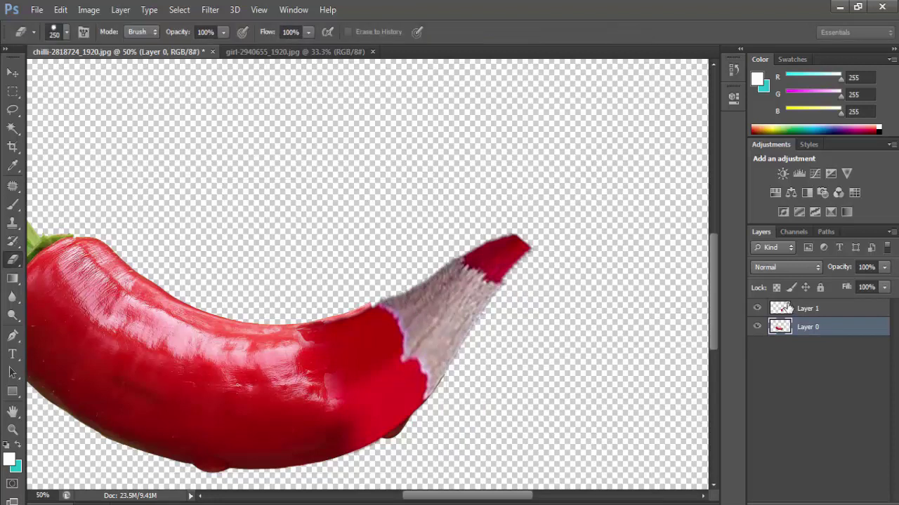
- Brighten the pencil on Layer 1 with a Curves adjustment, raising the RGB midpoint from input 101 to output 155
{"action": "left_click", "coordinate": [789, 308]}
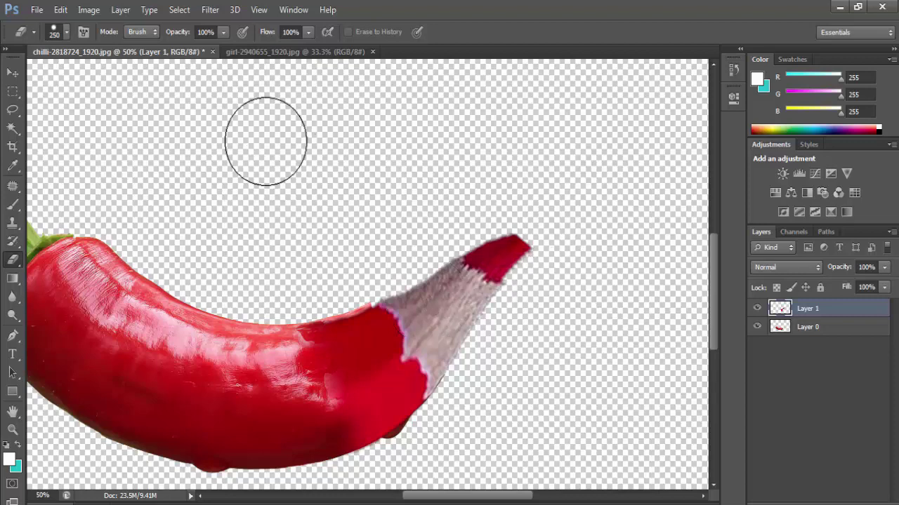
{"action": "left_click", "coordinate": [88, 13]}
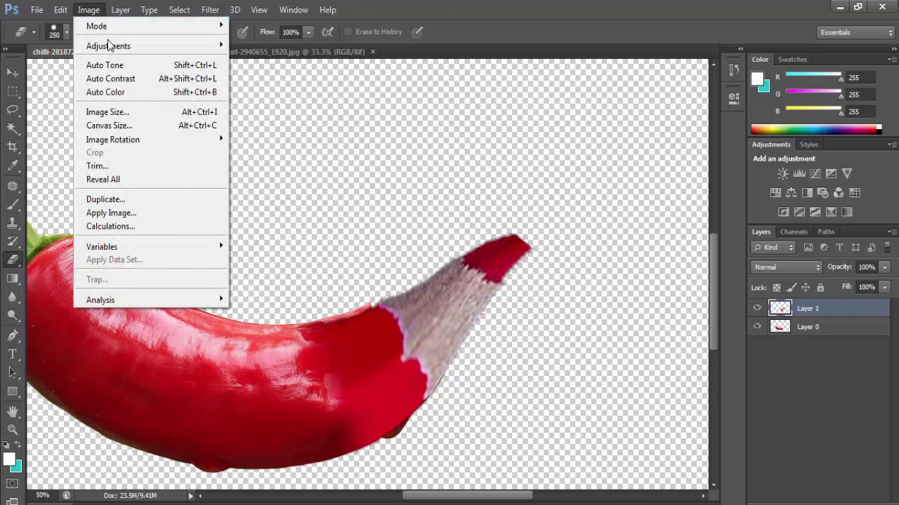
{"action": "mouse_move", "coordinate": [111, 46]}
{"action": "left_click", "coordinate": [309, 78]}
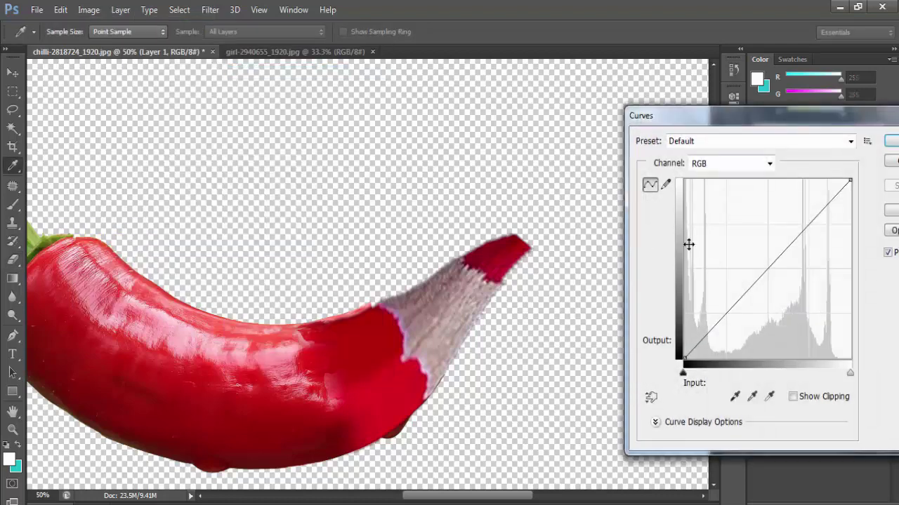
{"action": "left_click_drag", "start_coordinate": [765, 269], "coordinate": [749, 250]}
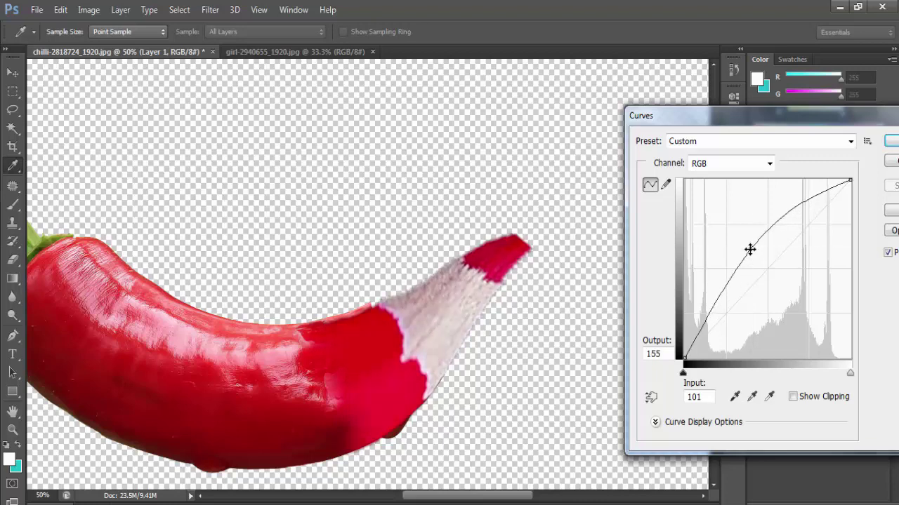
{"action": "key", "text": "Return"}
{"action": "key", "text": "e"}
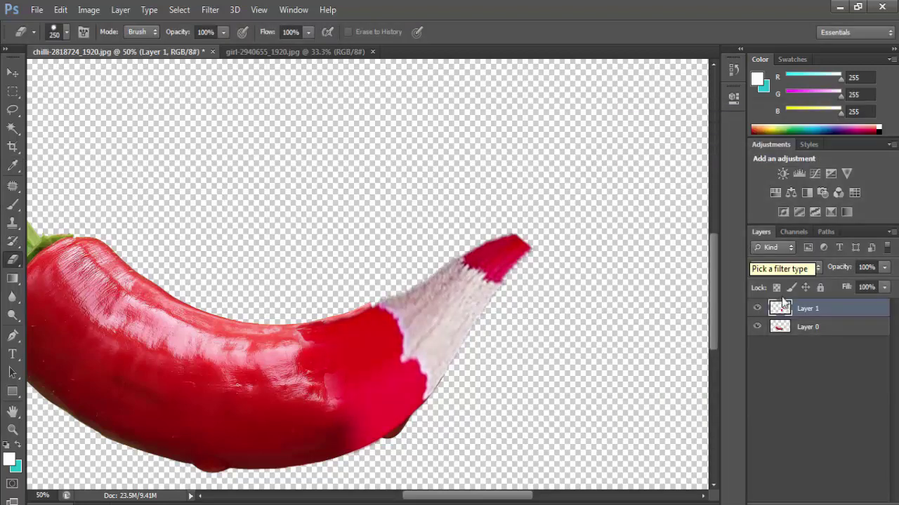
- Erase the chilli remnants protruding around the pencil joint on Layer 0 with the eraser reduced to 150 px
{"action": "left_click", "coordinate": [788, 333]}
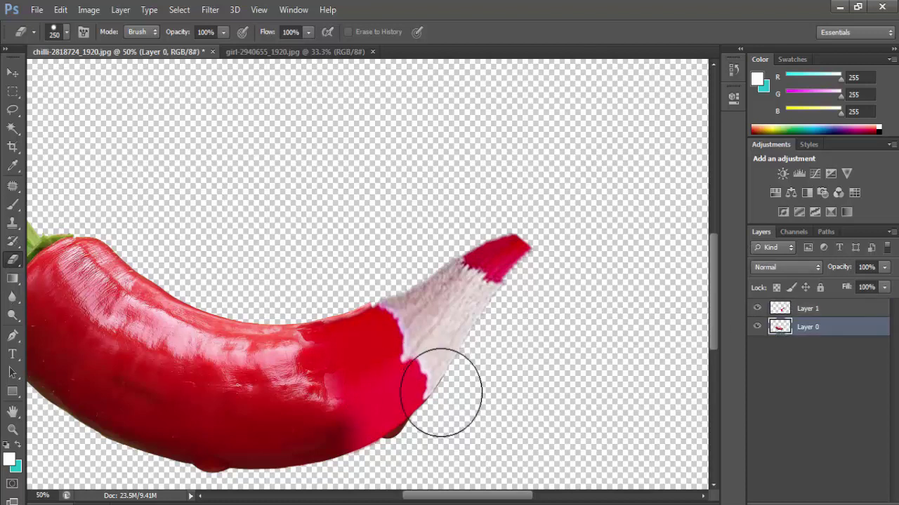
{"action": "key", "text": "bracketleft"}
{"action": "key", "text": "bracketleft"}
{"action": "key", "text": "bracketleft"}
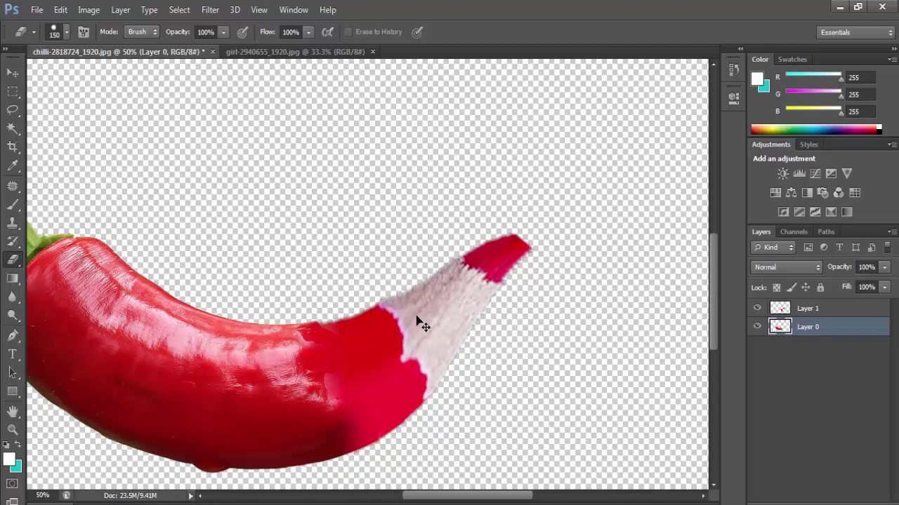
{"action": "key", "text": "ctrl+t"}
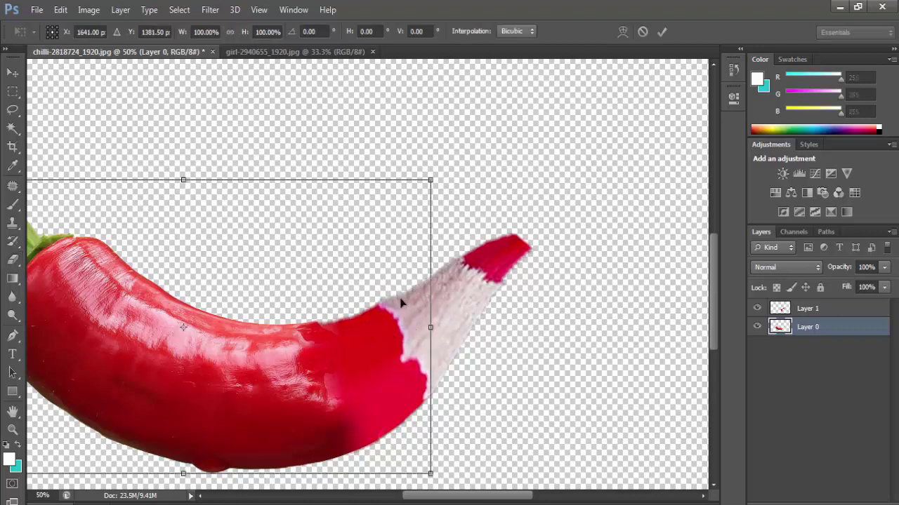
{"action": "key", "text": "Escape"}
- Slightly transform the pencil on Layer 1 so its upper edge sits a little higher against the chilli
{"action": "left_click", "coordinate": [805, 309]}
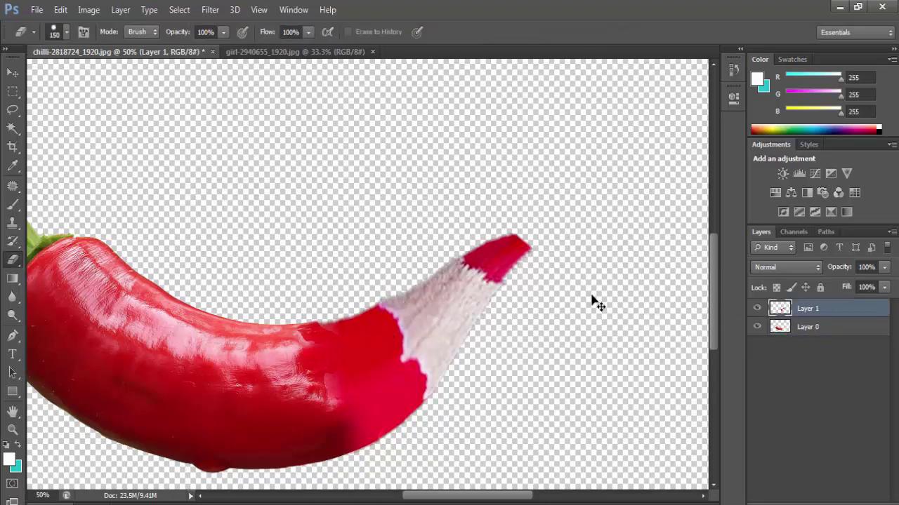
{"action": "key", "text": "ctrl+t"}
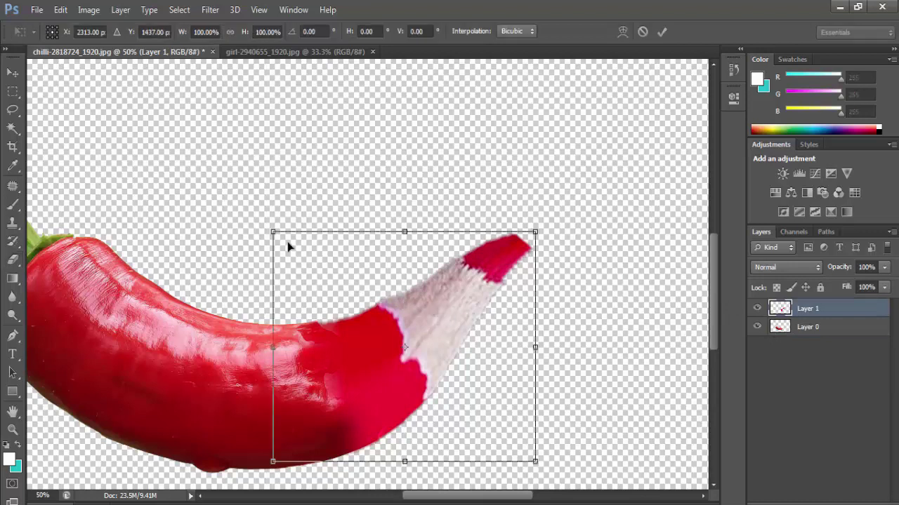
{"action": "left_click_drag", "start_coordinate": [274, 232], "coordinate": [276, 226]}
{"action": "key", "text": "Return"}
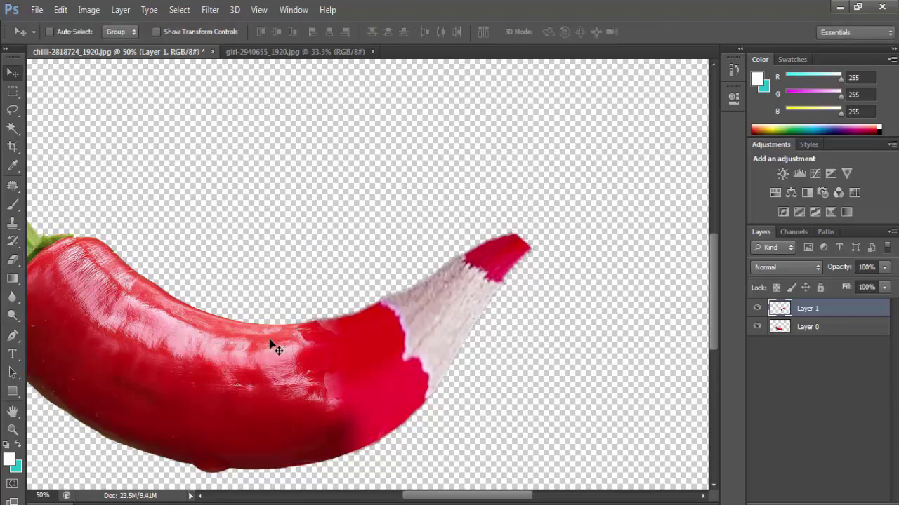
- Smooth the upper edge of the chilli-pencil joint on Layer 0 with a 150 px Clone Stamp sampled from the chilli skin
{"action": "key", "text": "s"}
{"action": "key", "text": "bracketleft"}
{"action": "key", "text": "bracketleft"}
{"action": "key", "text": "bracketleft"}
{"action": "key", "text": "bracketleft"}
{"action": "key", "text": "bracketleft"}
{"action": "key", "text": "bracketleft"}
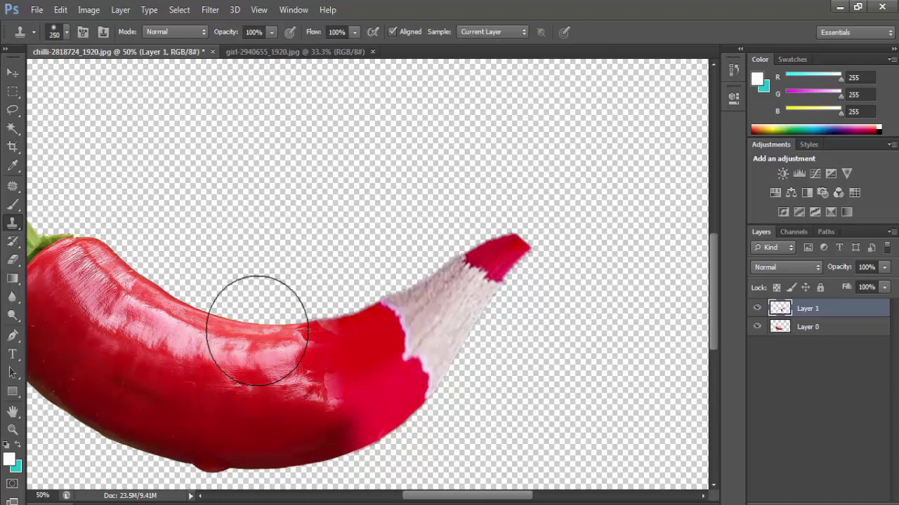
{"action": "left_click", "coordinate": [261, 337], "text": "alt"}
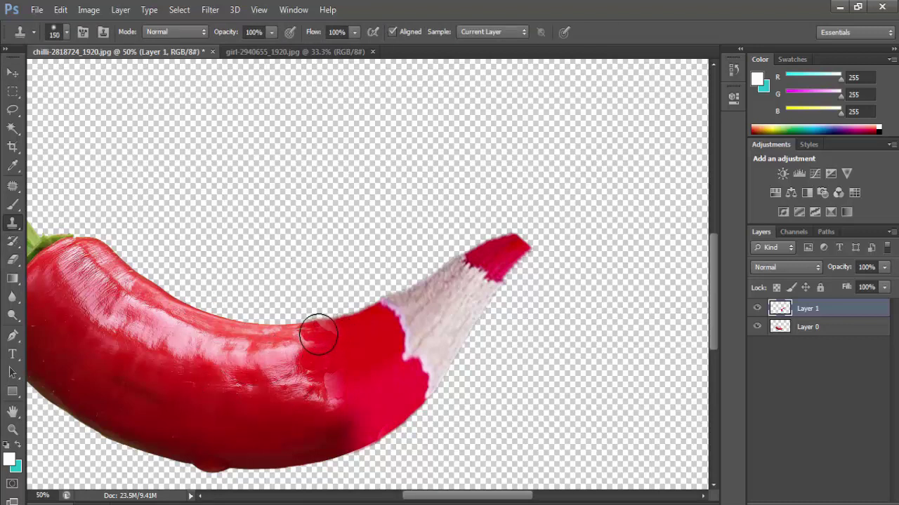
{"action": "left_click", "coordinate": [781, 328]}
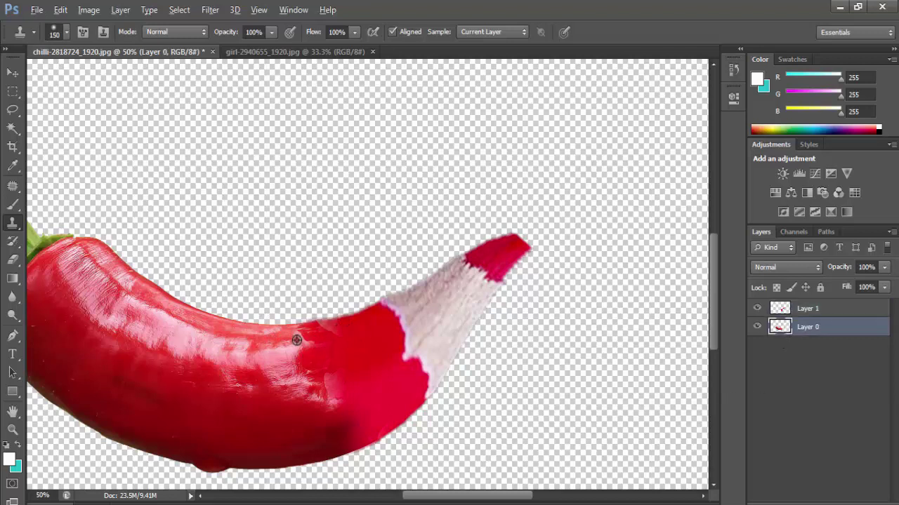
{"action": "left_click", "coordinate": [284, 338], "text": "alt"}
{"action": "mouse_move", "coordinate": [339, 328]}
{"action": "left_mouse_down"}
{"action": "mouse_move", "coordinate": [327, 331]}
{"action": "mouse_move", "coordinate": [376, 380]}
{"action": "left_mouse_up"}
{"action": "key", "text": "ctrl+z"}
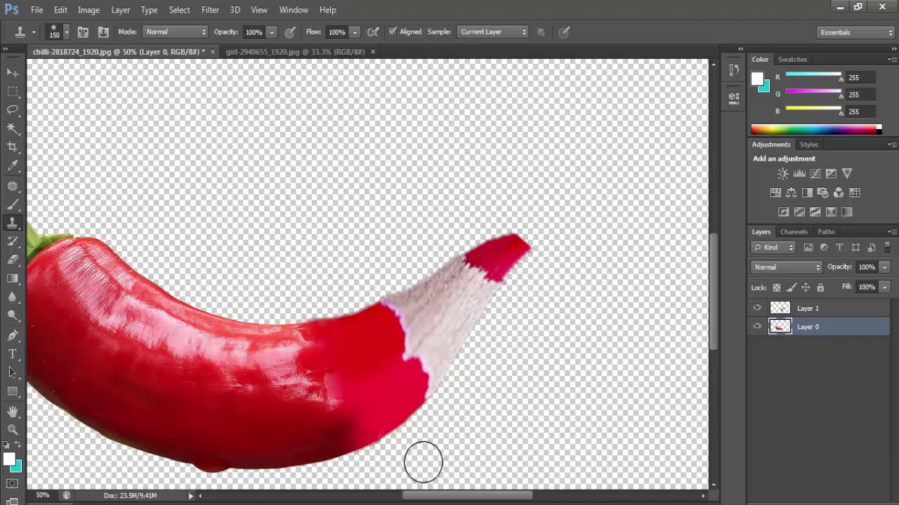
- Outline the area just above the chilli-pencil joint with a closed Pen path and convert it to a selection
{"action": "key", "text": "v"}
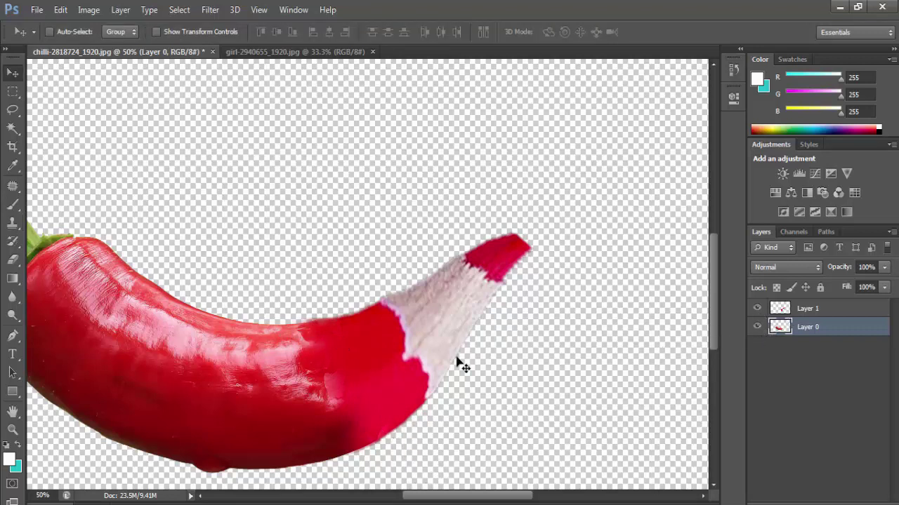
{"action": "key", "text": "p"}
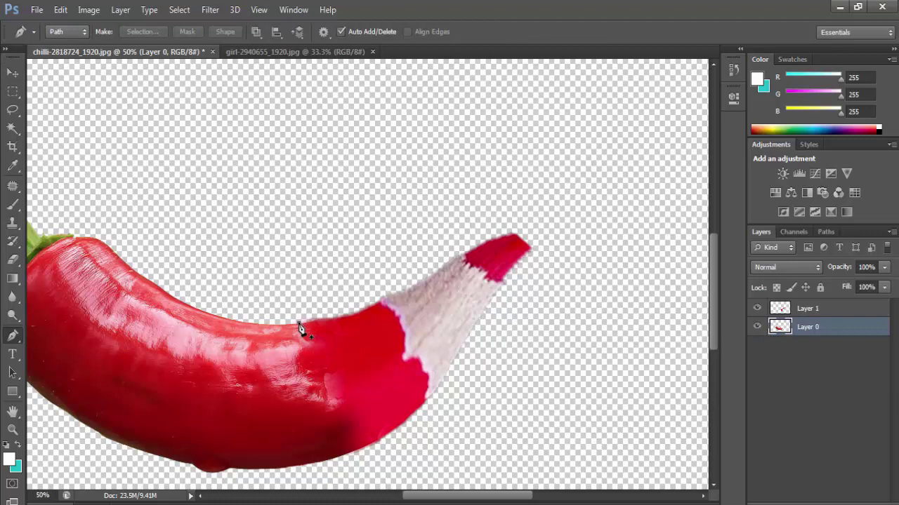
{"action": "left_click", "coordinate": [387, 301]}
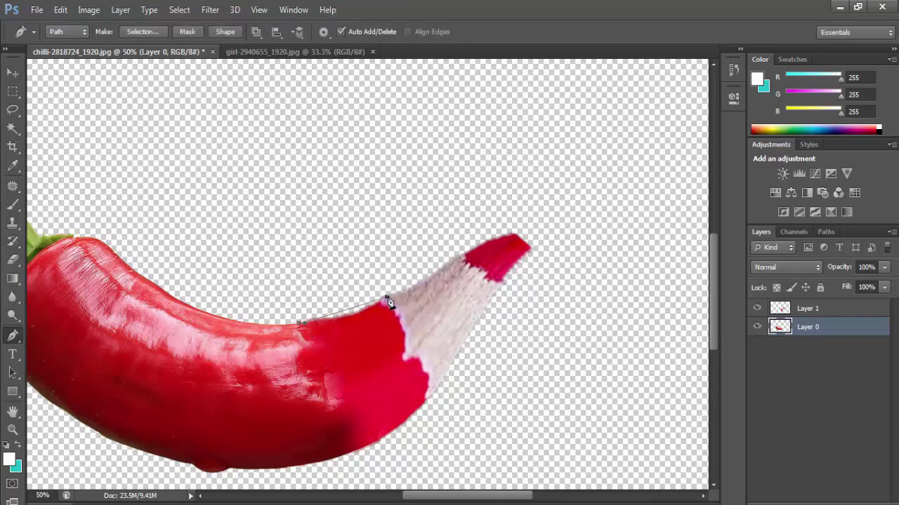
{"action": "mouse_move", "coordinate": [431, 285]}
{"action": "left_mouse_down"}
{"action": "mouse_move", "coordinate": [437, 270]}
{"action": "mouse_move", "coordinate": [425, 270]}
{"action": "left_mouse_up"}
{"action": "left_click_drag", "start_coordinate": [353, 255], "coordinate": [328, 263]}
{"action": "left_click_drag", "start_coordinate": [297, 270], "coordinate": [284, 290]}
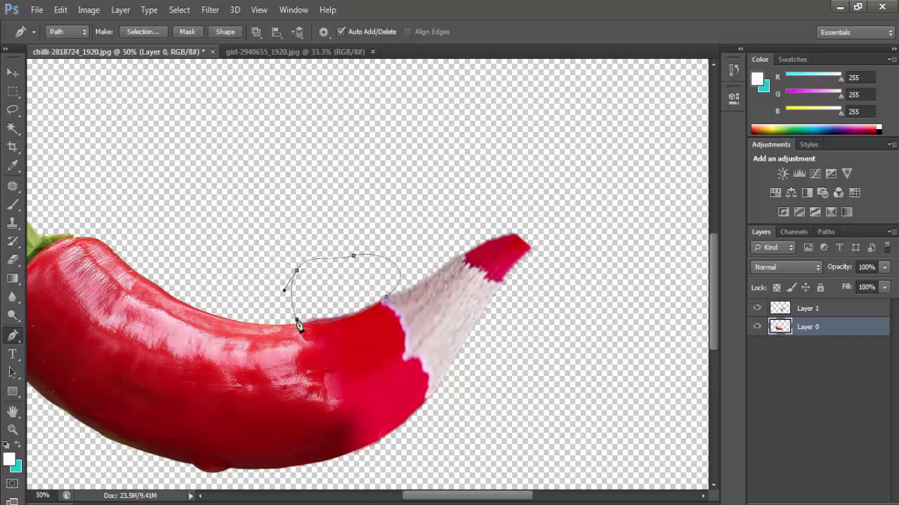
{"action": "key", "text": "ctrl+Return"}
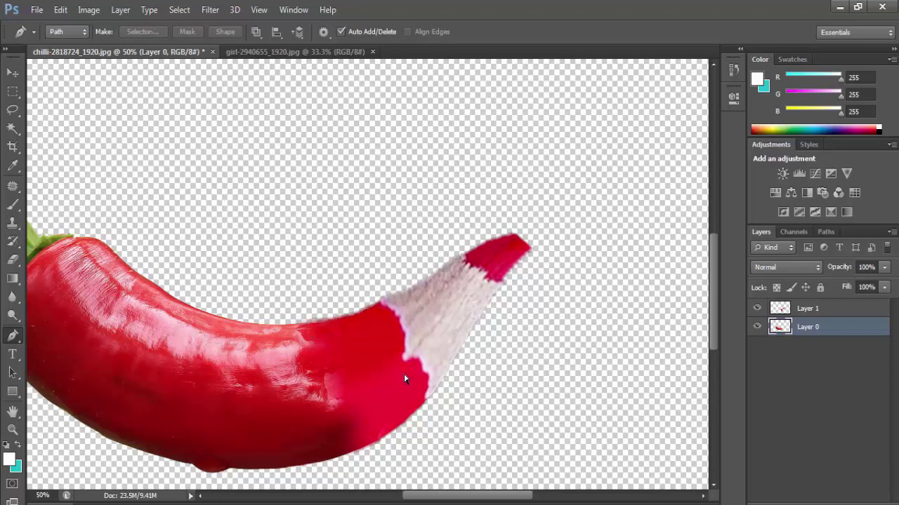
{"action": "left_click", "coordinate": [379, 358], "text": "alt"}
{"action": "left_click", "coordinate": [399, 357], "text": "alt"}
{"action": "key", "text": "ctrl+v"}
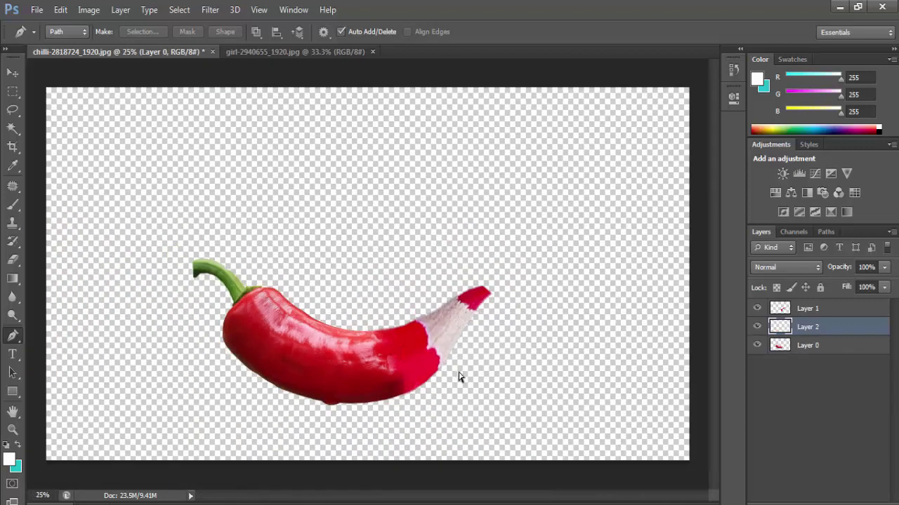
{"action": "key", "text": "ctrl+z"}
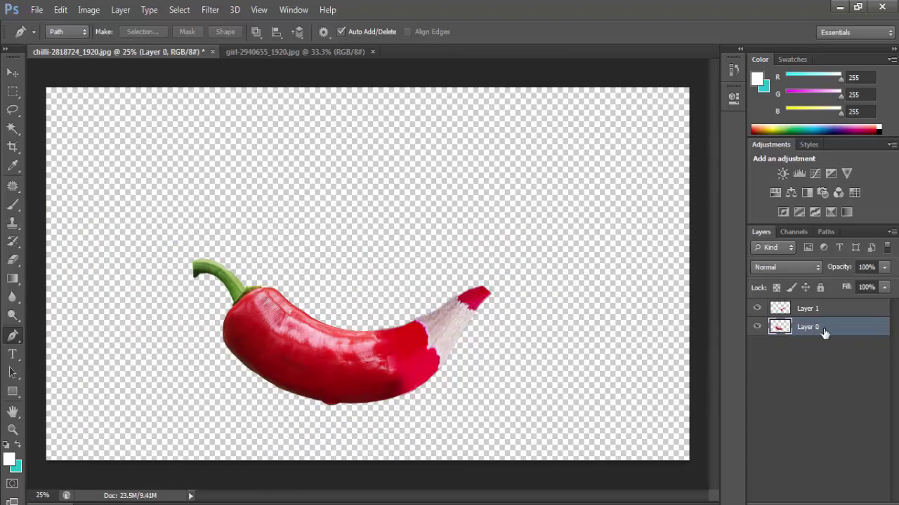
- Paste the photo of the dancing girl above Layer 1 and enlarge it to nearly the full canvas height
{"action": "left_click", "coordinate": [825, 312]}
{"action": "left_click", "coordinate": [787, 267]}
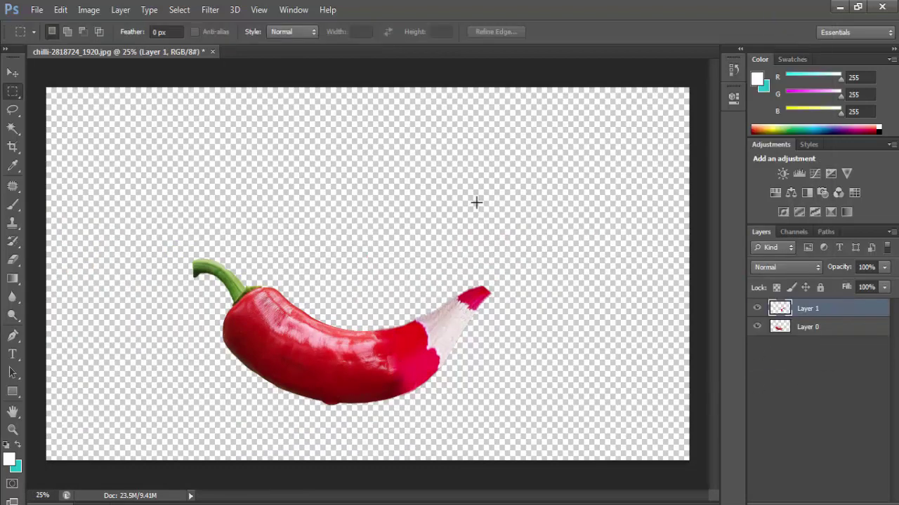
{"action": "key", "text": "ctrl+v"}
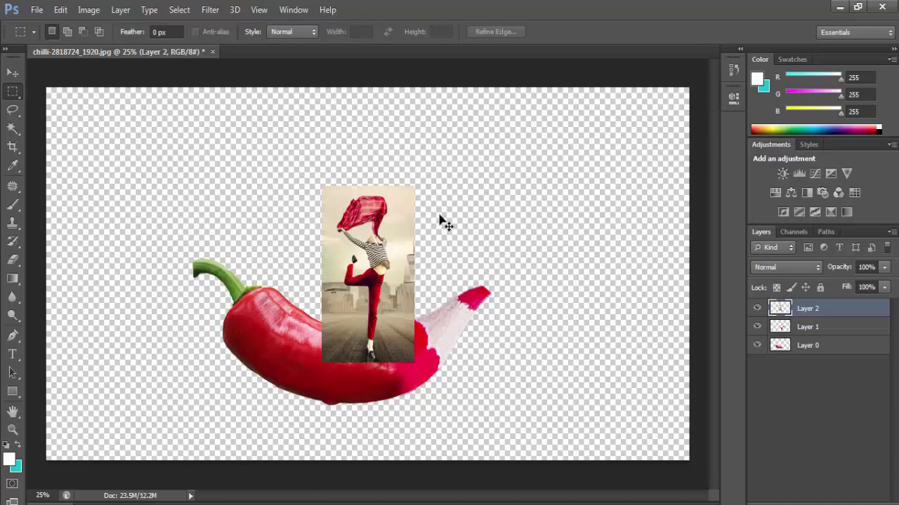
{"action": "key", "text": "ctrl+t"}
{"action": "left_click_drag", "start_coordinate": [415, 186], "coordinate": [504, 123]}
{"action": "key", "text": "Return"}
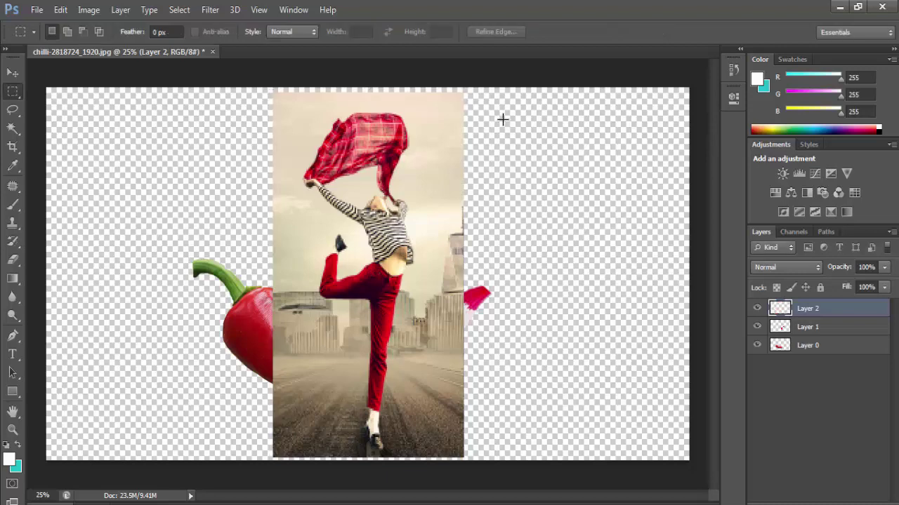
{"action": "left_click", "coordinate": [12, 129]}
{"action": "left_click", "coordinate": [298, 127]}
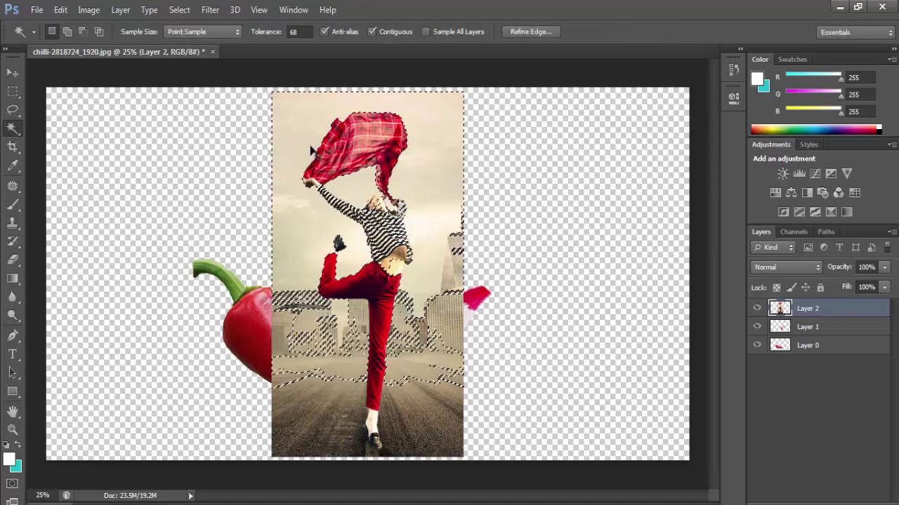
{"action": "scroll", "coordinate": [372, 192], "scroll_direction": "up", "scroll_amount": 1}
{"action": "scroll", "coordinate": [372, 192], "scroll_direction": "up", "scroll_amount": 2}
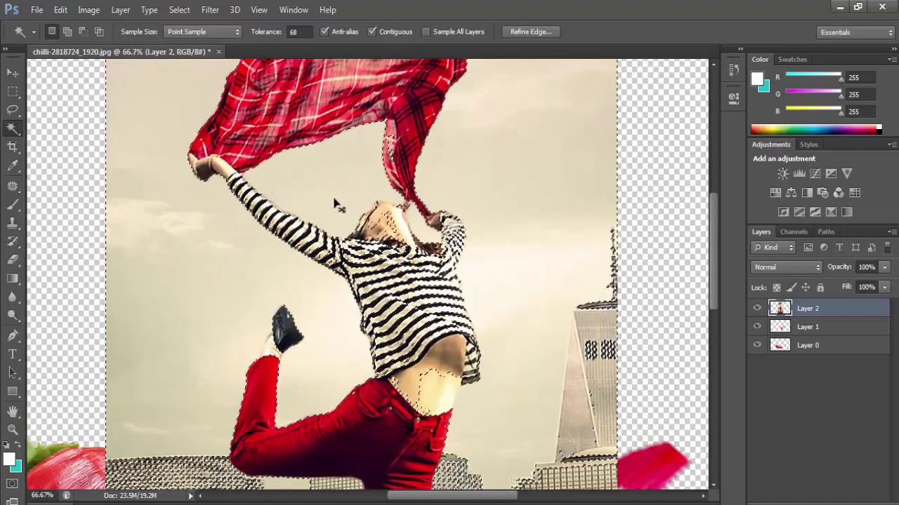
{"action": "key", "text": "ctrl+d"}
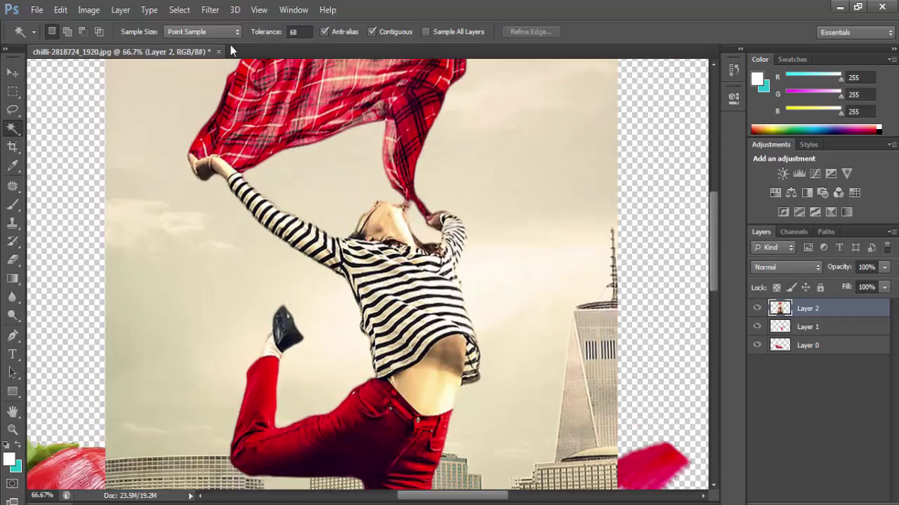
- Delete the sky around the girl and the patch enclosed by her arm and scarf with the Magic Wand at tolerance 27
{"action": "left_click", "coordinate": [159, 85]}
{"action": "left_click", "coordinate": [534, 397]}
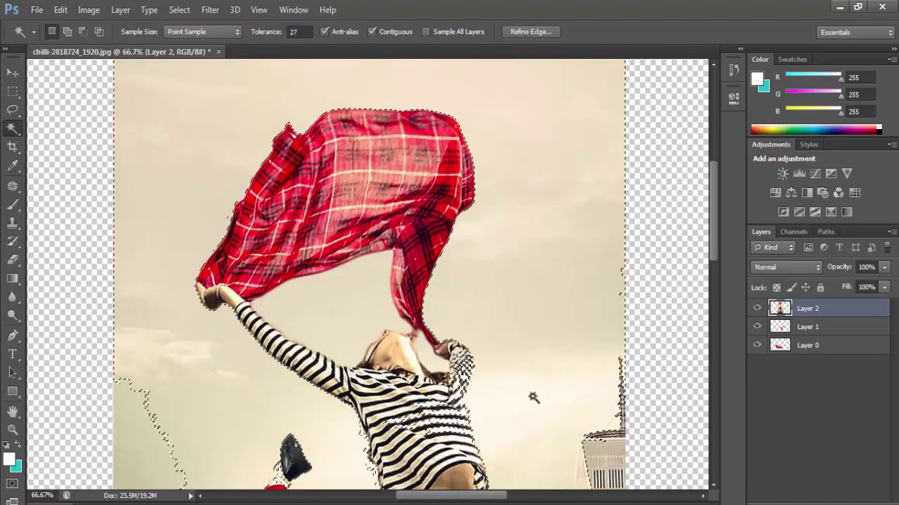
{"action": "key", "text": "Delete"}
{"action": "left_click", "coordinate": [355, 302]}
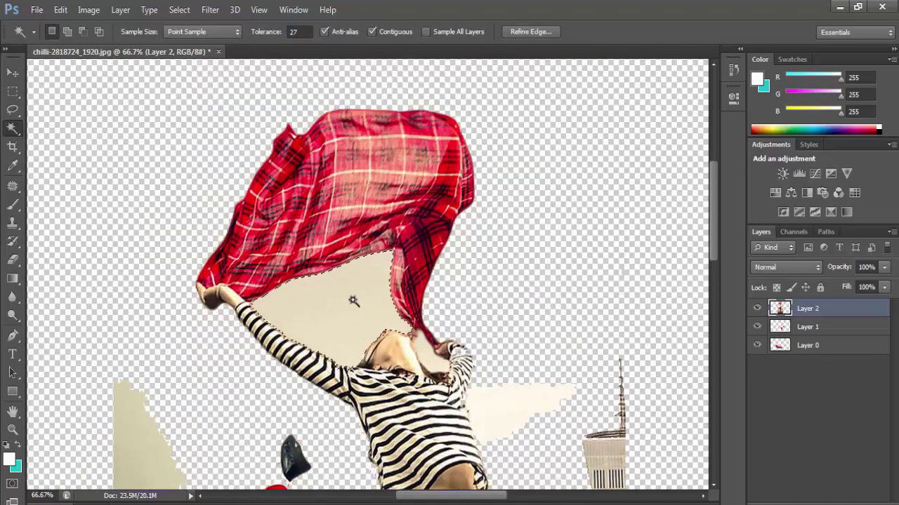
{"action": "key", "text": "Delete"}
- Refine the background selection with the Lasso around the bent sleeve, then down the girl's waist and hip
{"action": "left_click", "coordinate": [13, 110]}
{"action": "scroll", "coordinate": [472, 449], "scroll_direction": "up", "scroll_amount": 2}
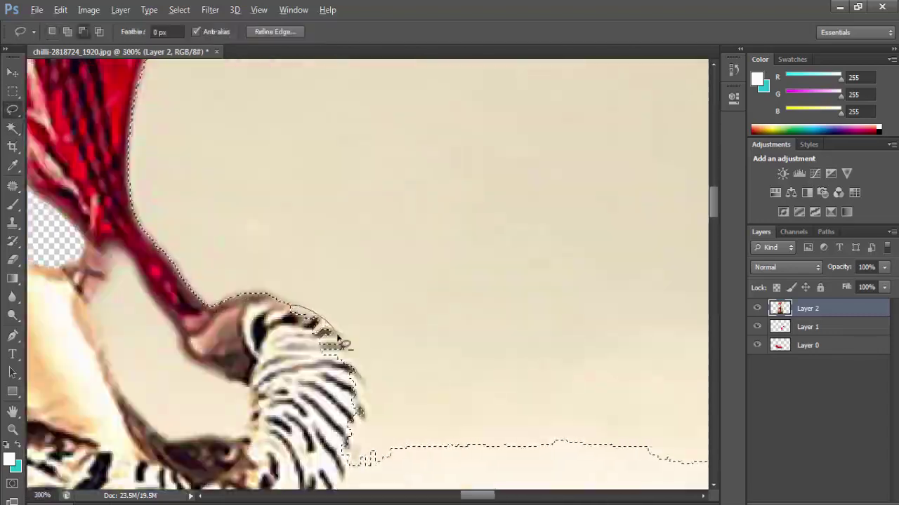
{"action": "mouse_move", "coordinate": [351, 451]}
{"action": "left_mouse_down"}
{"action": "mouse_move", "coordinate": [361, 261]}
{"action": "mouse_move", "coordinate": [330, 379]}
{"action": "mouse_move", "coordinate": [351, 415]}
{"action": "mouse_move", "coordinate": [265, 201]}
{"action": "mouse_move", "coordinate": [360, 211]}
{"action": "mouse_move", "coordinate": [216, 388]}
{"action": "mouse_move", "coordinate": [534, 126]}
{"action": "left_mouse_up"}
{"action": "left_click_drag", "start_coordinate": [239, 456], "coordinate": [271, 309]}
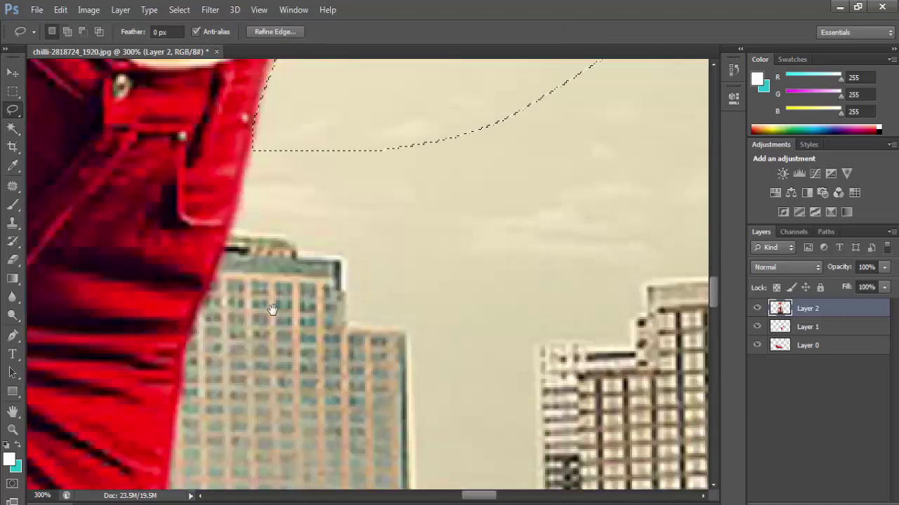
{"action": "left_click_drag", "start_coordinate": [257, 127], "coordinate": [421, 162]}
{"action": "mouse_move", "coordinate": [281, 470]}
{"action": "left_mouse_down"}
{"action": "mouse_move", "coordinate": [331, 283]}
{"action": "mouse_move", "coordinate": [308, 358]}
{"action": "left_mouse_up"}
{"action": "mouse_move", "coordinate": [233, 120]}
{"action": "left_mouse_down"}
{"action": "mouse_move", "coordinate": [210, 271]}
{"action": "mouse_move", "coordinate": [356, 224]}
{"action": "left_mouse_up"}
- Extend the Lasso selection down the outer edge of the girl's standing leg and around her foot
{"action": "mouse_move", "coordinate": [302, 401]}
{"action": "left_mouse_down"}
{"action": "mouse_move", "coordinate": [345, 194]}
{"action": "mouse_move", "coordinate": [395, 101]}
{"action": "left_mouse_up"}
{"action": "mouse_move", "coordinate": [379, 140]}
{"action": "left_mouse_down"}
{"action": "mouse_move", "coordinate": [381, 363]}
{"action": "mouse_move", "coordinate": [242, 351]}
{"action": "left_mouse_up"}
{"action": "mouse_move", "coordinate": [279, 113]}
{"action": "left_mouse_down"}
{"action": "mouse_move", "coordinate": [278, 225]}
{"action": "mouse_move", "coordinate": [428, 246]}
{"action": "left_mouse_up"}
{"action": "mouse_move", "coordinate": [283, 239]}
{"action": "left_mouse_down"}
{"action": "mouse_move", "coordinate": [261, 357]}
{"action": "mouse_move", "coordinate": [428, 281]}
{"action": "left_mouse_up"}
{"action": "left_click_drag", "start_coordinate": [337, 435], "coordinate": [345, 211]}
{"action": "left_click_drag", "start_coordinate": [278, 169], "coordinate": [358, 151]}
{"action": "mouse_move", "coordinate": [342, 421]}
{"action": "left_mouse_down"}
{"action": "mouse_move", "coordinate": [348, 233]}
{"action": "mouse_move", "coordinate": [347, 274]}
{"action": "left_mouse_up"}
{"action": "mouse_move", "coordinate": [263, 141]}
{"action": "left_mouse_down"}
{"action": "mouse_move", "coordinate": [172, 372]}
{"action": "mouse_move", "coordinate": [319, 122]}
{"action": "left_mouse_up"}
{"action": "left_click_drag", "start_coordinate": [203, 155], "coordinate": [353, 452]}
{"action": "mouse_move", "coordinate": [257, 420]}
{"action": "left_mouse_down"}
{"action": "mouse_move", "coordinate": [282, 74]}
{"action": "mouse_move", "coordinate": [309, 77]}
{"action": "left_mouse_up"}
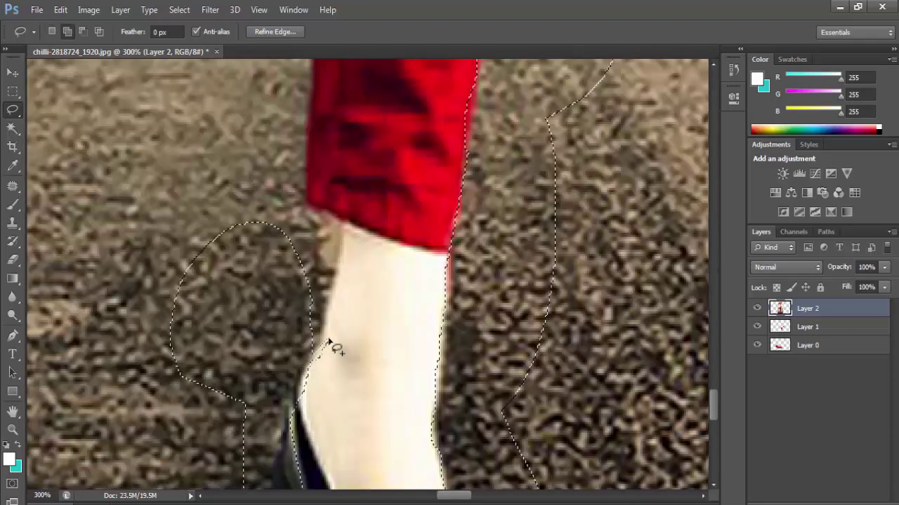
- Continue adding to the Lasso selection up the inner edge of the standing leg and along the bent leg
{"action": "mouse_move", "coordinate": [294, 414]}
{"action": "left_mouse_down"}
{"action": "mouse_move", "coordinate": [321, 200]}
{"action": "mouse_move", "coordinate": [249, 379]}
{"action": "left_mouse_up"}
{"action": "left_click_drag", "start_coordinate": [330, 119], "coordinate": [336, 422]}
{"action": "mouse_move", "coordinate": [323, 414]}
{"action": "left_mouse_down"}
{"action": "mouse_move", "coordinate": [327, 356]}
{"action": "mouse_move", "coordinate": [203, 442]}
{"action": "left_mouse_up"}
{"action": "left_click_drag", "start_coordinate": [337, 112], "coordinate": [337, 346]}
{"action": "mouse_move", "coordinate": [337, 344]}
{"action": "left_mouse_down"}
{"action": "mouse_move", "coordinate": [339, 261]}
{"action": "mouse_move", "coordinate": [246, 372]}
{"action": "left_mouse_up"}
{"action": "left_click_drag", "start_coordinate": [336, 105], "coordinate": [294, 414]}
{"action": "mouse_move", "coordinate": [307, 400]}
{"action": "left_mouse_down"}
{"action": "mouse_move", "coordinate": [309, 315]}
{"action": "mouse_move", "coordinate": [265, 304]}
{"action": "left_mouse_up"}
{"action": "left_click_drag", "start_coordinate": [281, 119], "coordinate": [272, 382]}
{"action": "left_click_drag", "start_coordinate": [304, 351], "coordinate": [285, 373]}
{"action": "left_click_drag", "start_coordinate": [281, 112], "coordinate": [548, 435]}
{"action": "mouse_move", "coordinate": [618, 450]}
{"action": "left_mouse_down"}
{"action": "mouse_move", "coordinate": [449, 393]}
{"action": "mouse_move", "coordinate": [414, 400]}
{"action": "left_mouse_up"}
{"action": "mouse_move", "coordinate": [168, 351]}
{"action": "left_mouse_down"}
{"action": "mouse_move", "coordinate": [463, 413]}
{"action": "mouse_move", "coordinate": [334, 349]}
{"action": "left_mouse_up"}
- Delete the selected background from around the girl on Layer 2 and clear the selection
{"action": "left_click", "coordinate": [424, 320], "text": "alt"}
{"action": "left_click", "coordinate": [424, 320], "text": "alt"}
{"action": "left_click", "coordinate": [424, 320], "text": "alt"}
{"action": "left_click", "coordinate": [424, 320], "text": "alt"}
{"action": "left_click", "coordinate": [425, 320], "text": "alt"}
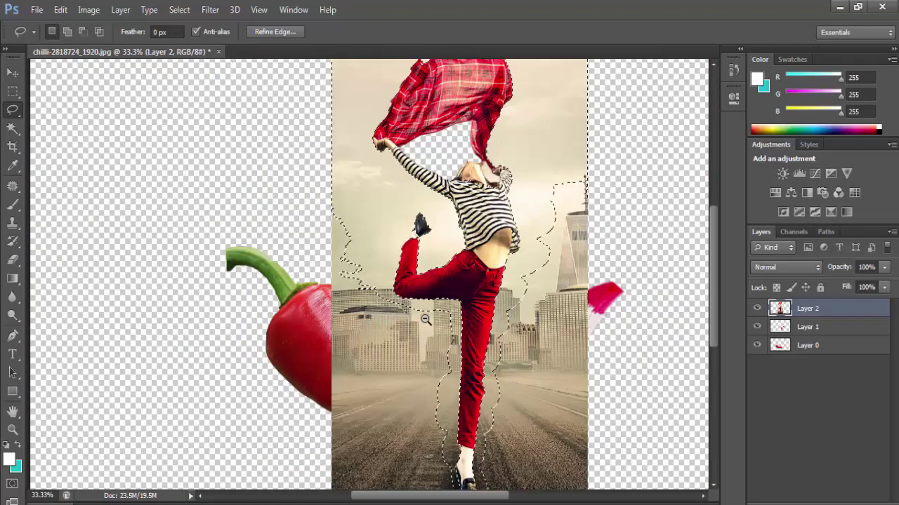
{"action": "key", "text": "Delete"}
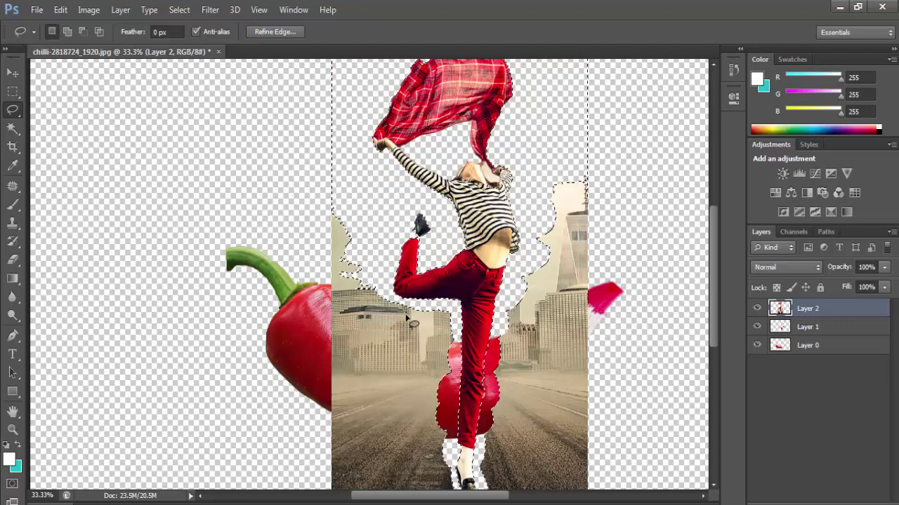
{"action": "key", "text": "ctrl+d"}
{"action": "mouse_move", "coordinate": [315, 318]}
{"action": "left_mouse_down"}
{"action": "mouse_move", "coordinate": [279, 434]}
{"action": "mouse_move", "coordinate": [297, 427]}
{"action": "left_mouse_up"}
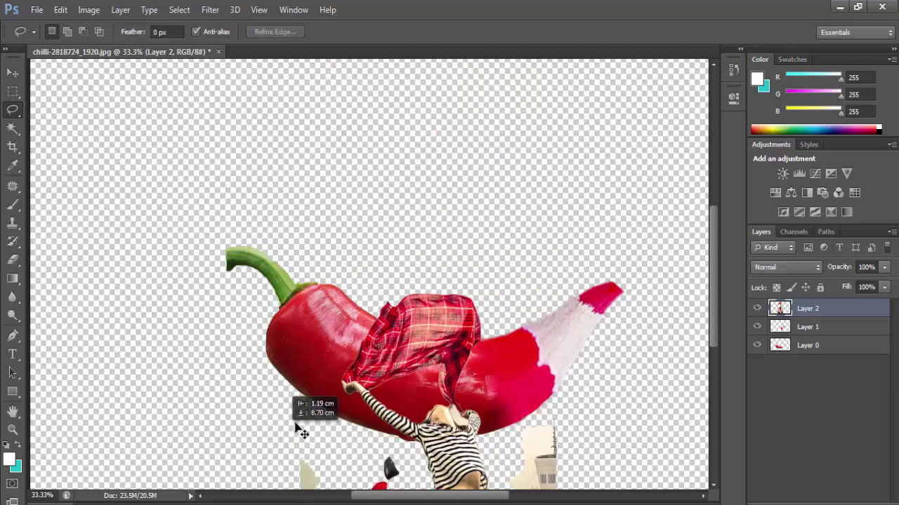
{"action": "key", "text": "ctrl+z"}
- Lasso the leftover buildings and road on the girl's bent-leg side, delete them and deselect
{"action": "left_click_drag", "start_coordinate": [398, 406], "coordinate": [391, 320]}
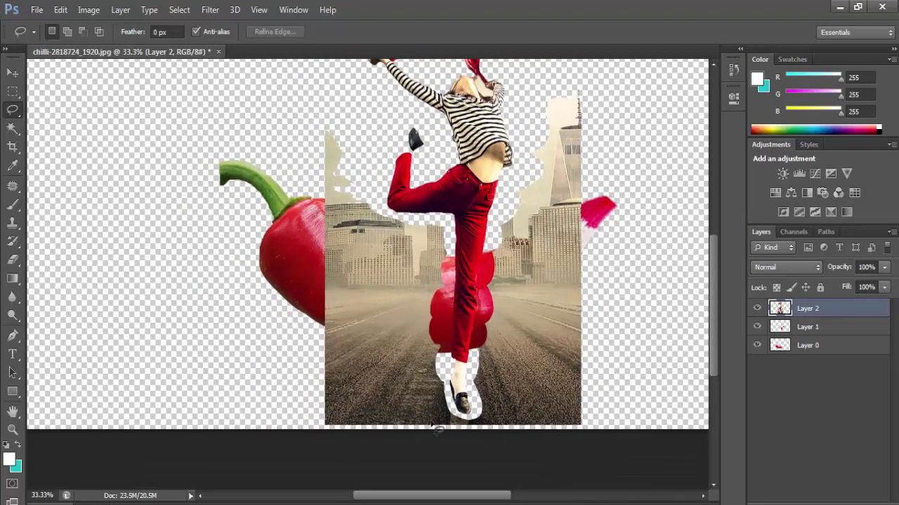
{"action": "mouse_move", "coordinate": [457, 450]}
{"action": "left_mouse_down"}
{"action": "mouse_move", "coordinate": [378, 458]}
{"action": "mouse_move", "coordinate": [304, 441]}
{"action": "mouse_move", "coordinate": [270, 232]}
{"action": "mouse_move", "coordinate": [292, 118]}
{"action": "left_mouse_up"}
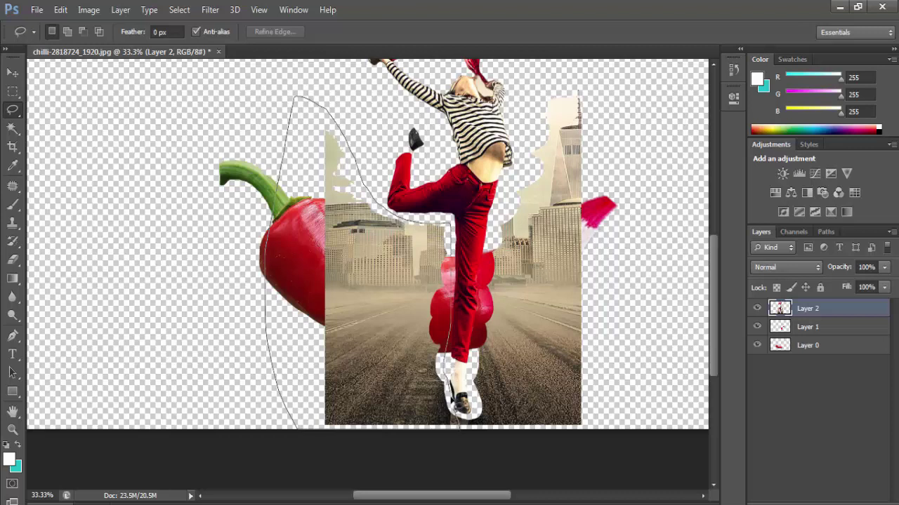
{"action": "left_click_drag", "start_coordinate": [458, 421], "coordinate": [457, 428]}
{"action": "key", "text": "Delete"}
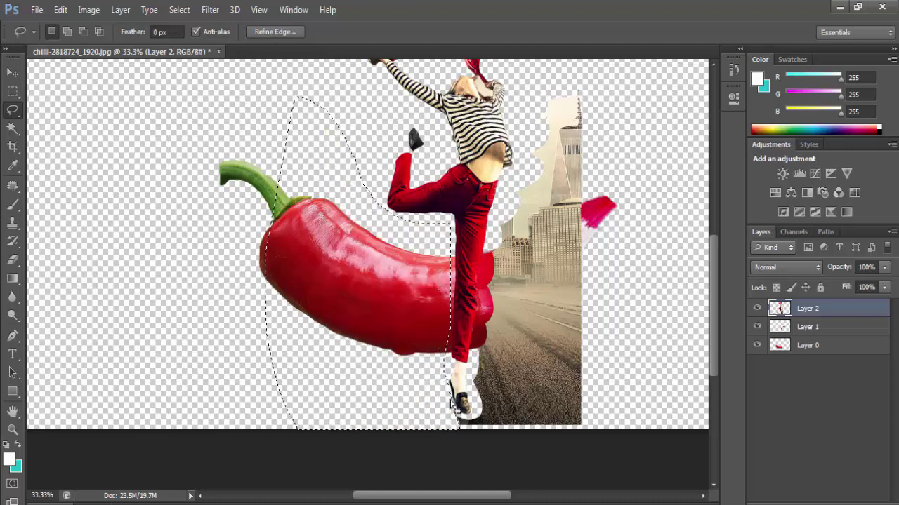
{"action": "key", "text": "ctrl+d"}
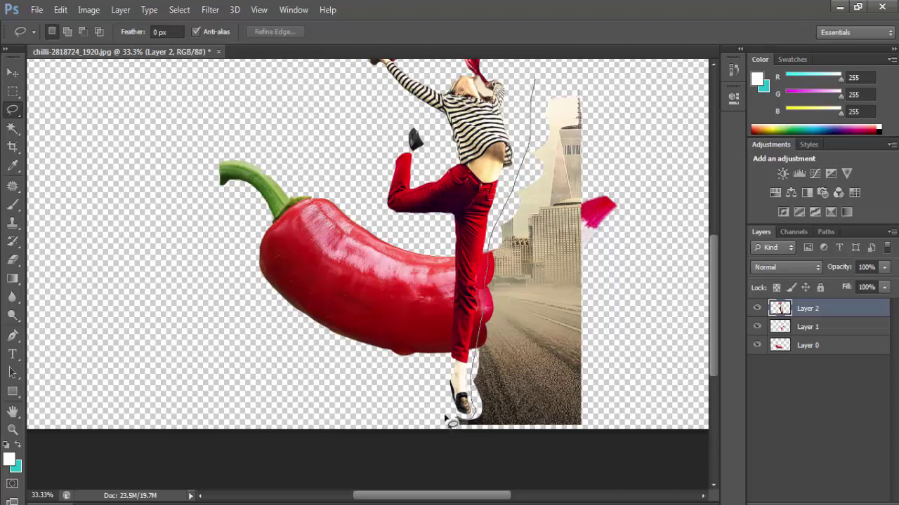
- Lasso and delete the leftover city and road on the pencil-tip side, plus the remnants beneath the girl's shoe
{"action": "mouse_move", "coordinate": [558, 484]}
{"action": "left_mouse_down"}
{"action": "mouse_move", "coordinate": [655, 324]}
{"action": "mouse_move", "coordinate": [643, 170]}
{"action": "mouse_move", "coordinate": [614, 103]}
{"action": "mouse_move", "coordinate": [580, 72]}
{"action": "mouse_move", "coordinate": [554, 76]}
{"action": "left_mouse_up"}
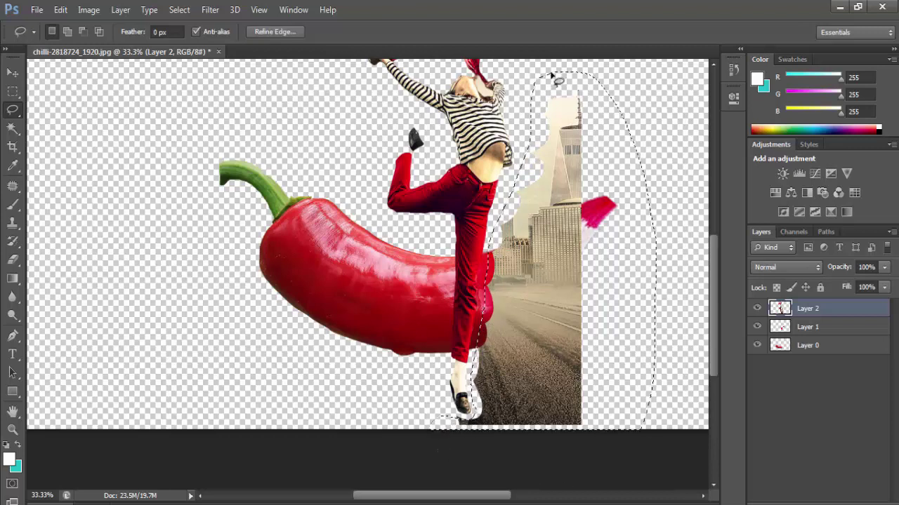
{"action": "key", "text": "Delete"}
{"action": "key", "text": "ctrl+d"}
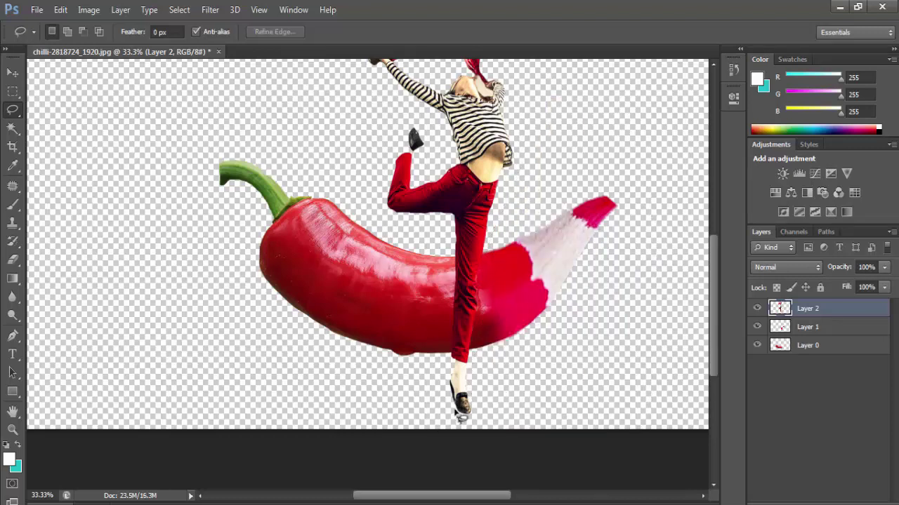
{"action": "key", "text": "ctrl+d"}
{"action": "left_click_drag", "start_coordinate": [415, 409], "coordinate": [412, 407]}
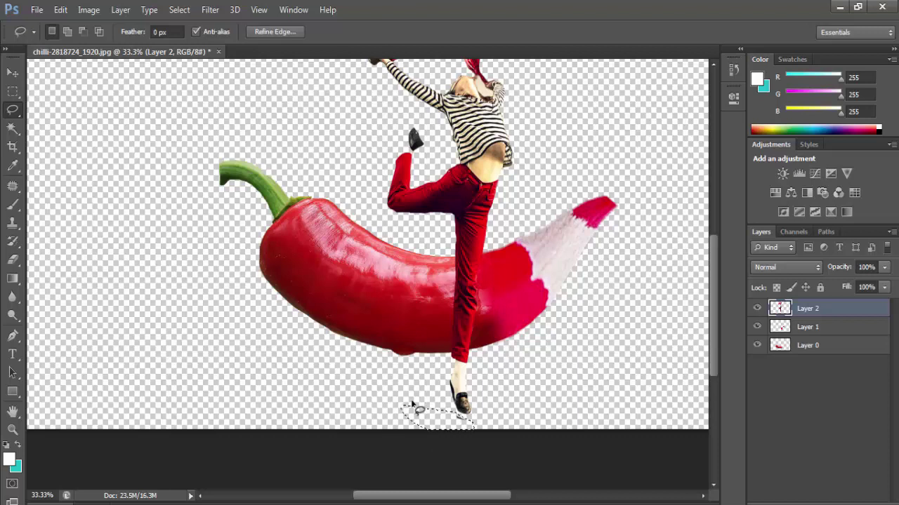
{"action": "key", "text": "Delete"}
{"action": "key", "text": "ctrl+d"}
- Move the girl down over the chilli and extend the canvas below her foot with the Crop tool
{"action": "key", "text": "v"}
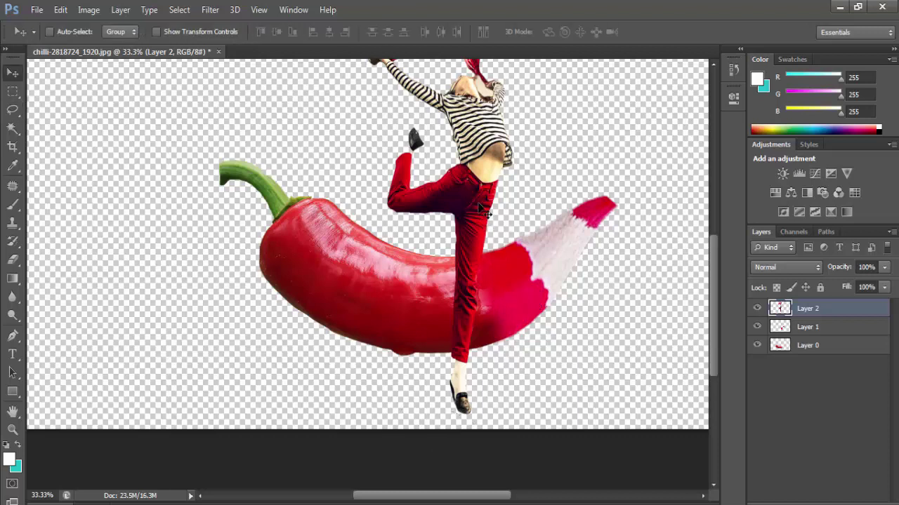
{"action": "mouse_move", "coordinate": [486, 219]}
{"action": "left_mouse_down"}
{"action": "mouse_move", "coordinate": [483, 211]}
{"action": "mouse_move", "coordinate": [469, 214]}
{"action": "mouse_move", "coordinate": [461, 236]}
{"action": "left_mouse_up"}
{"action": "left_click", "coordinate": [442, 238], "text": "alt"}
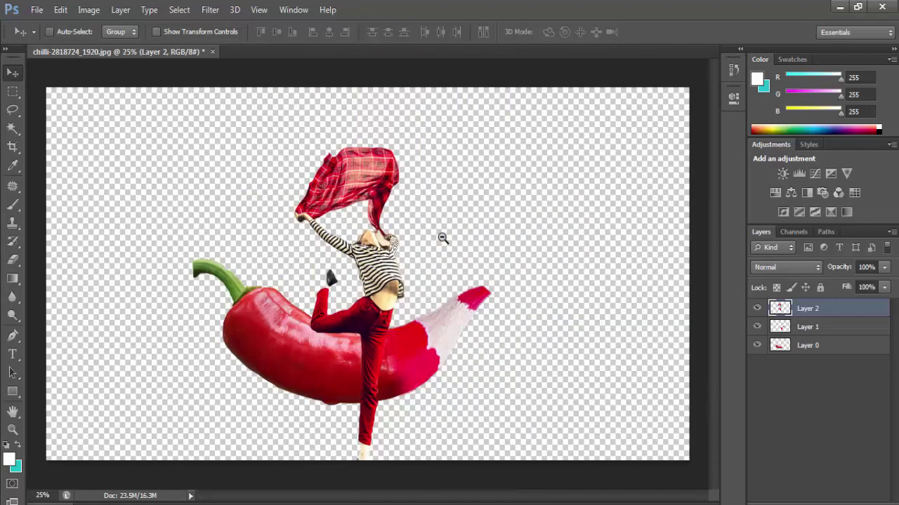
{"action": "left_click", "coordinate": [443, 239], "text": "alt"}
{"action": "key", "text": "c"}
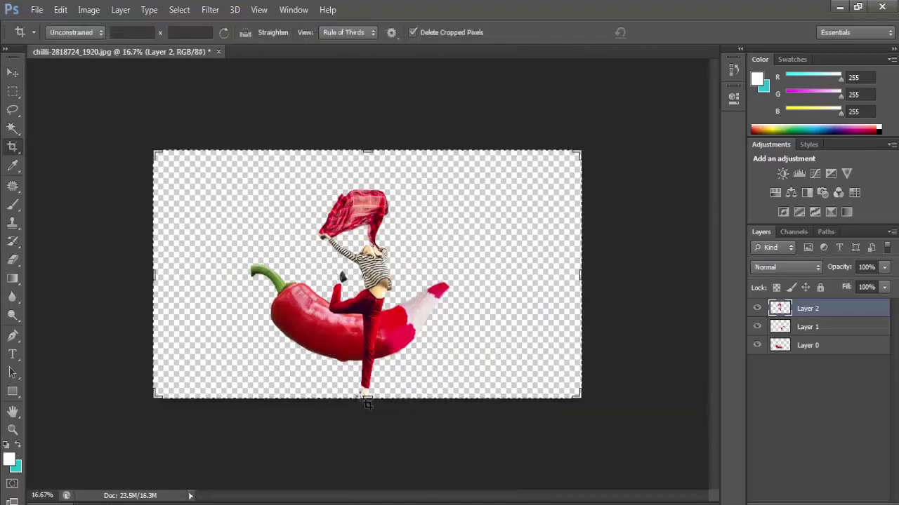
{"action": "left_click_drag", "start_coordinate": [363, 402], "coordinate": [365, 444]}
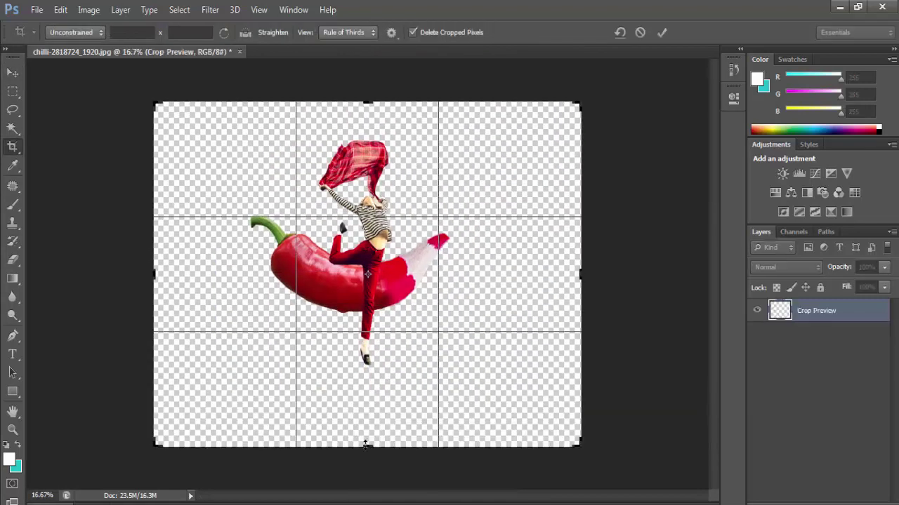
{"action": "key", "text": "Return"}
{"action": "key", "text": "v"}
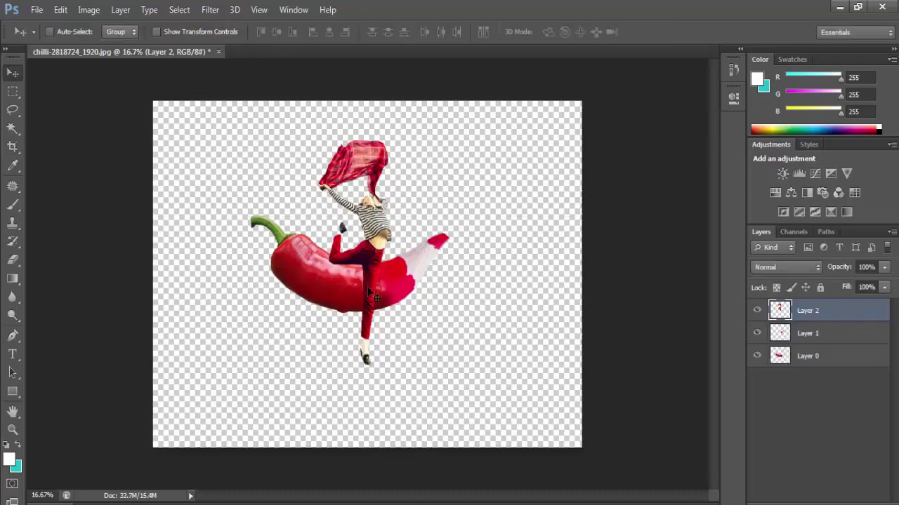
{"action": "left_click", "coordinate": [367, 270], "text": "ctrl"}
{"action": "left_click", "coordinate": [367, 254], "text": "ctrl"}
{"action": "left_click", "coordinate": [368, 243], "text": "ctrl"}
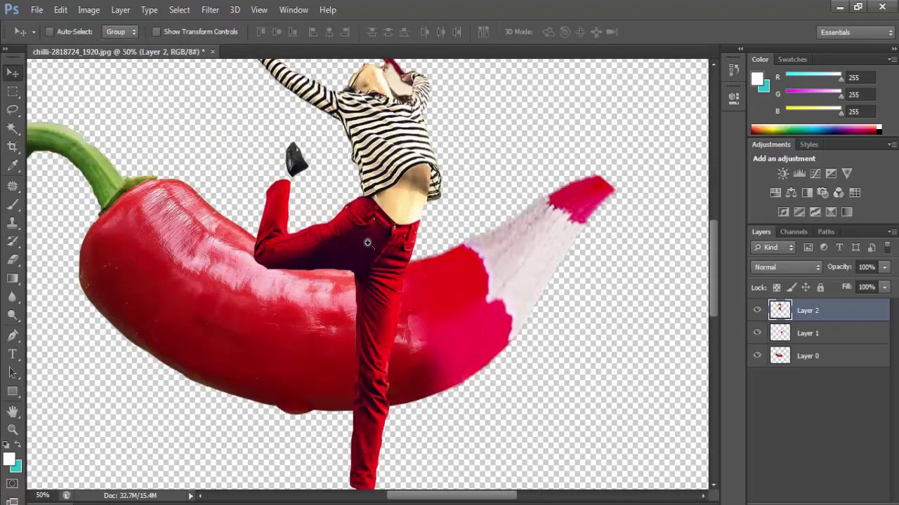
{"action": "left_click", "coordinate": [367, 243], "text": "alt"}
{"action": "left_click", "coordinate": [367, 242], "text": "alt"}
{"action": "left_click", "coordinate": [367, 243], "text": "alt"}
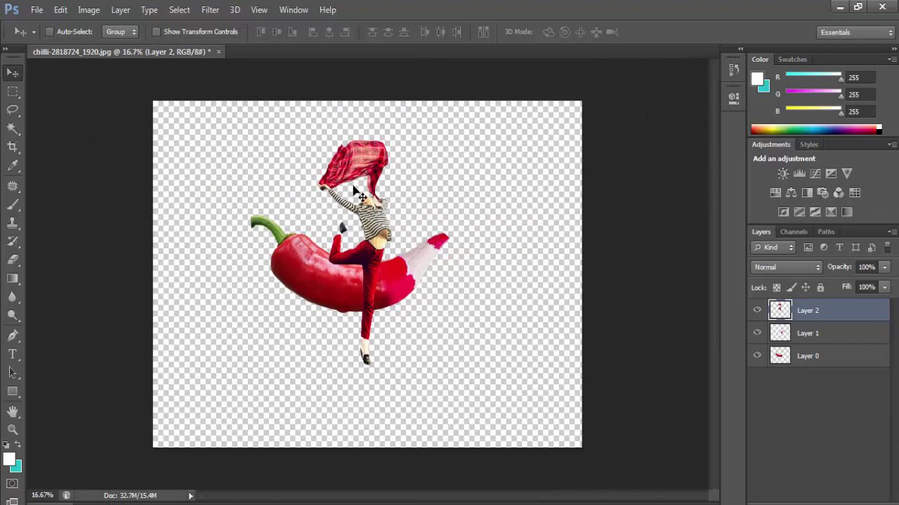
- Scale the girl on Layer 2 to about 90.6% with Free Transform and position her over the middle of the chilli
{"action": "right_click", "coordinate": [374, 228]}
{"action": "left_click", "coordinate": [382, 235]}
{"action": "key", "text": "ctrl+t"}
{"action": "left_click_drag", "start_coordinate": [390, 367], "coordinate": [466, 402]}
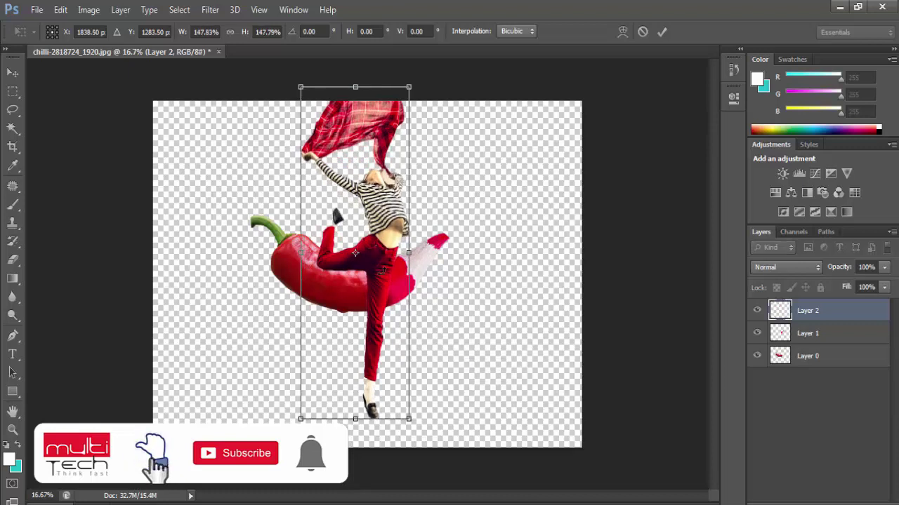
{"action": "left_click_drag", "start_coordinate": [386, 249], "coordinate": [383, 249]}
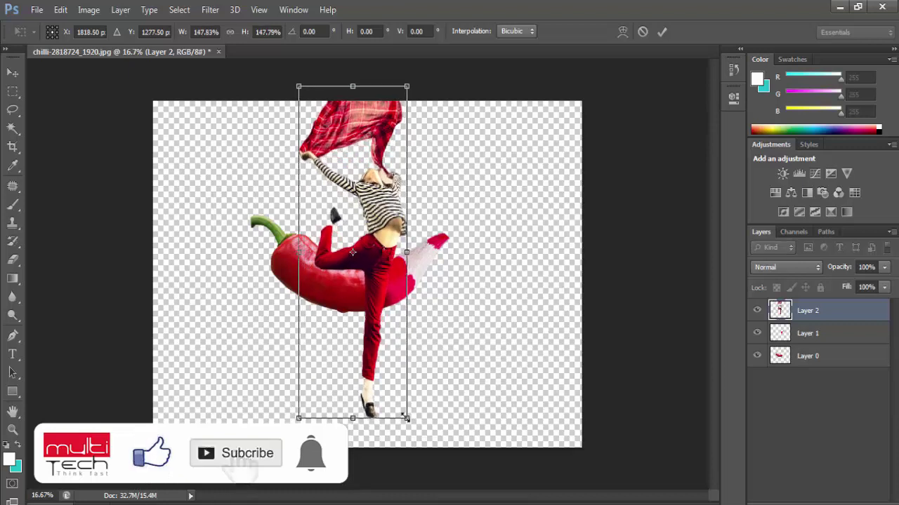
{"action": "left_click_drag", "start_coordinate": [403, 407], "coordinate": [390, 351]}
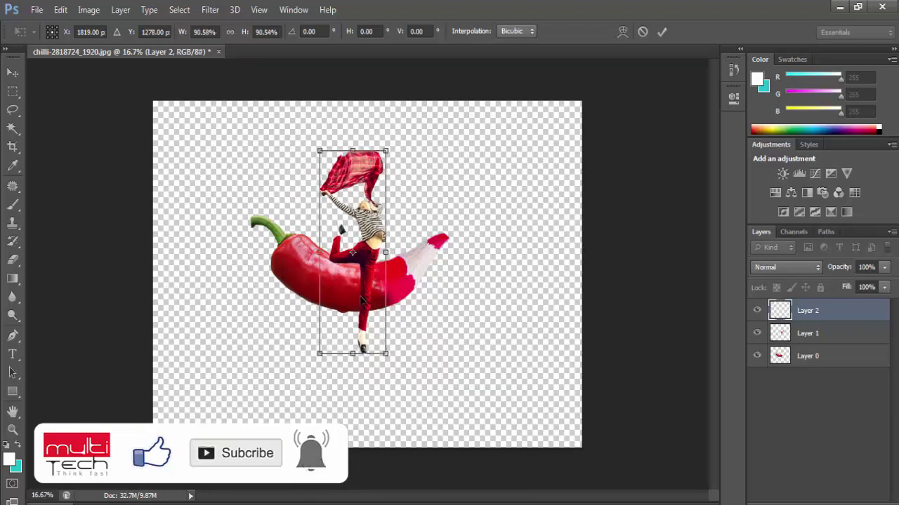
{"action": "left_click_drag", "start_coordinate": [377, 254], "coordinate": [374, 259]}
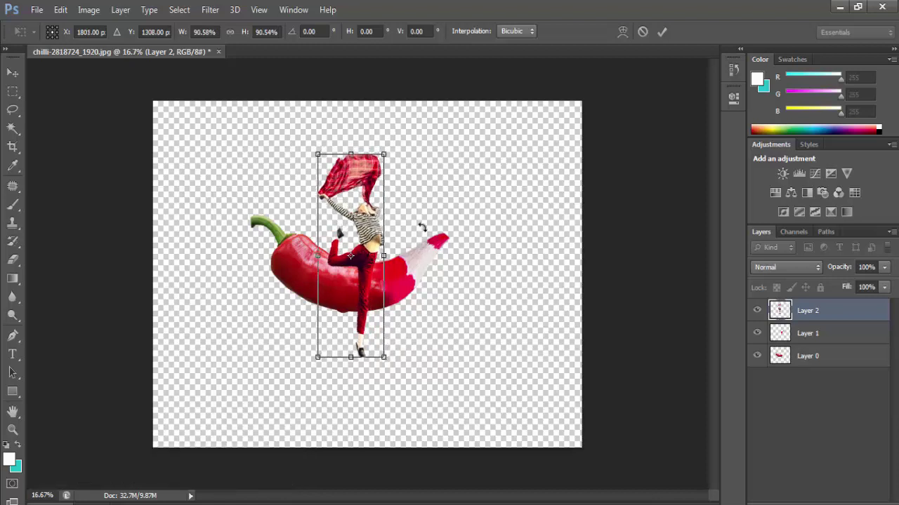
{"action": "key", "text": "Return"}
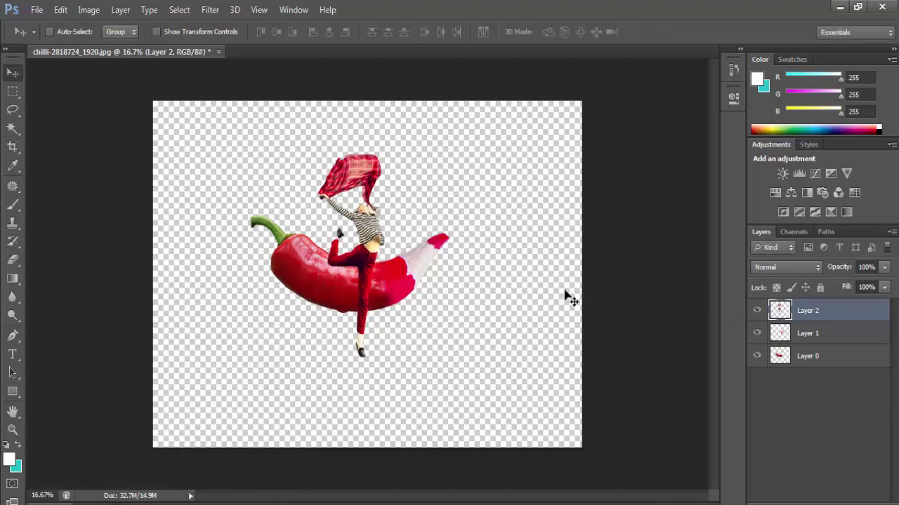
- Shift the girl slightly upward so her bent knee rests on the chilli's upper edge
{"action": "left_click", "coordinate": [351, 257], "text": "ctrl"}
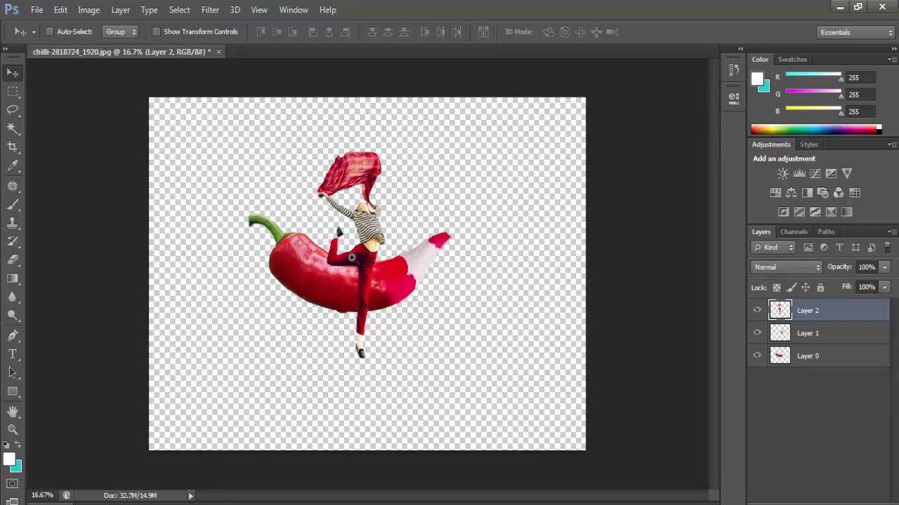
{"action": "left_click", "coordinate": [351, 257], "text": "ctrl"}
{"action": "left_click", "coordinate": [351, 257], "text": "ctrl"}
{"action": "left_click", "coordinate": [351, 257], "text": "ctrl"}
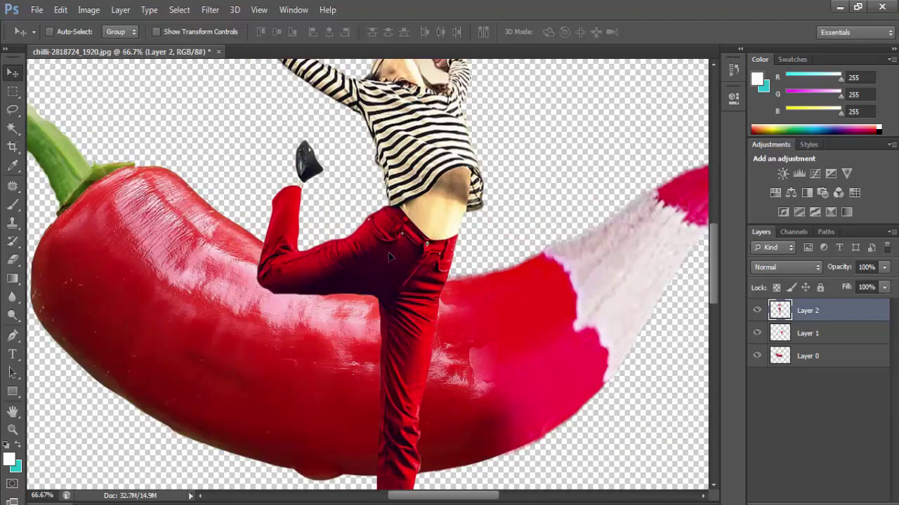
{"action": "mouse_move", "coordinate": [391, 257]}
{"action": "left_mouse_down"}
{"action": "mouse_move", "coordinate": [388, 243]}
{"action": "mouse_move", "coordinate": [384, 253]}
{"action": "left_mouse_up"}
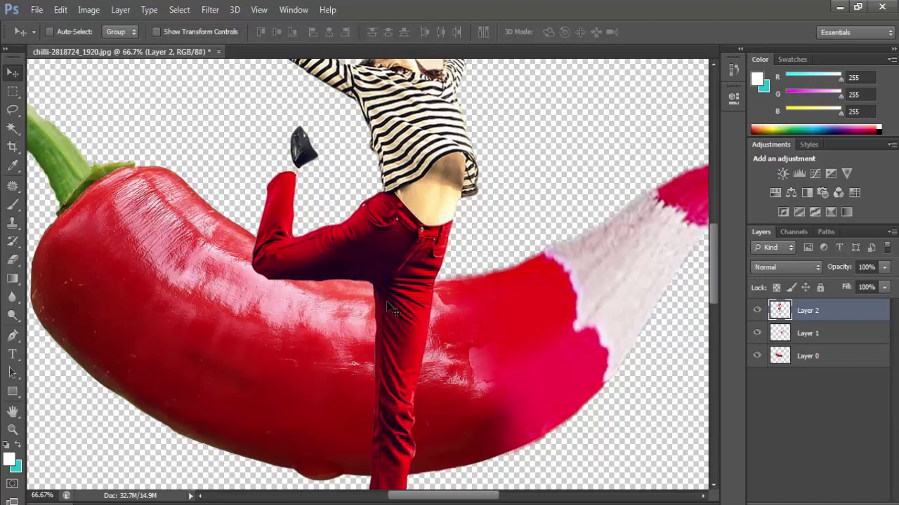
- Erase the girl's standing leg on Layer 2 where it covers the chilli's body, using a 150 px eraser
{"action": "left_click", "coordinate": [13, 259]}
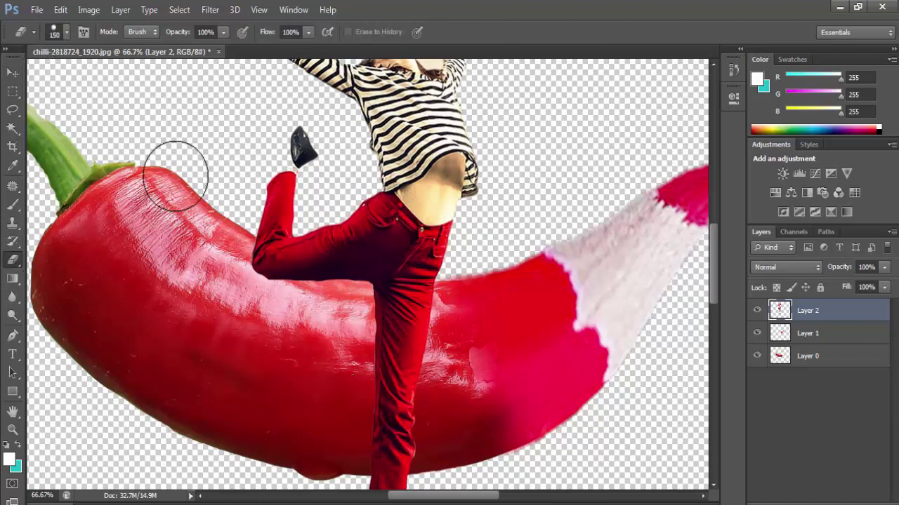
{"action": "mouse_move", "coordinate": [425, 343]}
{"action": "left_mouse_down"}
{"action": "mouse_move", "coordinate": [363, 346]}
{"action": "mouse_move", "coordinate": [412, 339]}
{"action": "mouse_move", "coordinate": [422, 334]}
{"action": "mouse_move", "coordinate": [384, 335]}
{"action": "mouse_move", "coordinate": [428, 325]}
{"action": "mouse_move", "coordinate": [373, 335]}
{"action": "mouse_move", "coordinate": [404, 334]}
{"action": "mouse_move", "coordinate": [401, 374]}
{"action": "mouse_move", "coordinate": [367, 391]}
{"action": "mouse_move", "coordinate": [415, 393]}
{"action": "mouse_move", "coordinate": [346, 410]}
{"action": "mouse_move", "coordinate": [415, 412]}
{"action": "mouse_move", "coordinate": [354, 421]}
{"action": "mouse_move", "coordinate": [404, 418]}
{"action": "left_mouse_up"}
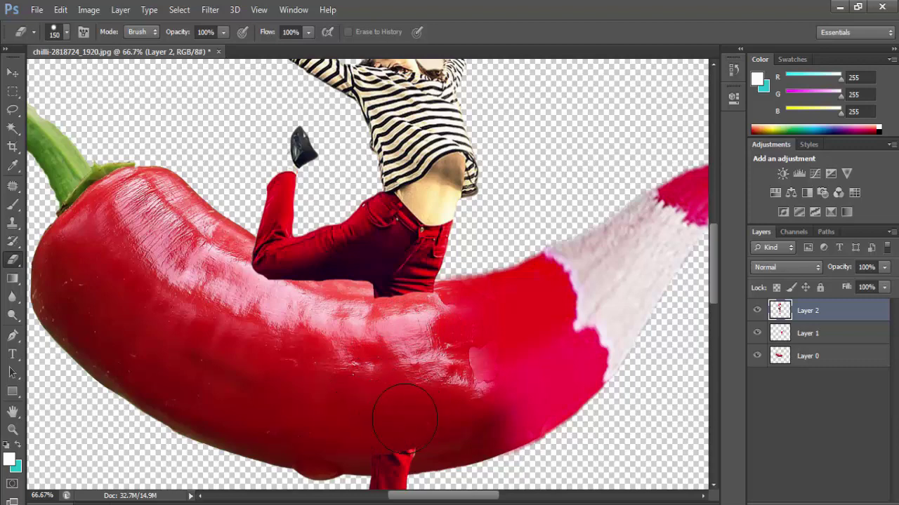
- Lower Layer 2's opacity to 37% and erase the jeans' cut edge along the chilli's upper rim with a 25 px eraser
{"action": "left_click", "coordinate": [402, 322], "text": "ctrl"}
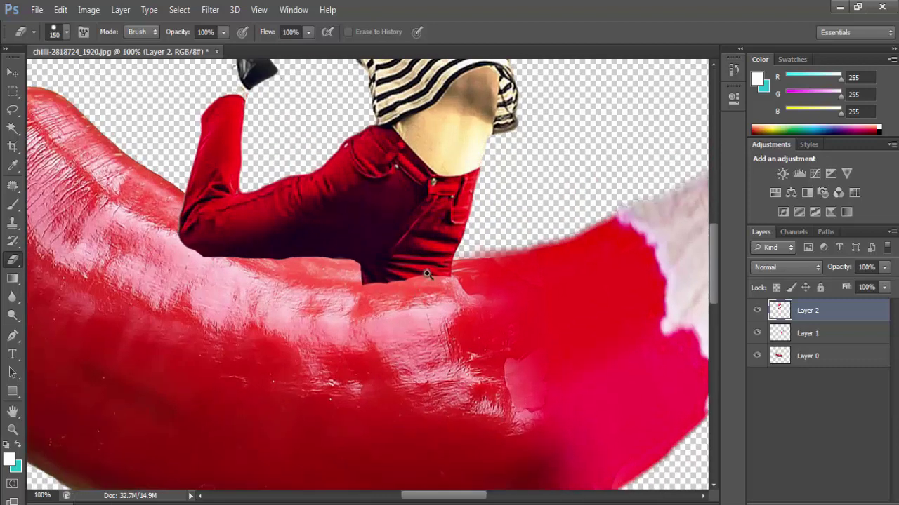
{"action": "left_click", "coordinate": [429, 274], "text": "ctrl"}
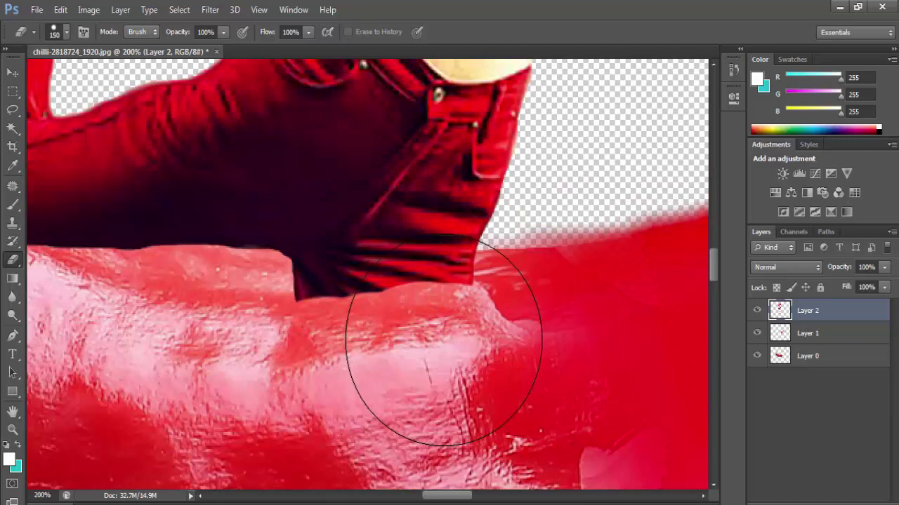
{"action": "key", "text": "bracketleft"}
{"action": "key", "text": "bracketleft"}
{"action": "key", "text": "bracketleft"}
{"action": "key", "text": "bracketleft"}
{"action": "key", "text": "bracketleft"}
{"action": "key", "text": "bracketleft"}
{"action": "key", "text": "bracketleft"}
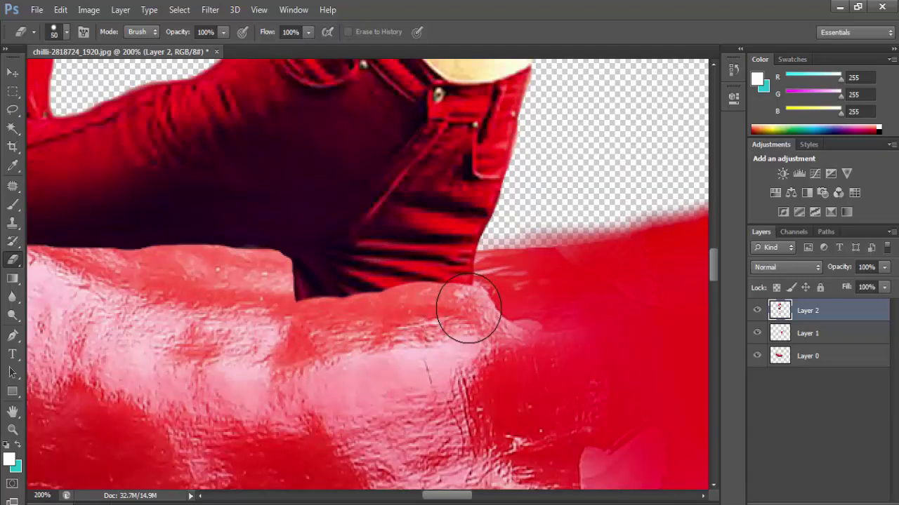
{"action": "key", "text": "bracketleft"}
{"action": "key", "text": "bracketleft"}
{"action": "key", "text": "bracketleft"}
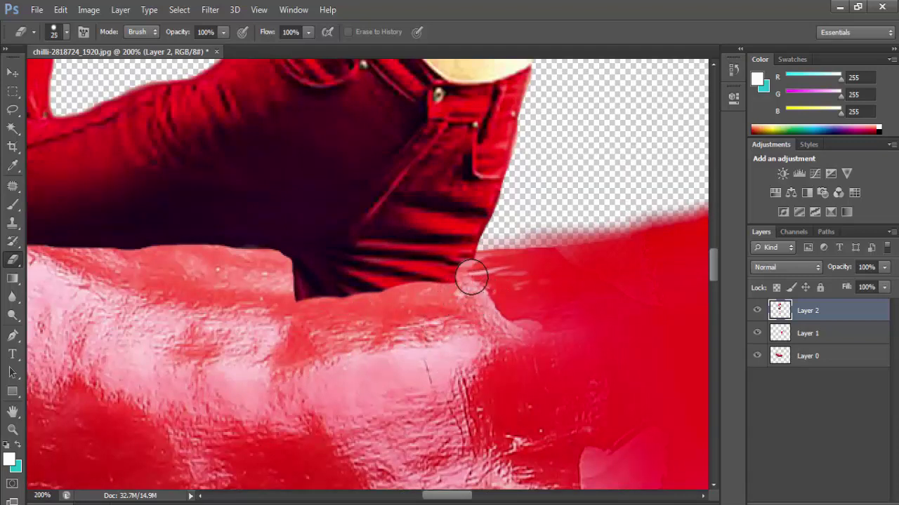
{"action": "left_click_drag", "start_coordinate": [473, 273], "coordinate": [410, 268]}
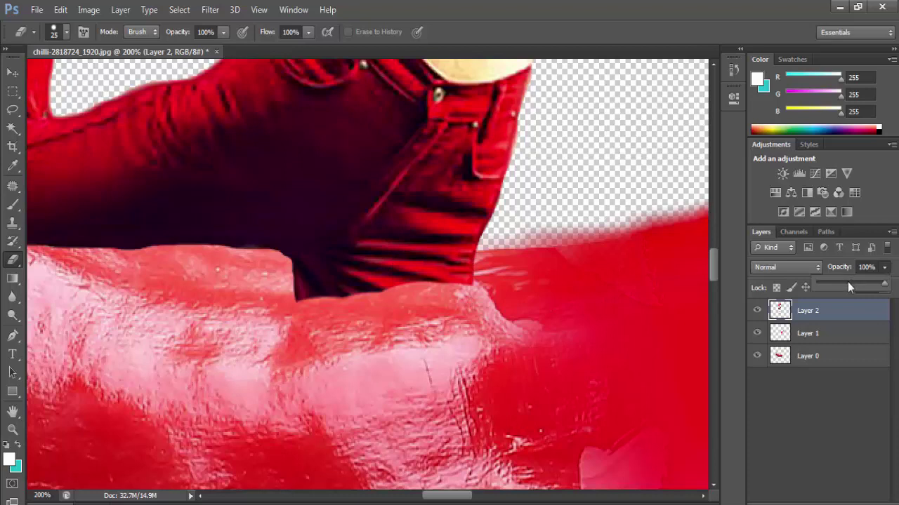
{"action": "left_click", "coordinate": [453, 283]}
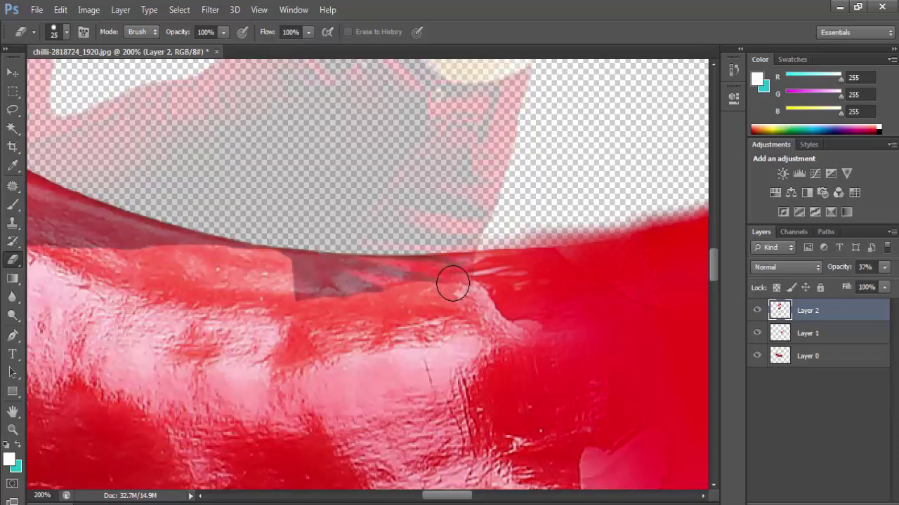
{"action": "left_click_drag", "start_coordinate": [453, 283], "coordinate": [470, 277]}
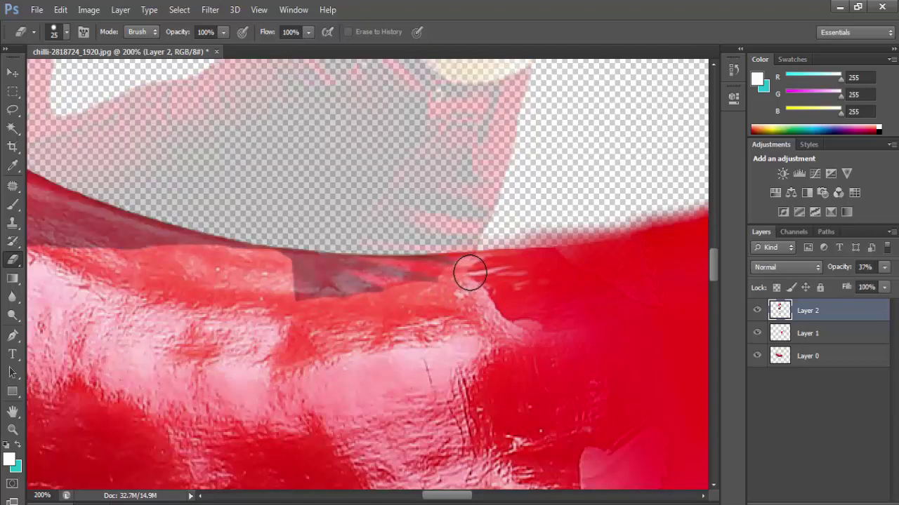
{"action": "mouse_move", "coordinate": [461, 269]}
{"action": "left_mouse_down"}
{"action": "mouse_move", "coordinate": [372, 274]}
{"action": "mouse_move", "coordinate": [277, 263]}
{"action": "mouse_move", "coordinate": [278, 279]}
{"action": "mouse_move", "coordinate": [476, 294]}
{"action": "mouse_move", "coordinate": [482, 306]}
{"action": "left_mouse_up"}
- Erase the remaining trouser fragment overlapping the chilli's lower edge so the leg emerges from beneath it
{"action": "key", "text": "ctrl+minus"}
{"action": "key", "text": "ctrl+minus"}
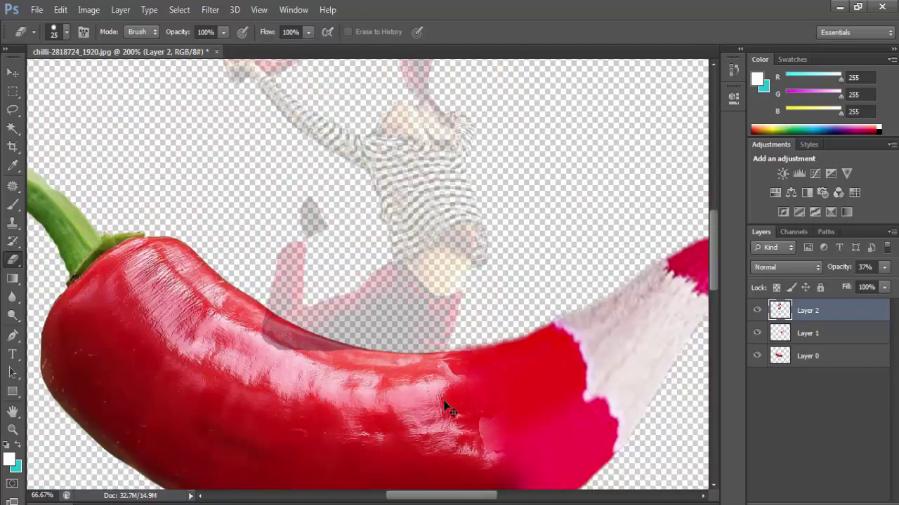
{"action": "scroll", "coordinate": [438, 321], "scroll_direction": "down", "scroll_amount": 5}
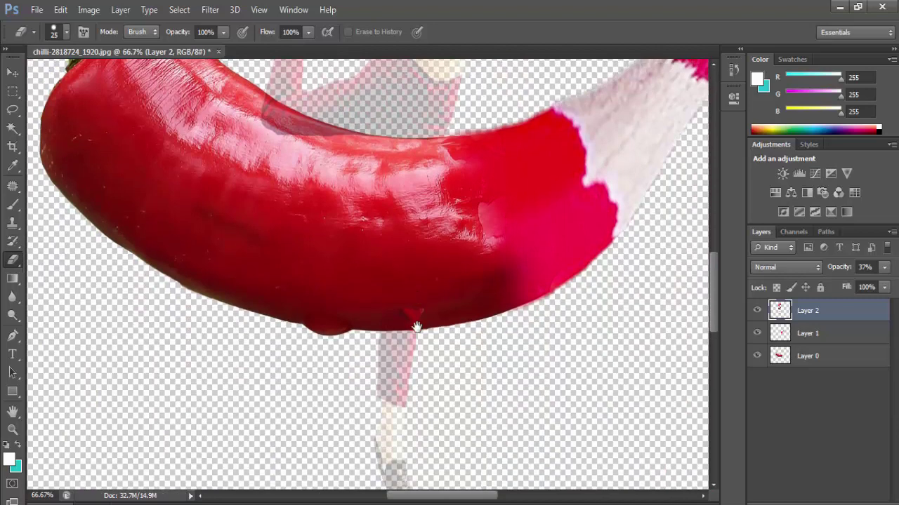
{"action": "left_click_drag", "start_coordinate": [415, 352], "coordinate": [423, 311]}
{"action": "left_click", "coordinate": [412, 286], "text": "ctrl"}
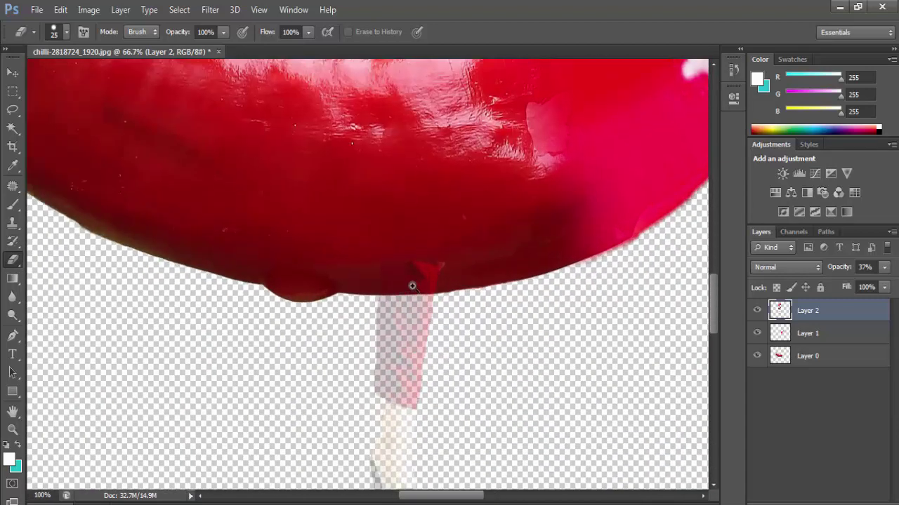
{"action": "left_click", "coordinate": [411, 285], "text": "ctrl"}
{"action": "left_click", "coordinate": [398, 281], "text": "ctrl"}
{"action": "left_click", "coordinate": [382, 273], "text": "ctrl"}
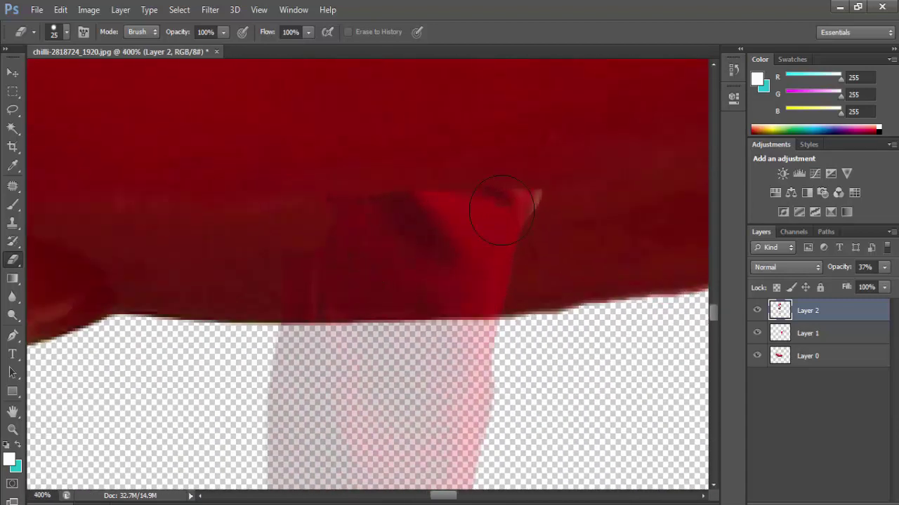
{"action": "left_click_drag", "start_coordinate": [502, 208], "coordinate": [582, 204]}
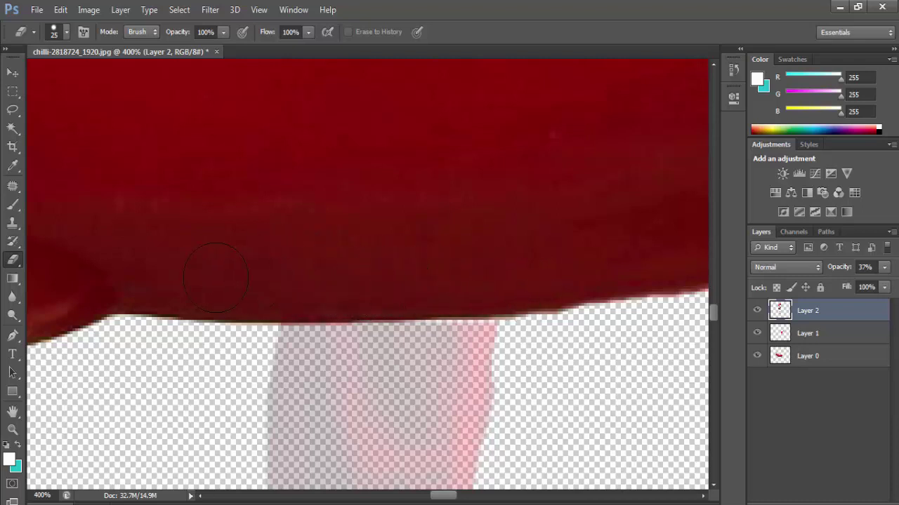
{"action": "mouse_move", "coordinate": [450, 271]}
{"action": "left_mouse_down"}
{"action": "mouse_move", "coordinate": [530, 242]}
{"action": "mouse_move", "coordinate": [324, 260]}
{"action": "mouse_move", "coordinate": [592, 214]}
{"action": "left_mouse_up"}
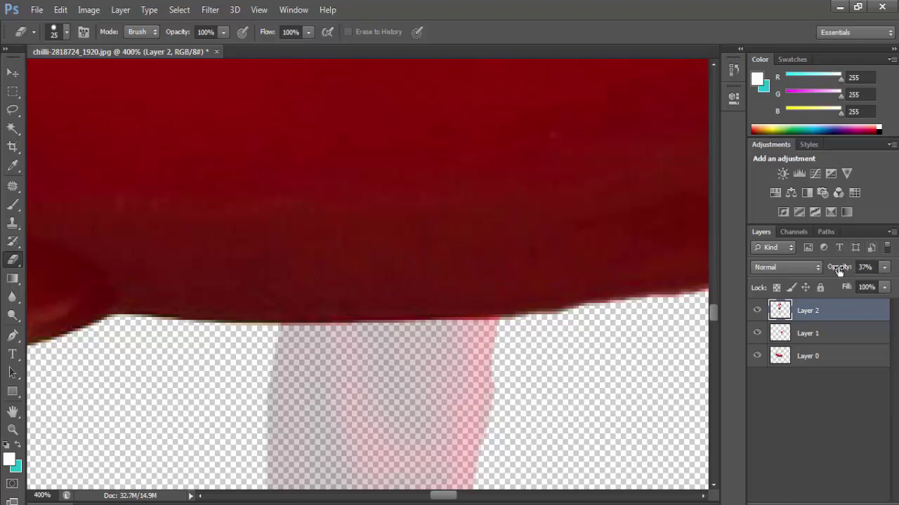
- Restore Layer 2's opacity to 100% and check the leg below the chilli
{"action": "left_click", "coordinate": [865, 267]}
{"action": "type", "text": "100"}
{"action": "key", "text": "Return"}
{"action": "scroll", "coordinate": [454, 211], "scroll_direction": "down", "scroll_amount": 5}
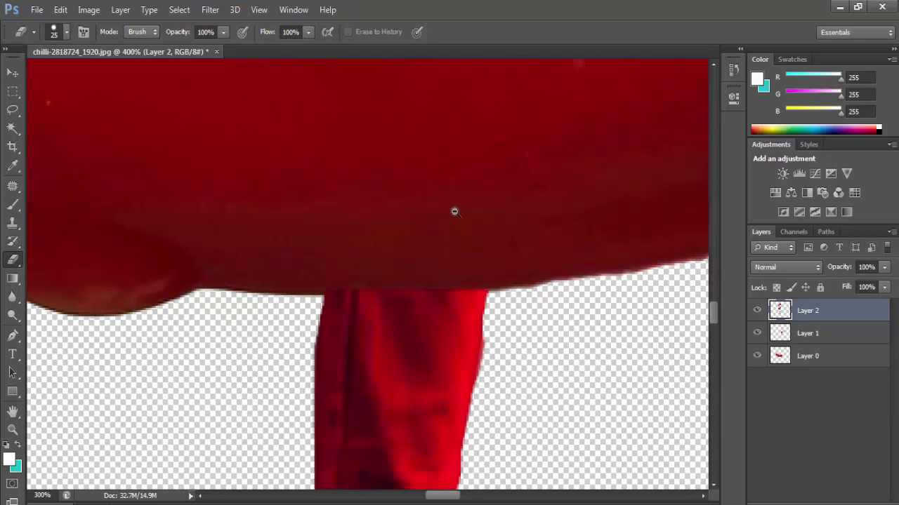
{"action": "scroll", "coordinate": [460, 164], "scroll_direction": "down", "scroll_amount": 4}
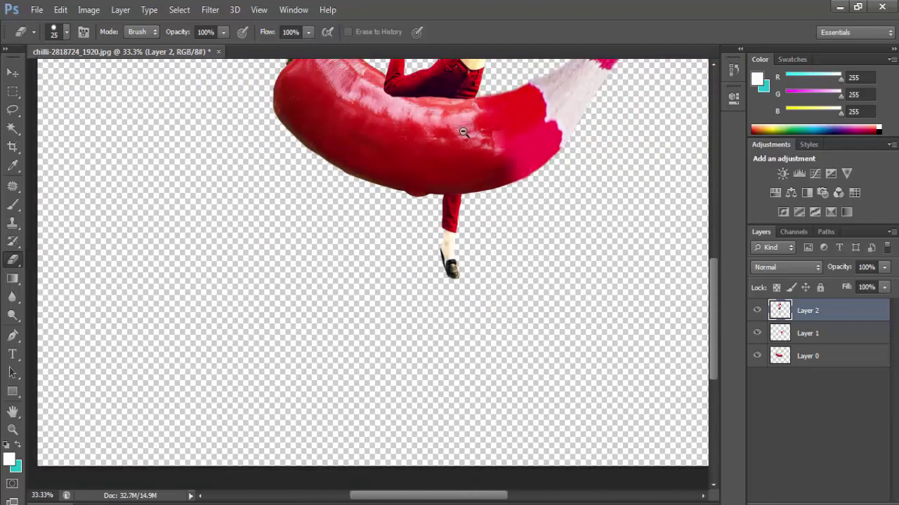
{"action": "scroll", "coordinate": [479, 211], "scroll_direction": "down", "scroll_amount": 1}
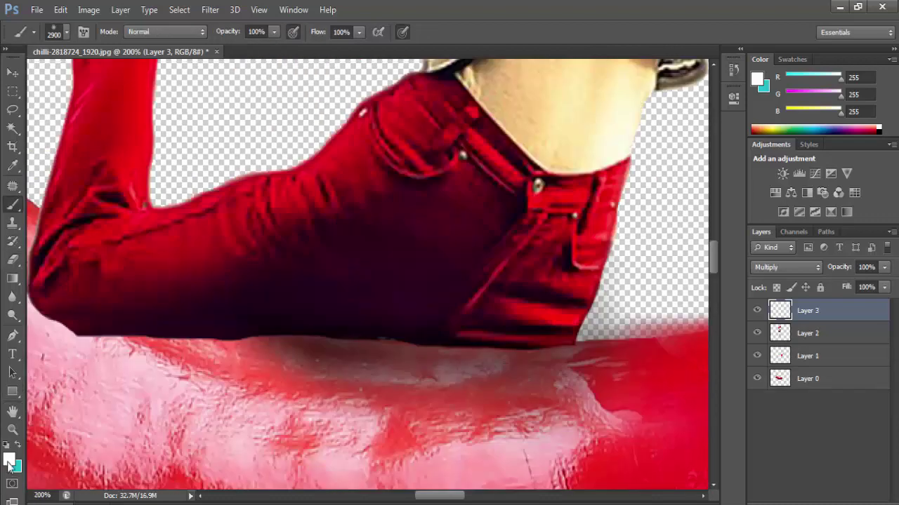
- Set the foreground colour to black (#000000) for the Brush tool
{"action": "left_click", "coordinate": [9, 460]}
{"action": "left_click", "coordinate": [316, 308]}
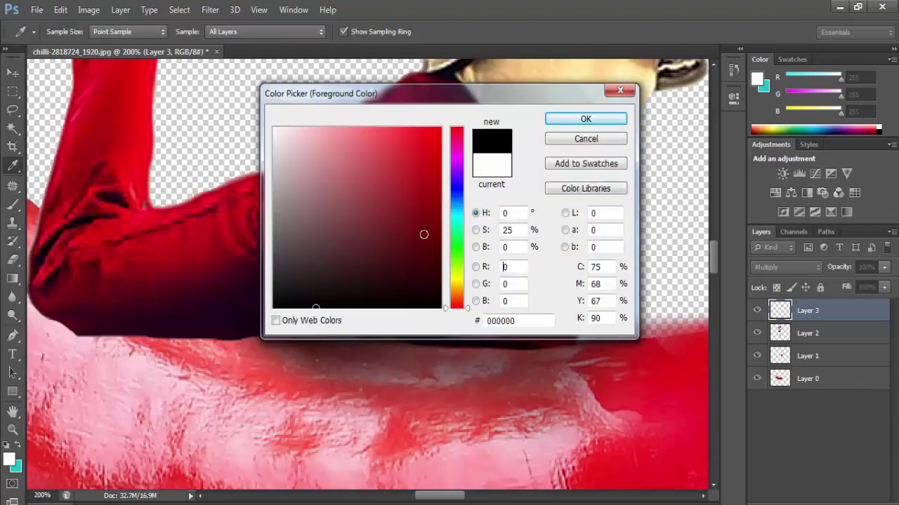
{"action": "left_click", "coordinate": [584, 119]}
{"action": "key", "text": "b"}
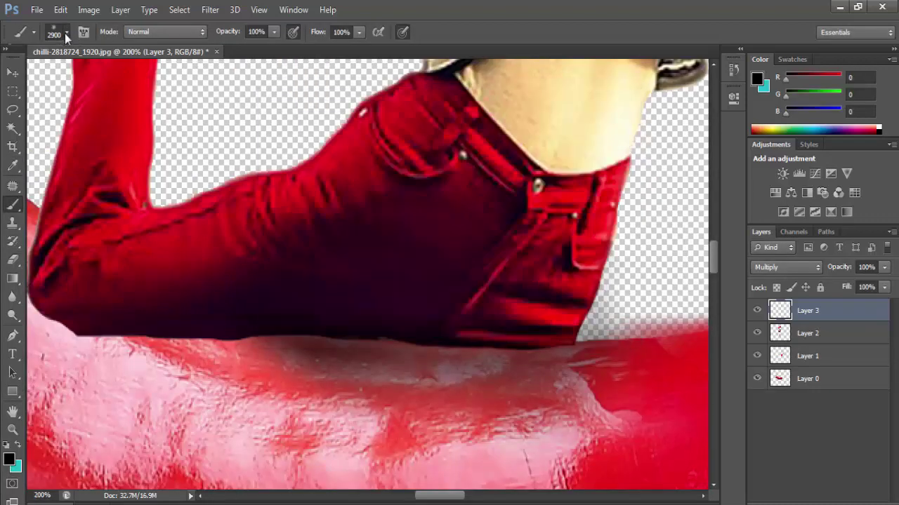
- Paint a black shadow along the underside of the girl's thigh on the Multiply Layer 3, using a soft round 50 px brush
{"action": "left_click", "coordinate": [66, 33]}
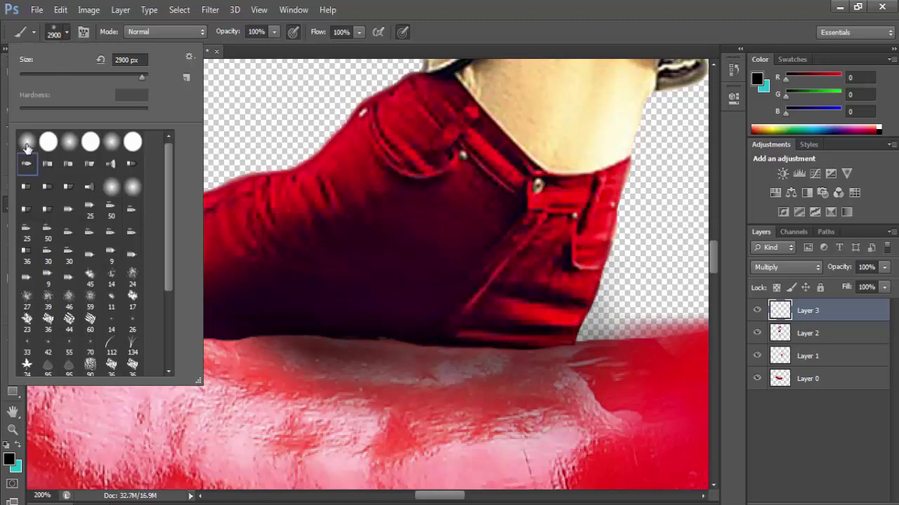
{"action": "left_click", "coordinate": [27, 147]}
{"action": "left_click", "coordinate": [358, 361]}
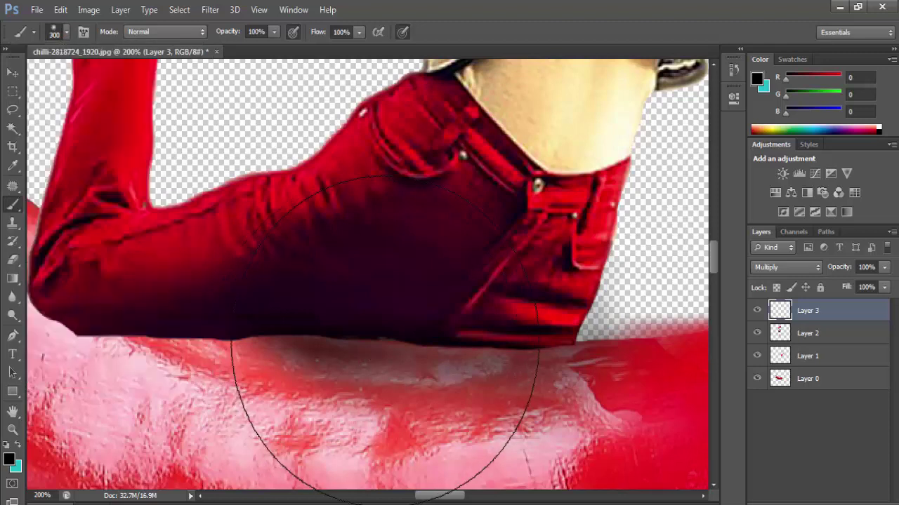
{"action": "key", "text": "bracketleft"}
{"action": "key", "text": "bracketleft"}
{"action": "key", "text": "bracketleft"}
{"action": "key", "text": "bracketleft"}
{"action": "key", "text": "bracketleft"}
{"action": "key", "text": "bracketleft"}
{"action": "key", "text": "bracketleft"}
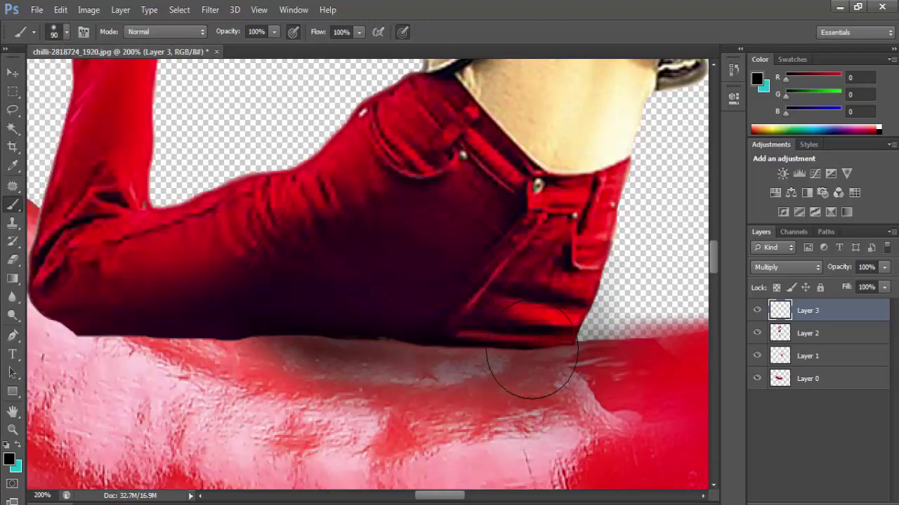
{"action": "key", "text": "bracketleft"}
{"action": "key", "text": "bracketleft"}
{"action": "key", "text": "bracketleft"}
{"action": "key", "text": "bracketleft"}
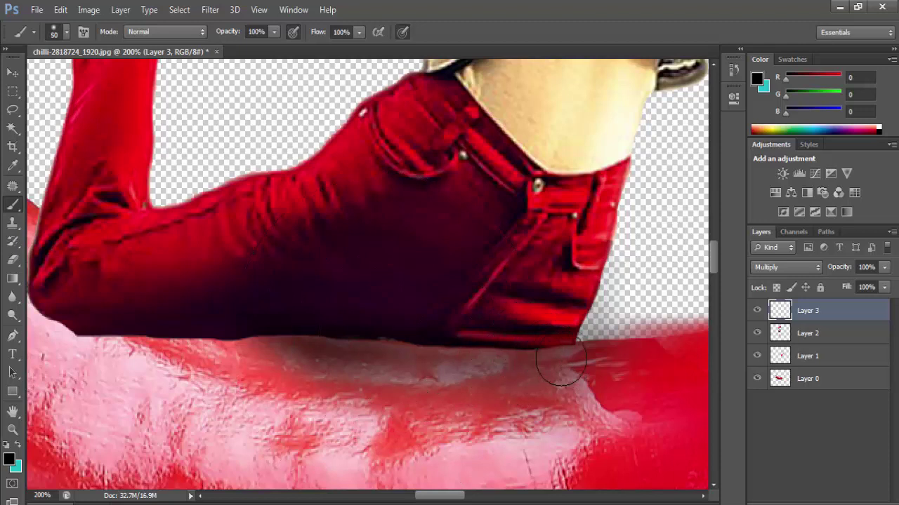
{"action": "left_click_drag", "start_coordinate": [561, 365], "coordinate": [359, 359]}
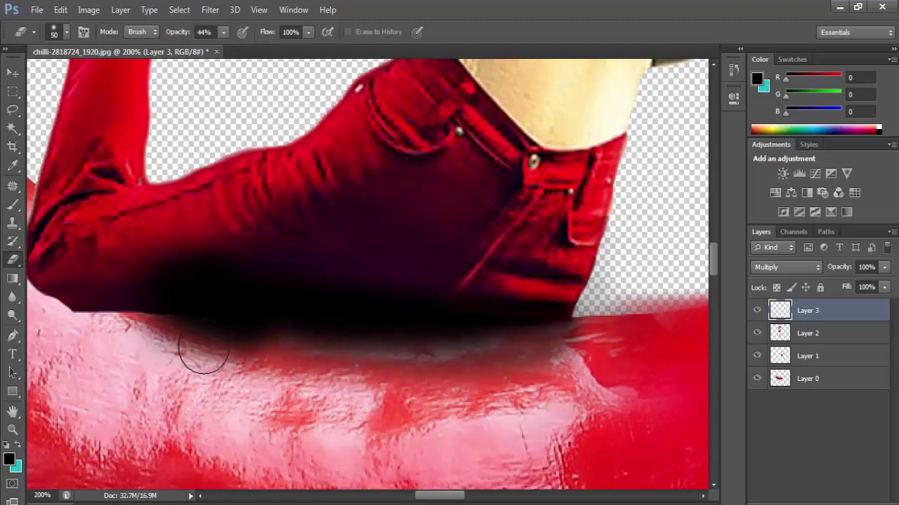
- Soften the shadow spilling onto the chilli below the knee with a 50 px eraser at 44% opacity
{"action": "left_click_drag", "start_coordinate": [203, 348], "coordinate": [96, 333]}
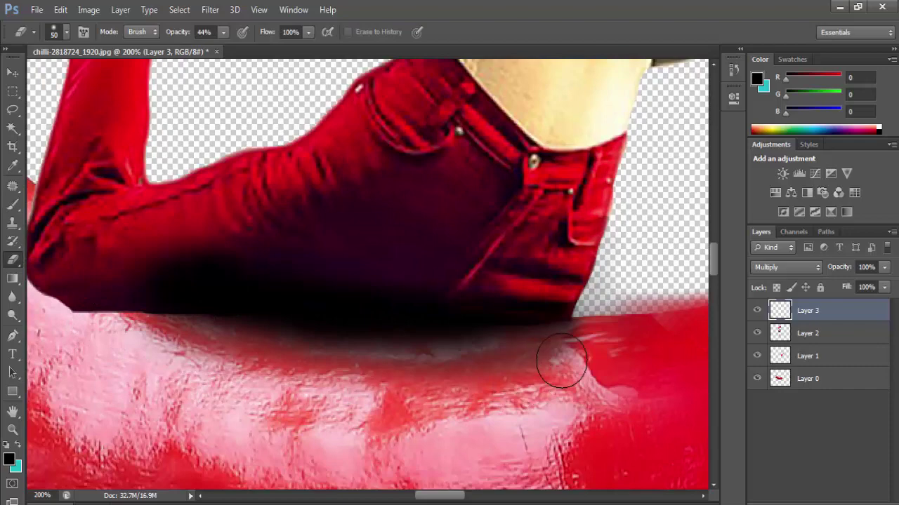
{"action": "left_click", "coordinate": [464, 344], "text": "alt"}
{"action": "left_click", "coordinate": [463, 344], "text": "alt"}
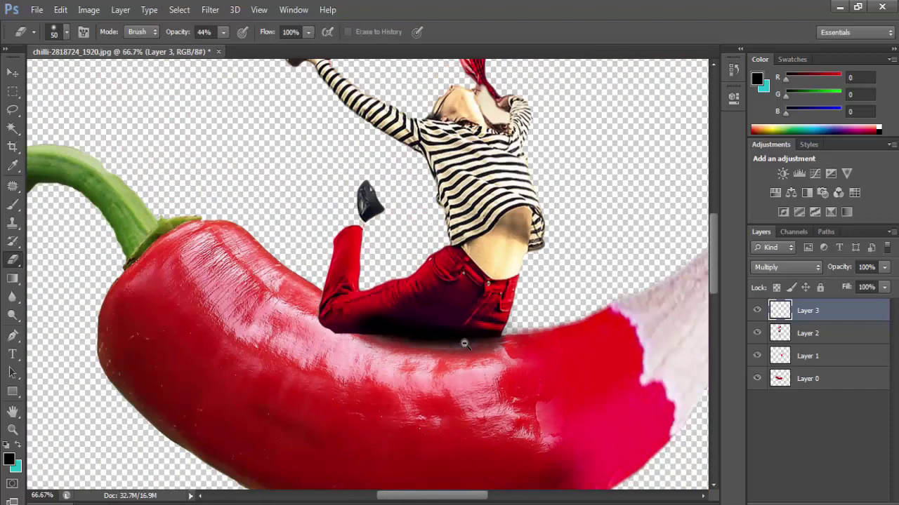
{"action": "left_click", "coordinate": [464, 344], "text": "alt"}
{"action": "left_click", "coordinate": [487, 355], "text": "alt"}
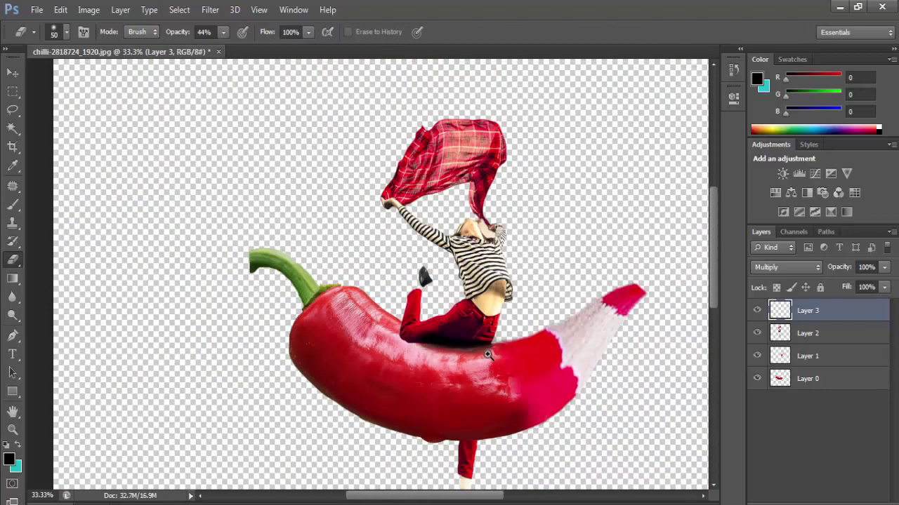
{"action": "left_click", "coordinate": [493, 363], "text": "alt"}
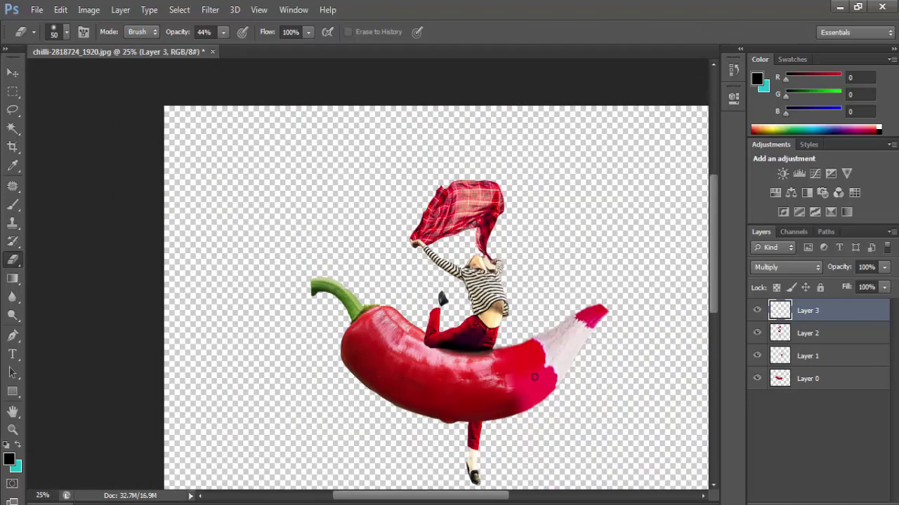
{"action": "left_click_drag", "start_coordinate": [547, 381], "coordinate": [476, 304]}
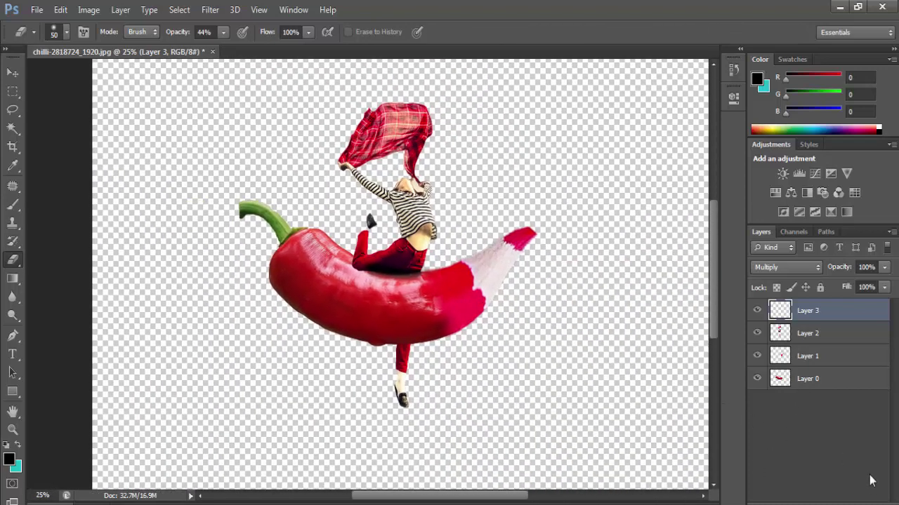
- Add a new empty layer and send it to the bottom of the layer stack, below Layer 0
{"action": "left_click", "coordinate": [859, 504]}
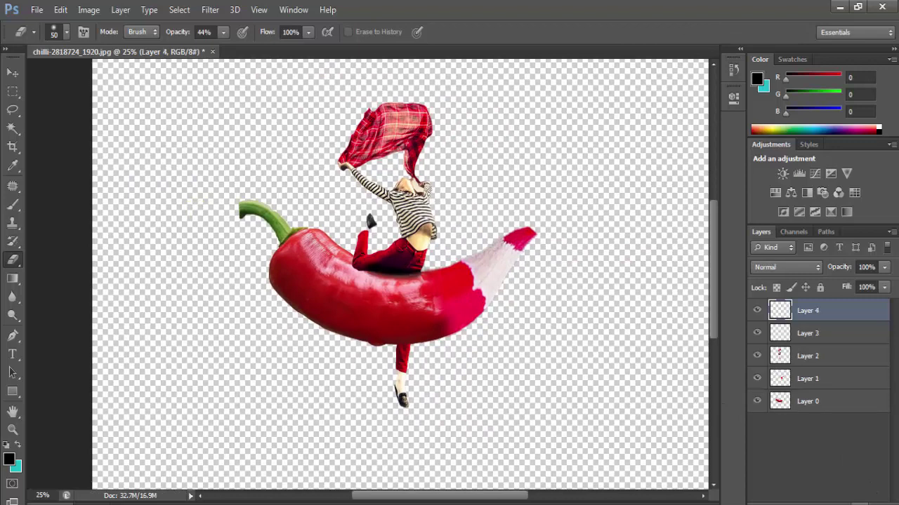
{"action": "key", "text": "ctrl+shift+bracketleft"}
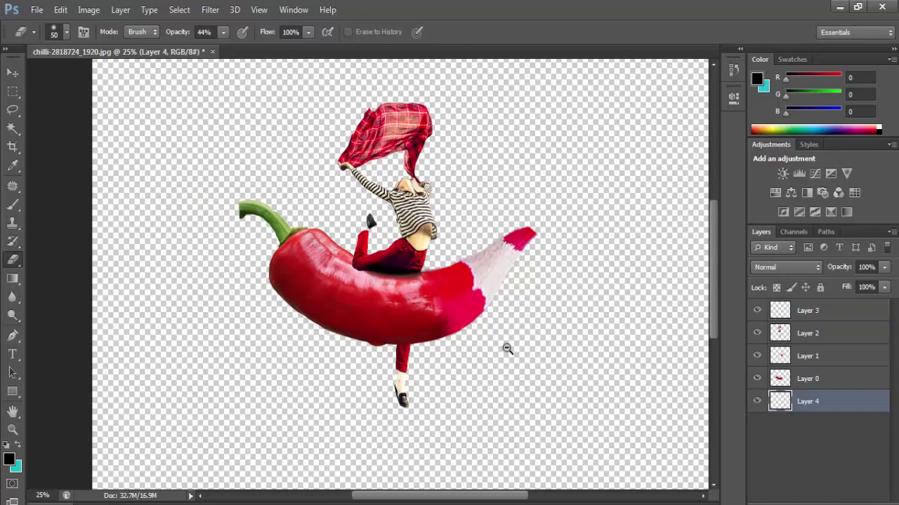
{"action": "key", "text": "ctrl+minus"}
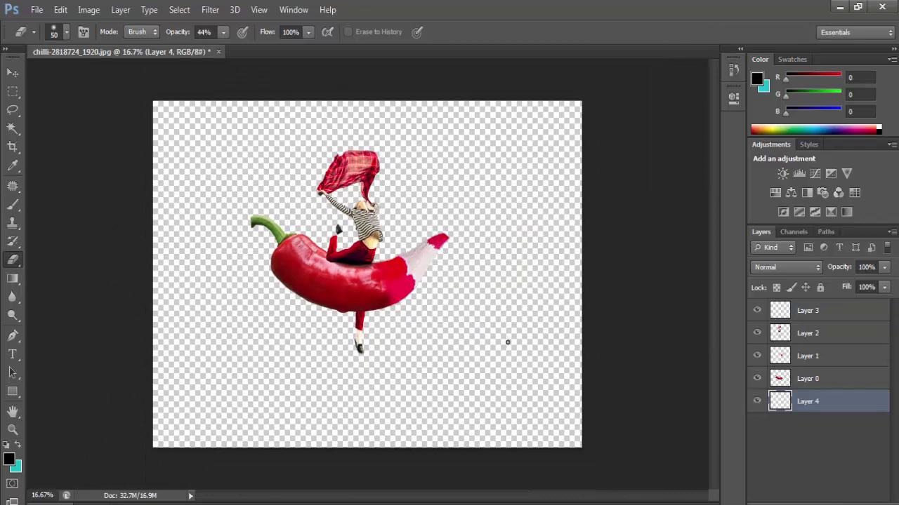
{"action": "key", "text": "c"}
{"action": "left_click_drag", "start_coordinate": [577, 444], "coordinate": [428, 339]}
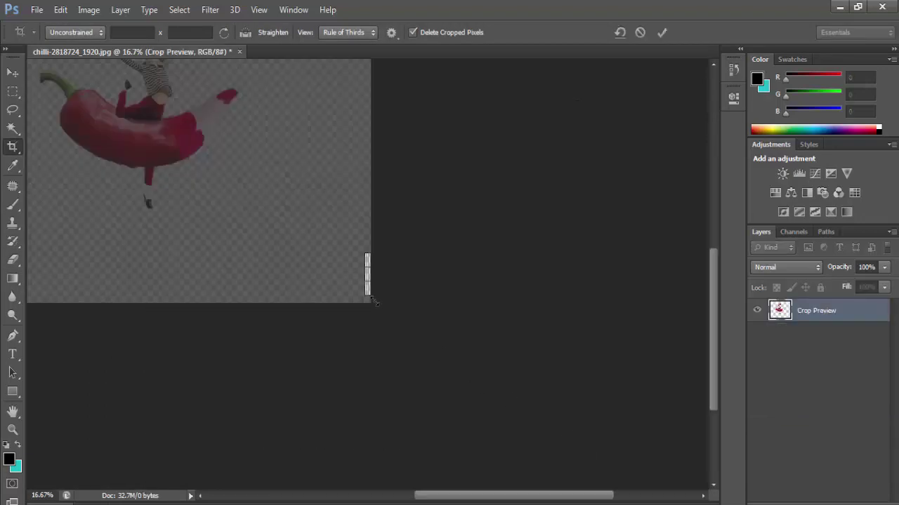
{"action": "key", "text": "Escape"}
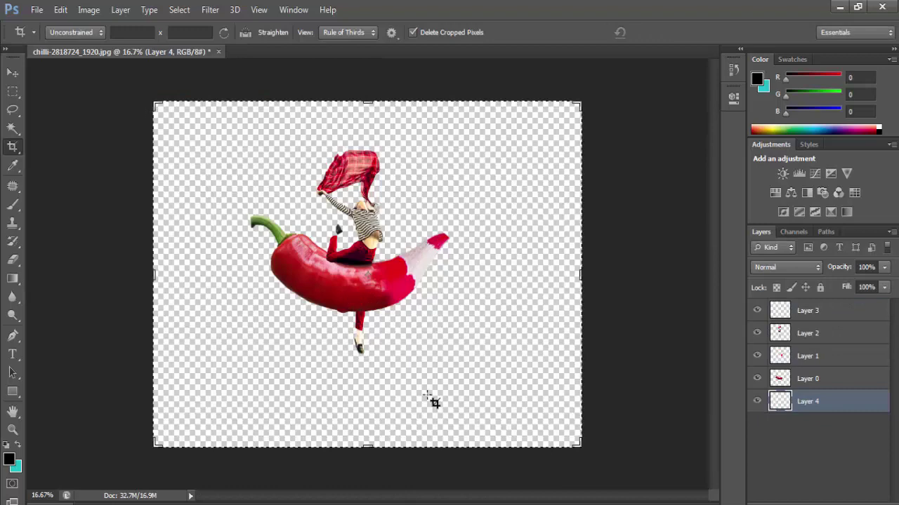
- Crop the canvas to a wide landscape format with the chilli and dancing girl roughly centred
{"action": "left_click_drag", "start_coordinate": [577, 444], "coordinate": [594, 414]}
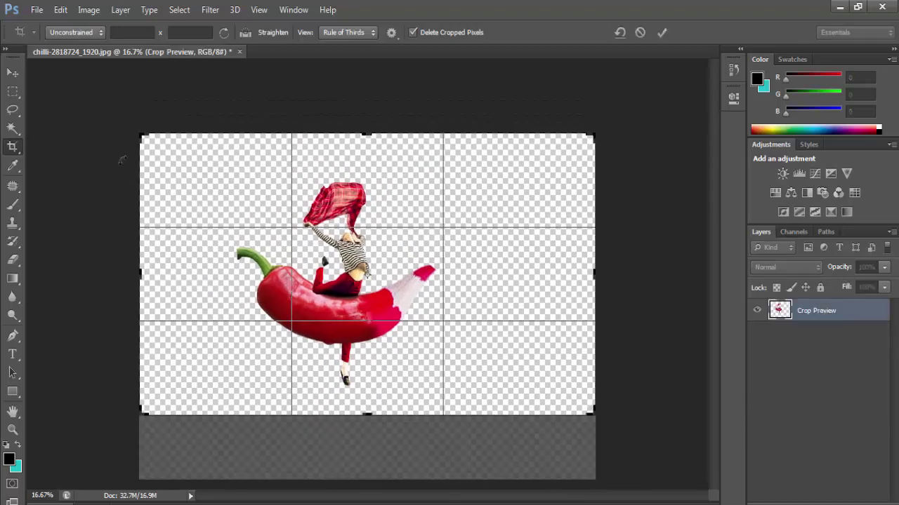
{"action": "mouse_move", "coordinate": [144, 134]}
{"action": "left_mouse_down"}
{"action": "mouse_move", "coordinate": [128, 125]}
{"action": "mouse_move", "coordinate": [159, 142]}
{"action": "left_mouse_up"}
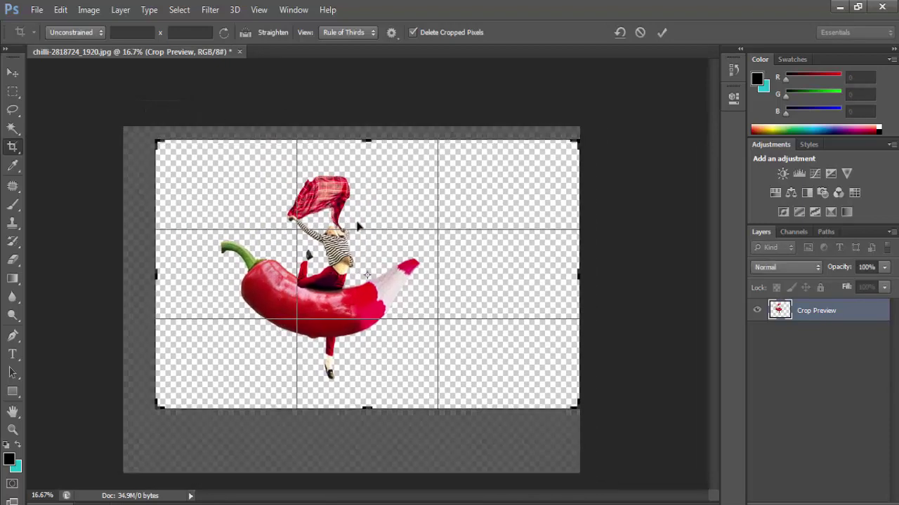
{"action": "left_click_drag", "start_coordinate": [388, 211], "coordinate": [433, 220]}
{"action": "key", "text": "Return"}
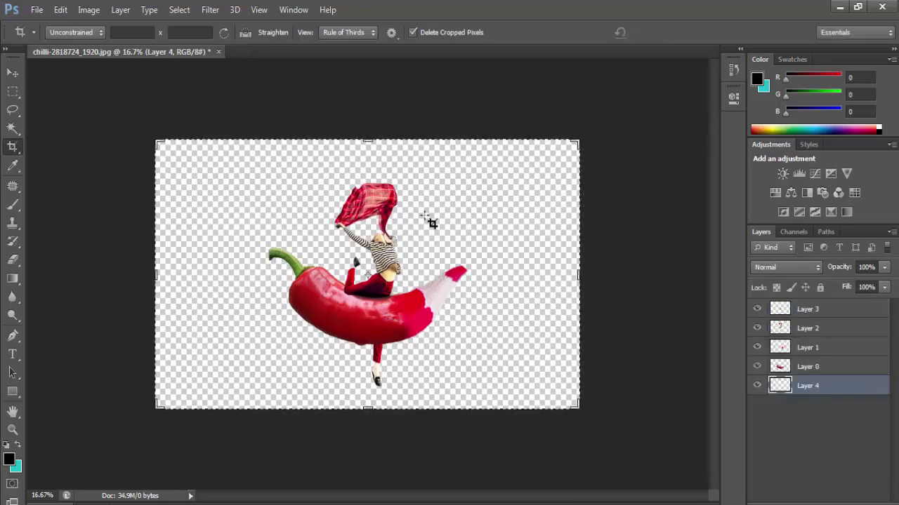
- Fill the empty Layer 4 with the turquoise background colour
{"action": "key", "text": "v"}
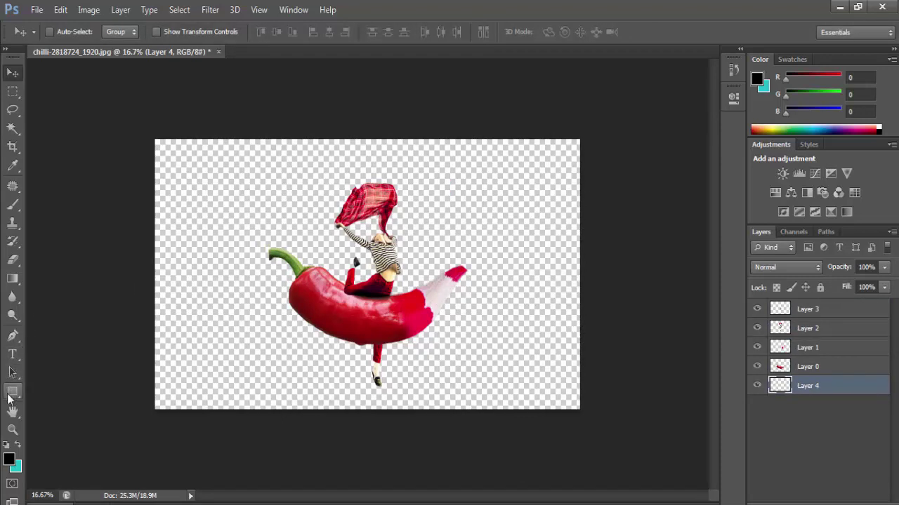
{"action": "left_click", "coordinate": [12, 392]}
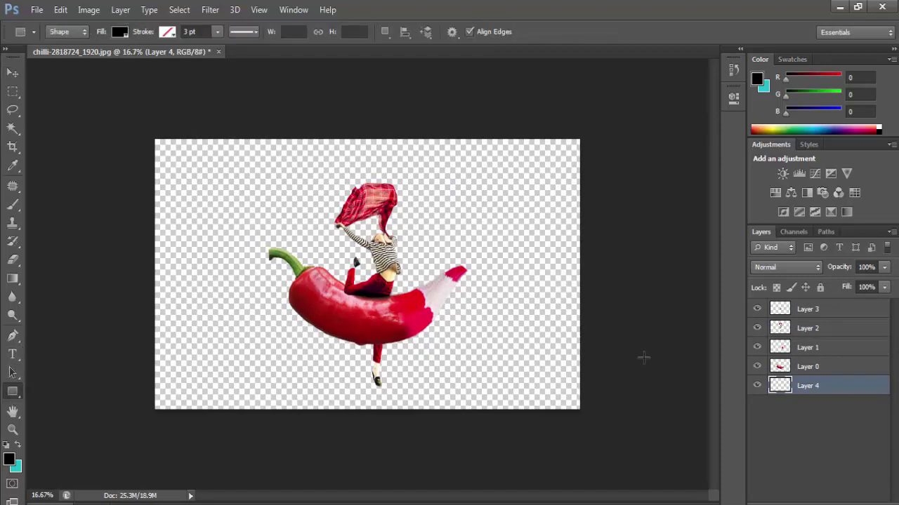
{"action": "left_click", "coordinate": [11, 278]}
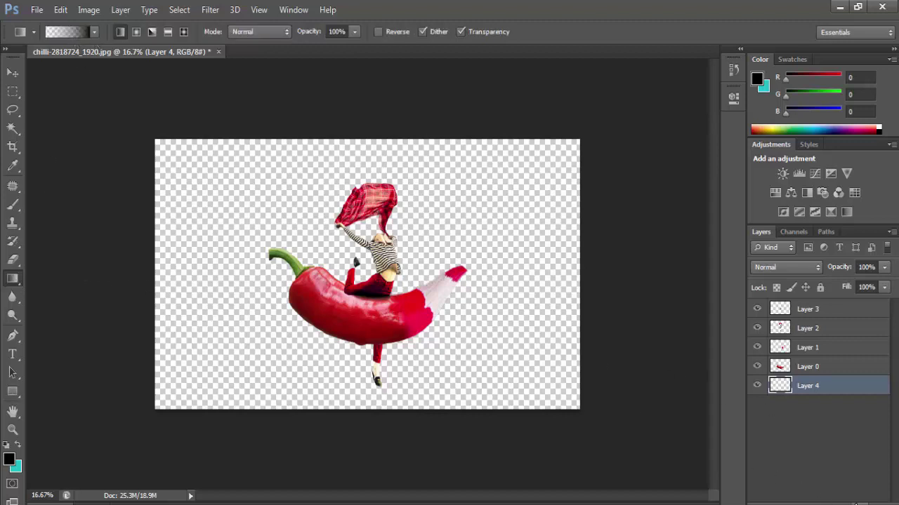
{"action": "key", "text": "ctrl+BackSpace"}
{"action": "key", "text": "alt+BackSpace"}
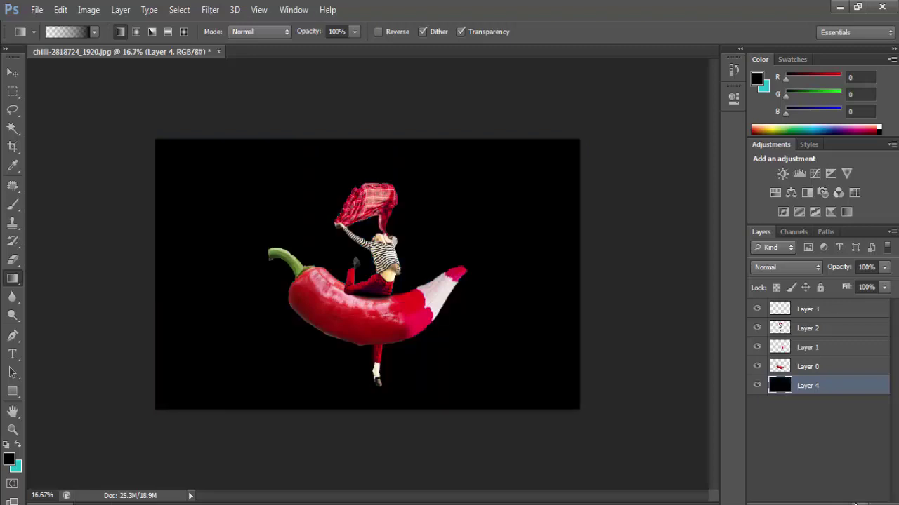
{"action": "key", "text": "ctrl+BackSpace"}
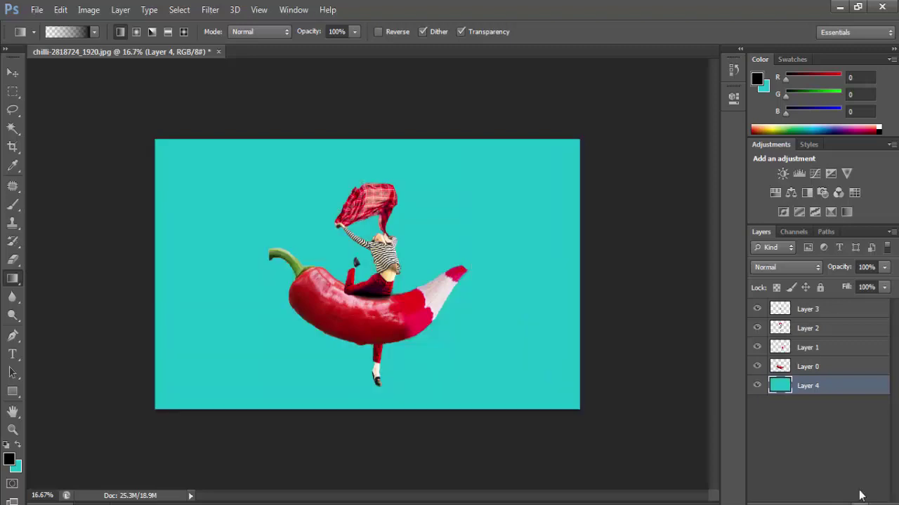
- Add a new layer above Layer 4 and draw a vertical black-to-transparent linear gradient fading down from the canvas's upper edge
{"action": "key", "text": "ctrl+shift+alt+n"}
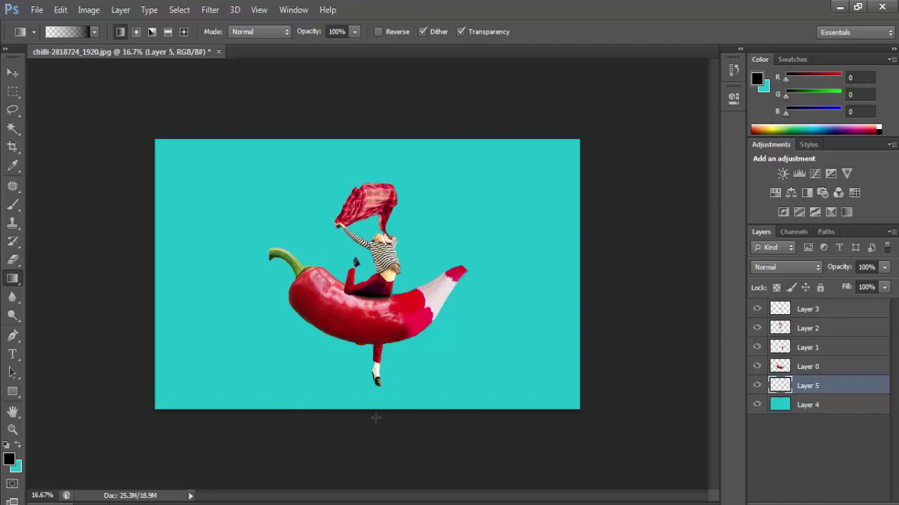
{"action": "left_click_drag", "start_coordinate": [381, 426], "coordinate": [381, 341]}
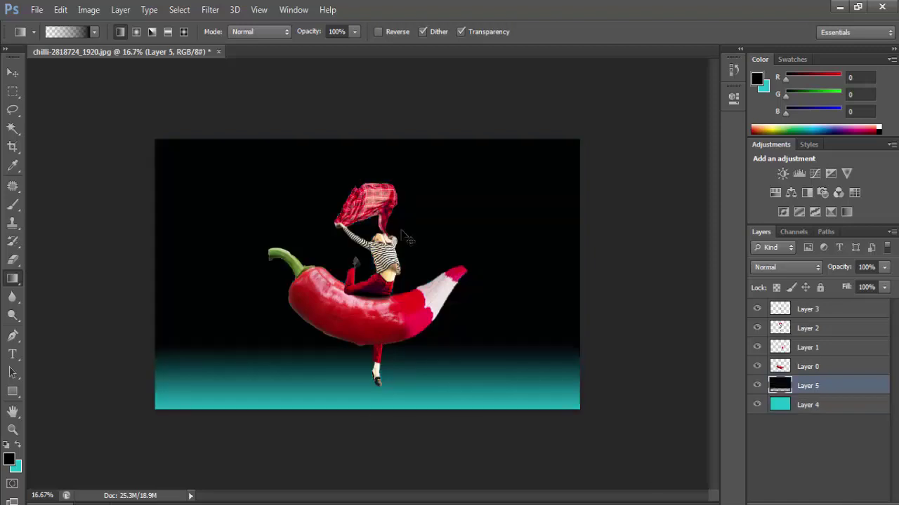
{"action": "key", "text": "ctrl+z"}
{"action": "left_click_drag", "start_coordinate": [400, 111], "coordinate": [395, 179]}
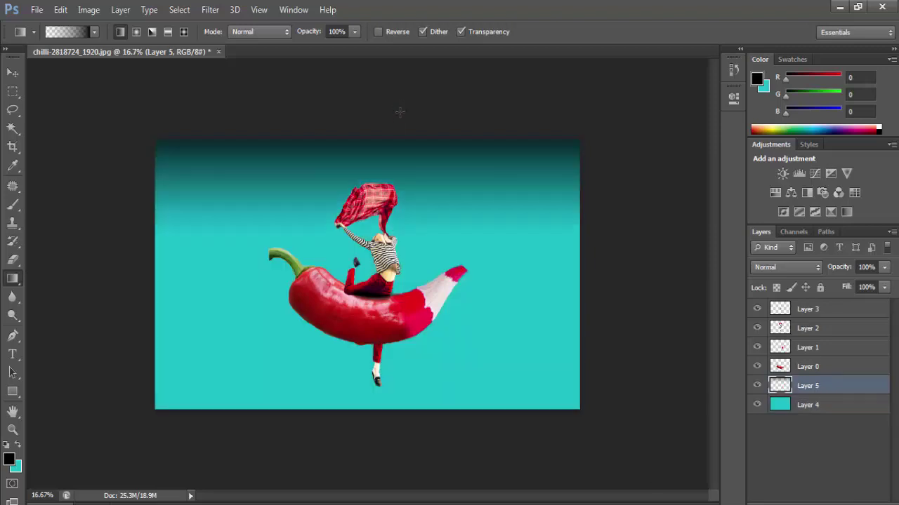
- Move the Layer 5 gradient down so its dark edge forms a floor line directly beneath the chilli
{"action": "key", "text": "v"}
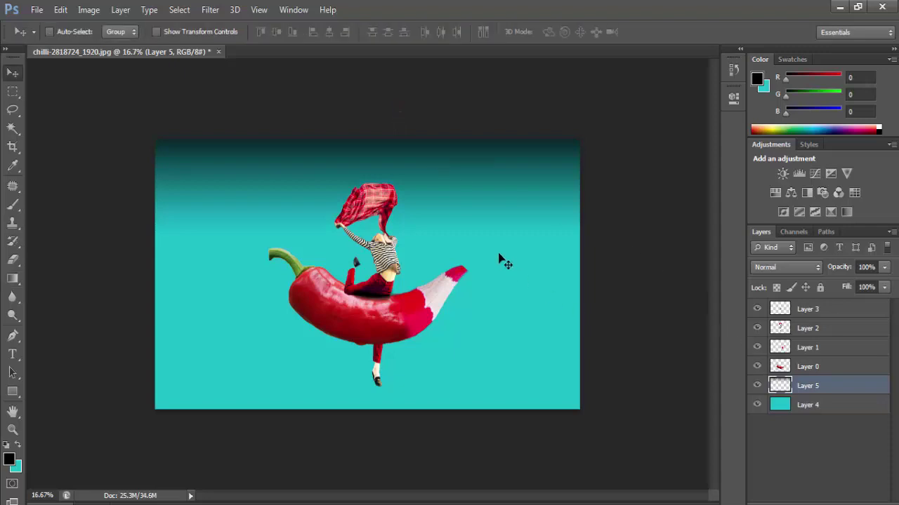
{"action": "left_click_drag", "start_coordinate": [457, 155], "coordinate": [459, 361]}
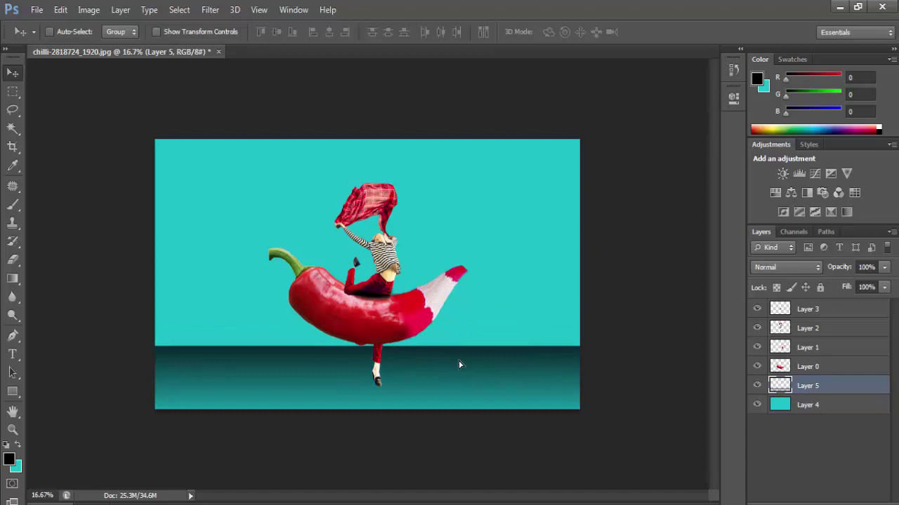
{"action": "key", "text": "ctrl+t"}
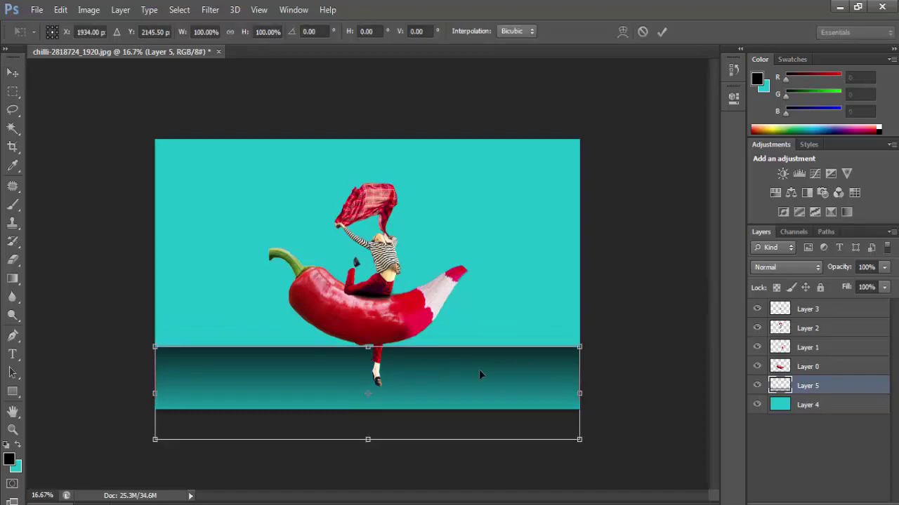
{"action": "key", "text": "Return"}
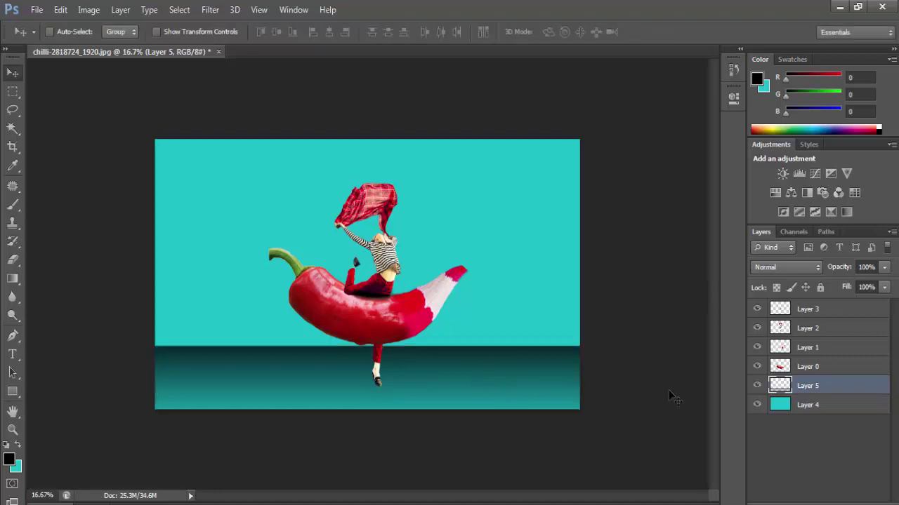
- Duplicate Layer 5 and flip the copy upward from the floor line, stretching it to the canvas's upper edge as a wall gradient
{"action": "left_click_drag", "start_coordinate": [808, 387], "coordinate": [809, 504]}
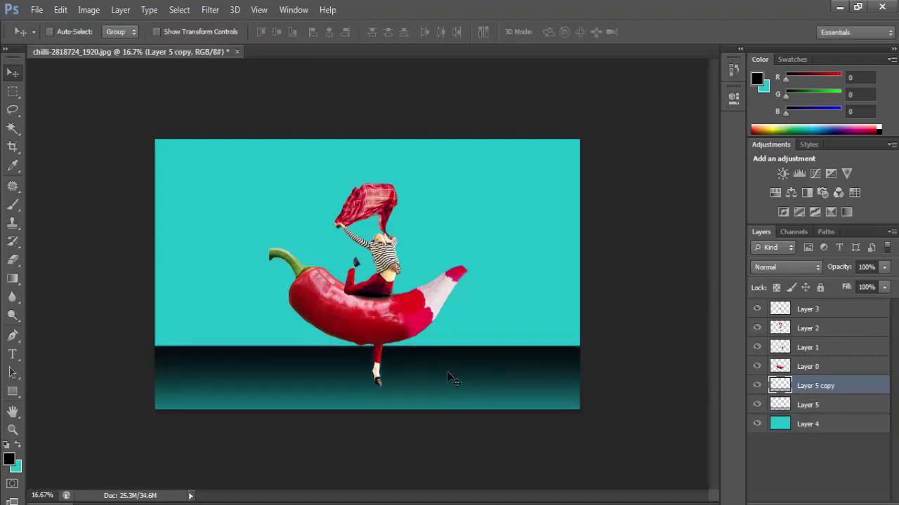
{"action": "key", "text": "ctrl+t"}
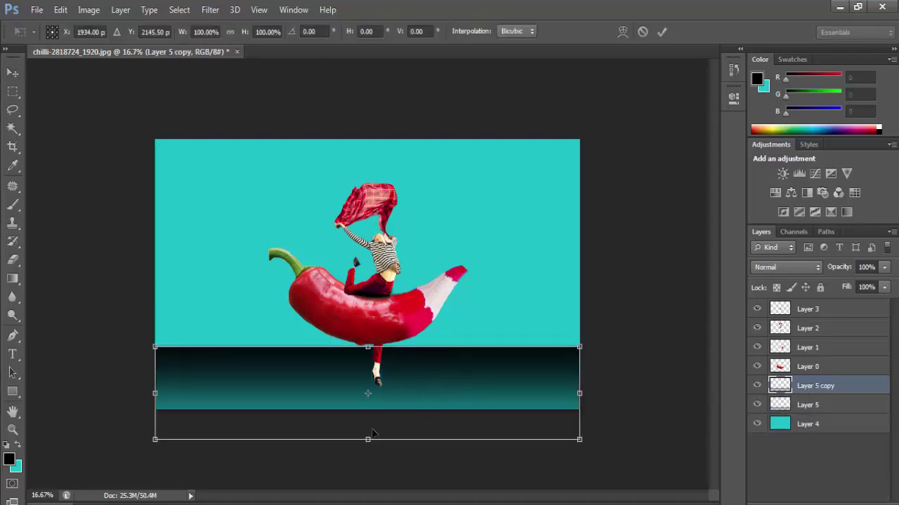
{"action": "left_click_drag", "start_coordinate": [368, 440], "coordinate": [390, 138]}
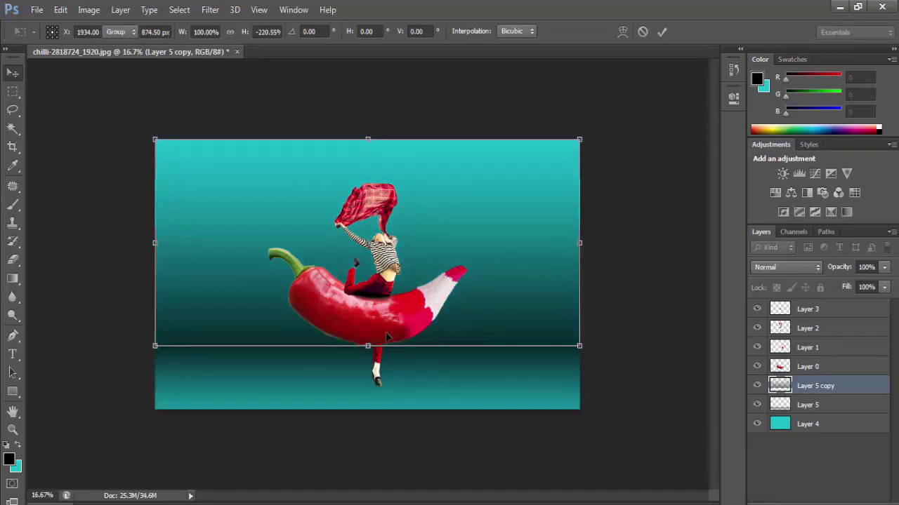
{"action": "key", "text": "Return"}
- Delete the darkest lower band of the Layer 5 copy gradient with a rectangular selection, and deselect
{"action": "key", "text": "m"}
{"action": "left_click_drag", "start_coordinate": [606, 388], "coordinate": [75, 309]}
{"action": "key", "text": "Delete"}
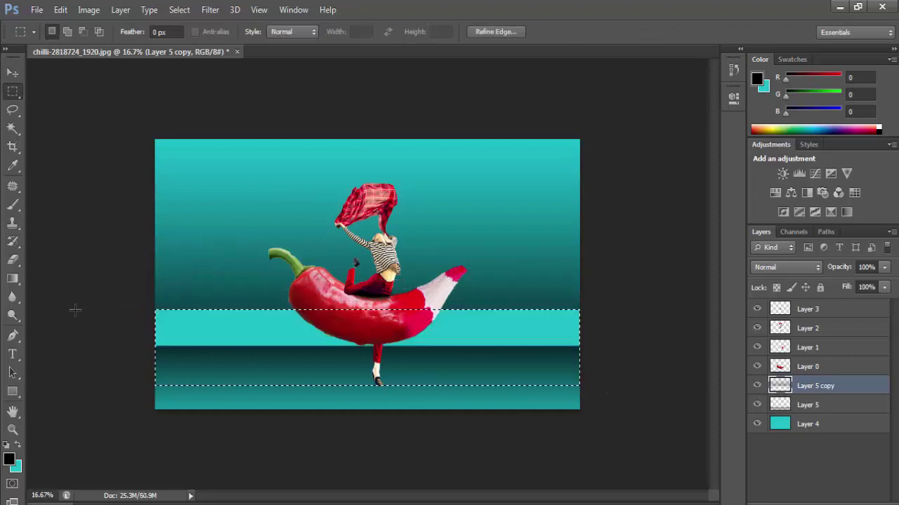
{"action": "key", "text": "ctrl+d"}
- Stretch the remaining Layer 5 copy gradient vertically so its lower edge meets the floor line
{"action": "key", "text": "ctrl+t"}
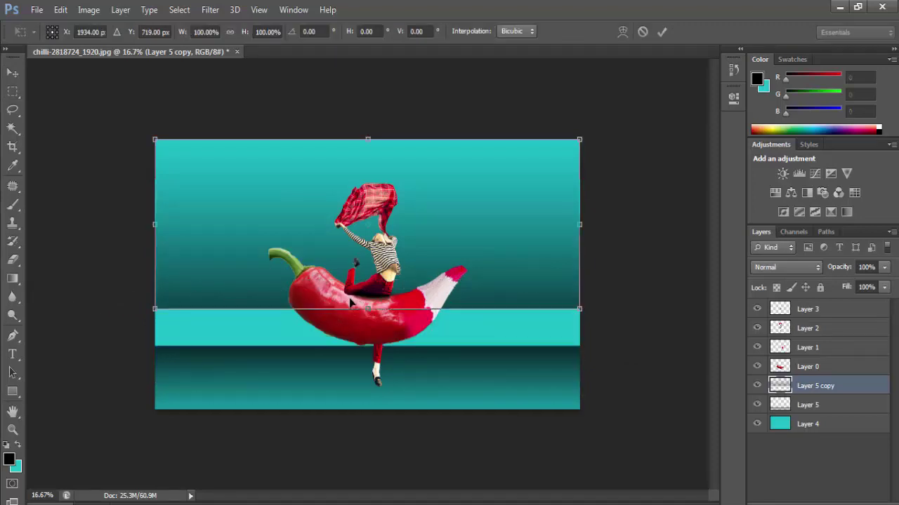
{"action": "left_click_drag", "start_coordinate": [365, 330], "coordinate": [354, 407]}
{"action": "key", "text": "Return"}
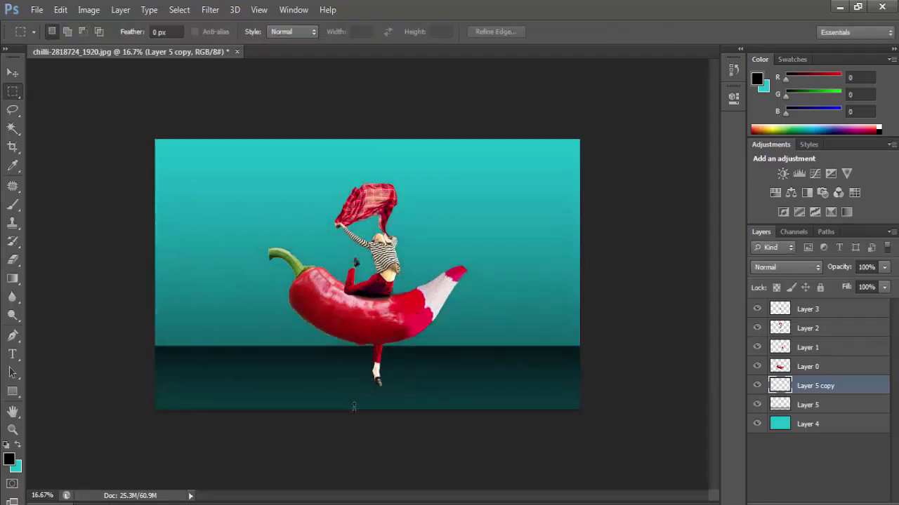
{"action": "left_click_drag", "start_coordinate": [610, 427], "coordinate": [100, 372]}
{"action": "key", "text": "Return"}
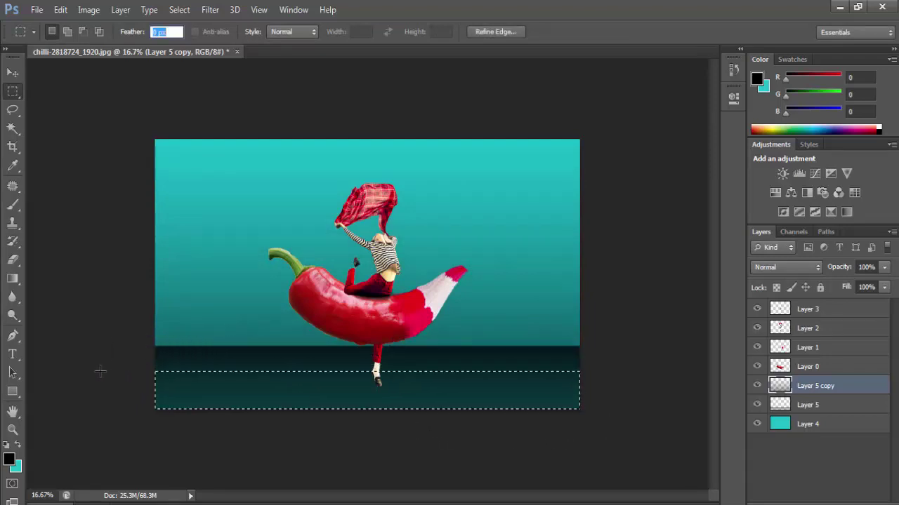
{"action": "key", "text": "ctrl+d"}
{"action": "key", "text": "ctrl+t"}
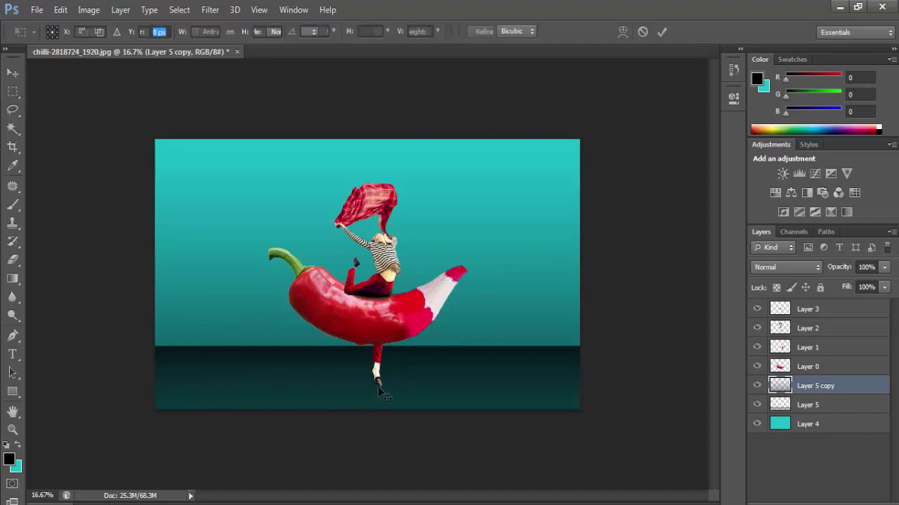
{"action": "left_click_drag", "start_coordinate": [368, 408], "coordinate": [368, 346]}
{"action": "key", "text": "Return"}
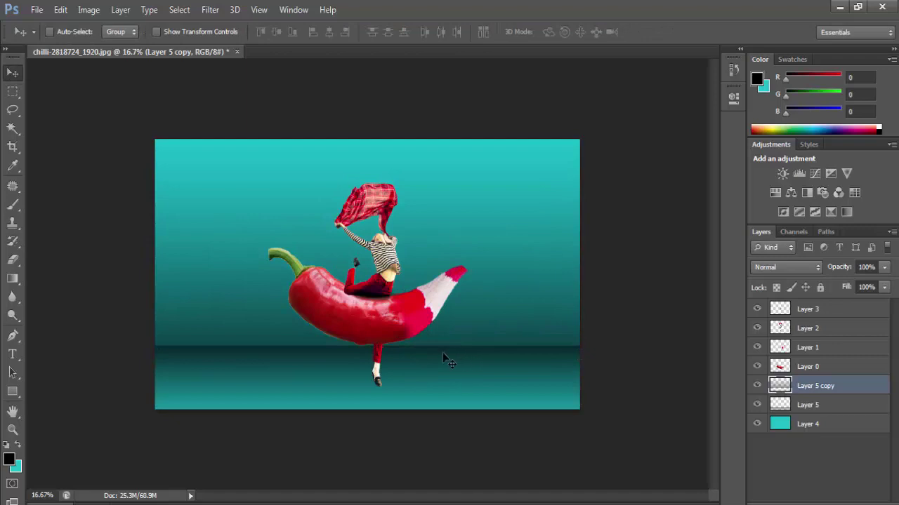
- Set the foreground colour to white (#ffffff) and fill Layer 4 with it
{"action": "left_click", "coordinate": [808, 426]}
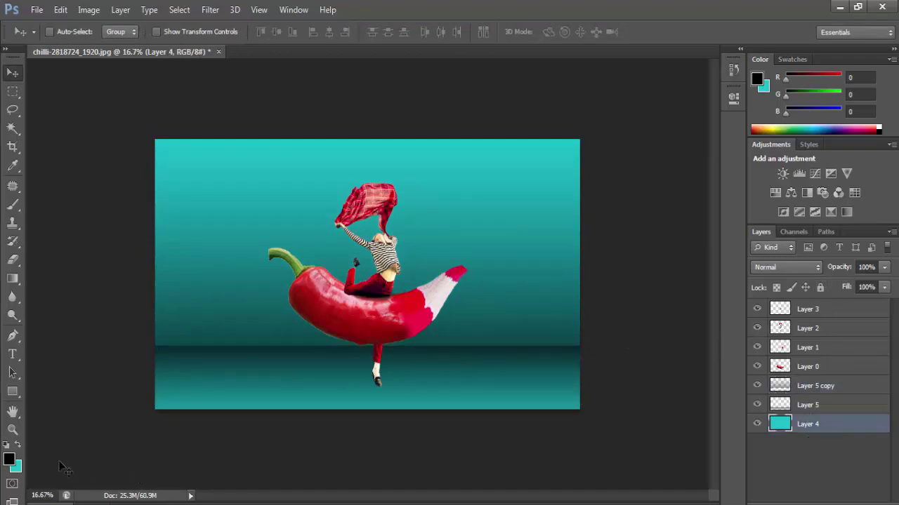
{"action": "left_click", "coordinate": [12, 461]}
{"action": "left_click_drag", "start_coordinate": [355, 217], "coordinate": [157, 98]}
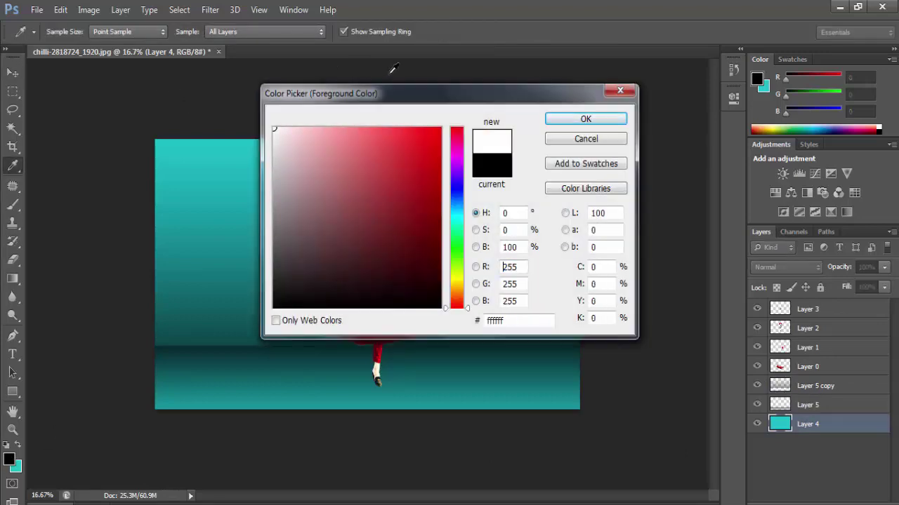
{"action": "left_click", "coordinate": [562, 124]}
{"action": "key", "text": "v"}
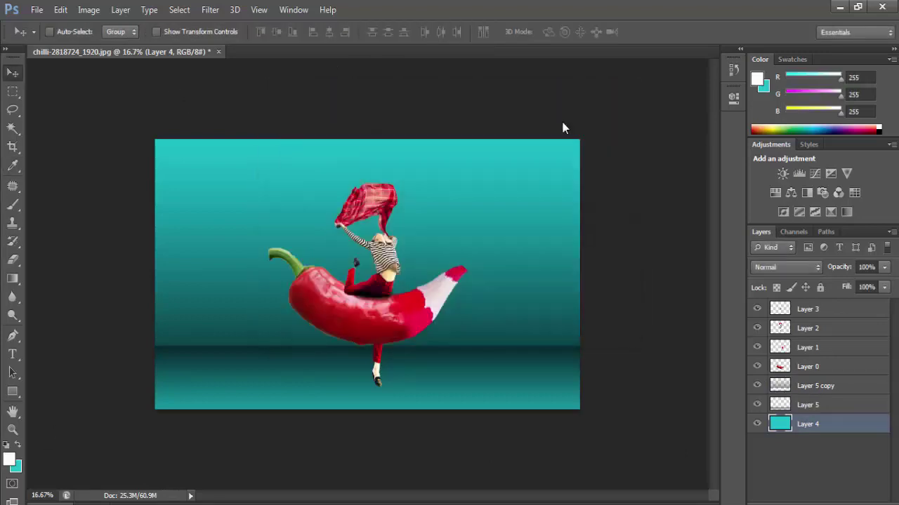
{"action": "key", "text": "alt+BackSpace"}
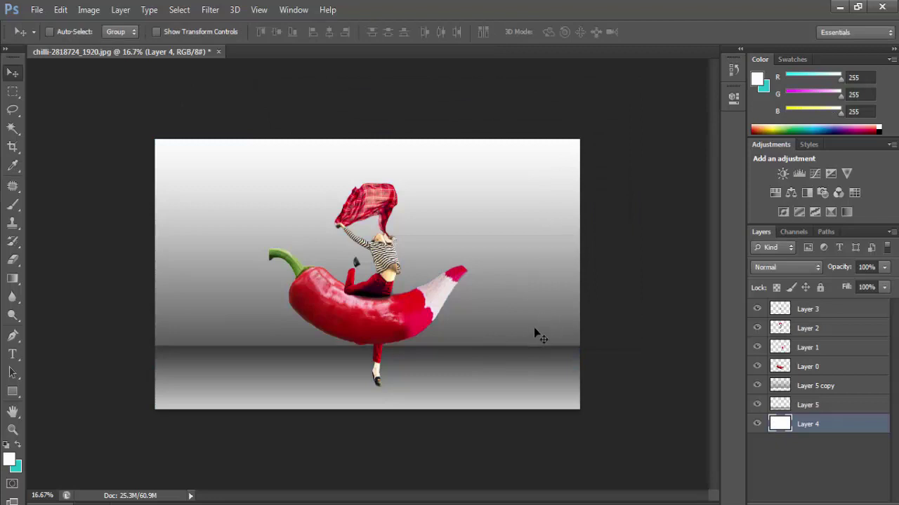
- Reduce the opacity of the wall gradient on Layer 5 copy to 49% and the floor gradient on Layer 5 to 58%
{"action": "right_click", "coordinate": [513, 268]}
{"action": "left_click", "coordinate": [556, 276]}
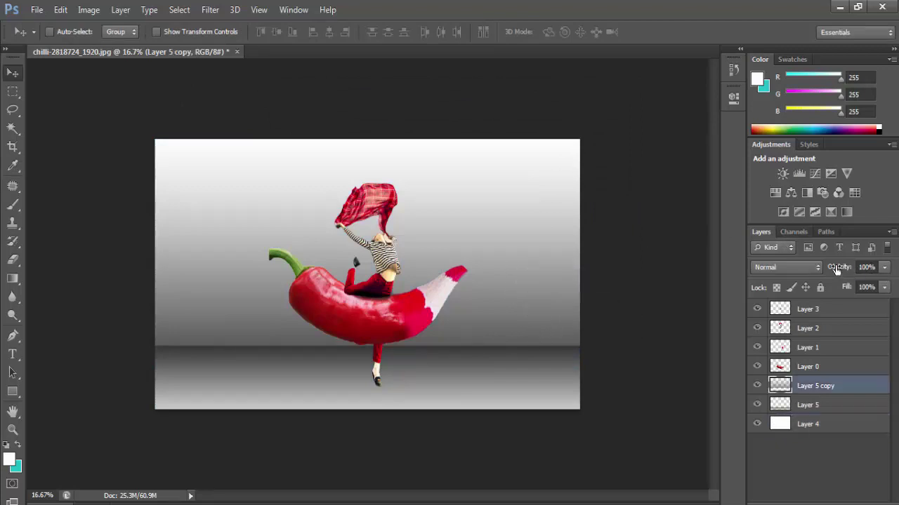
{"action": "left_click_drag", "start_coordinate": [836, 267], "coordinate": [778, 275]}
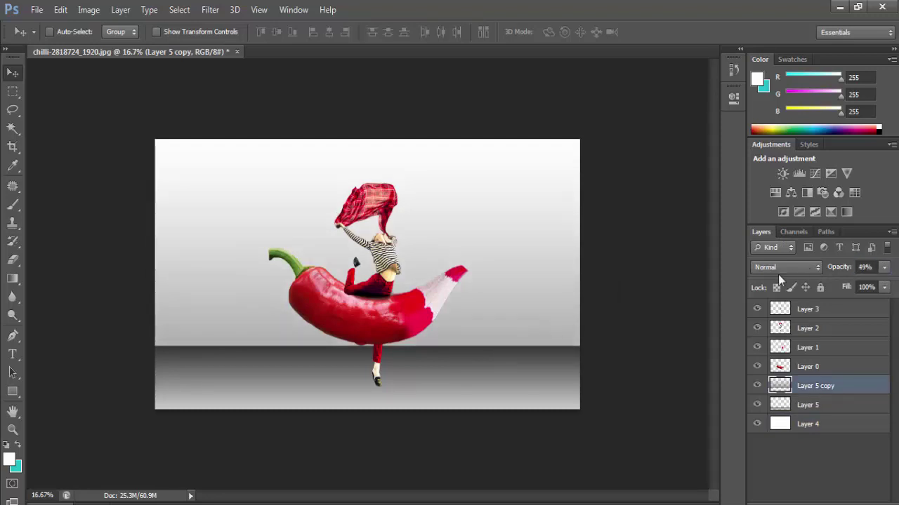
{"action": "left_click", "coordinate": [822, 405]}
{"action": "left_click_drag", "start_coordinate": [845, 269], "coordinate": [813, 273]}
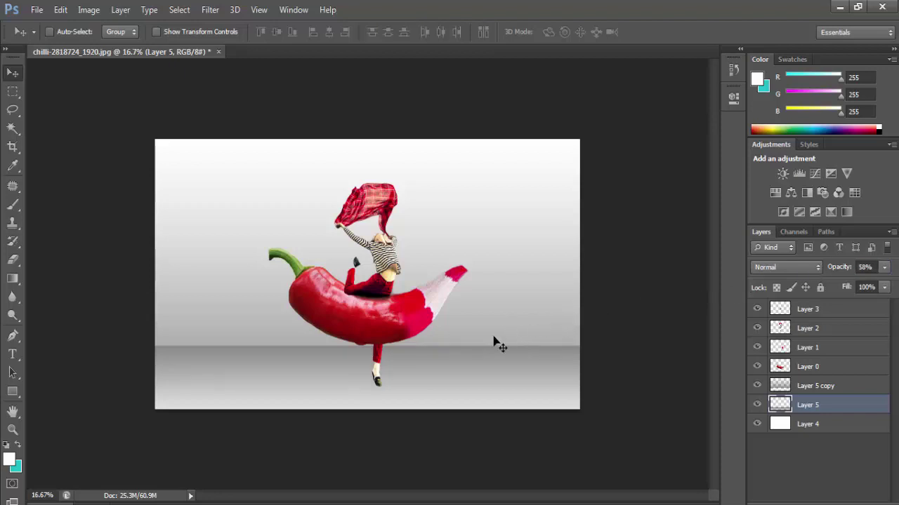
- Stretch Layer 5 and Layer 5 copy together slightly downward, lowering the floor line behind the girl's standing leg
{"action": "left_click", "coordinate": [809, 391]}
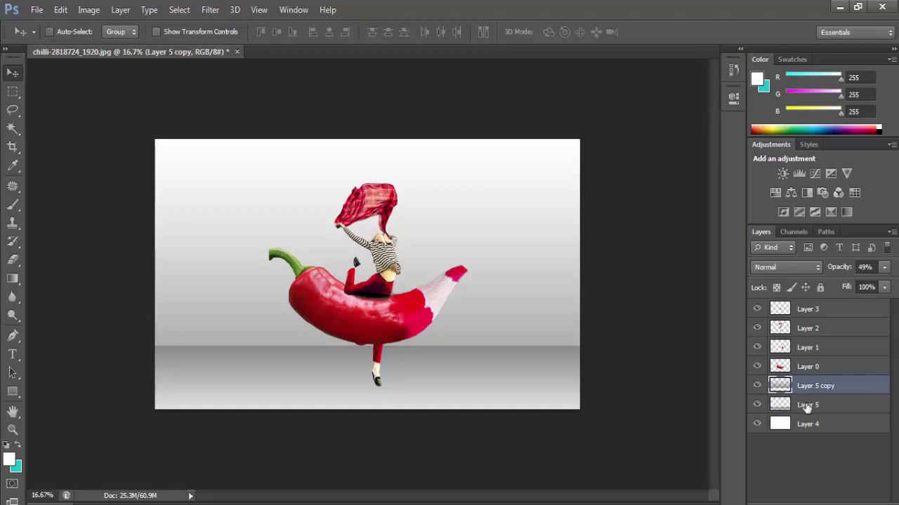
{"action": "left_click", "coordinate": [803, 405], "text": "shift"}
{"action": "key", "text": "ctrl+t"}
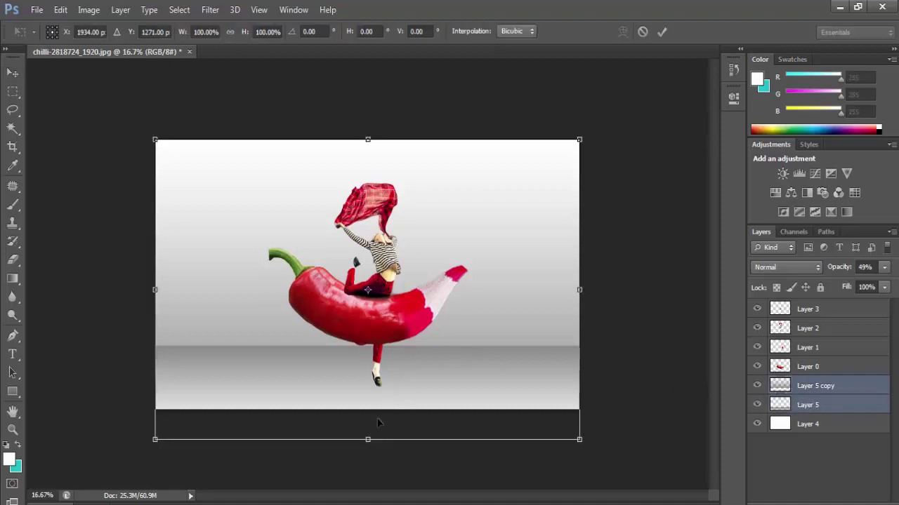
{"action": "mouse_move", "coordinate": [368, 440]}
{"action": "left_mouse_down"}
{"action": "mouse_move", "coordinate": [380, 403]}
{"action": "mouse_move", "coordinate": [369, 465]}
{"action": "mouse_move", "coordinate": [368, 457]}
{"action": "left_mouse_up"}
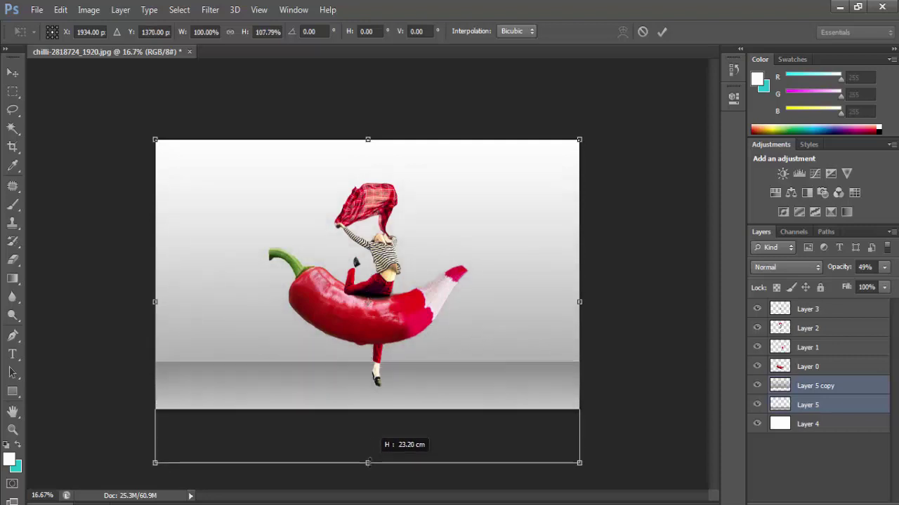
- Make a freehand lasso selection around the shoe of the girl's standing leg on Layer 6
{"action": "mouse_move", "coordinate": [352, 444]}
{"action": "left_mouse_down"}
{"action": "mouse_move", "coordinate": [370, 473]}
{"action": "mouse_move", "coordinate": [402, 469]}
{"action": "mouse_move", "coordinate": [421, 455]}
{"action": "left_mouse_up"}
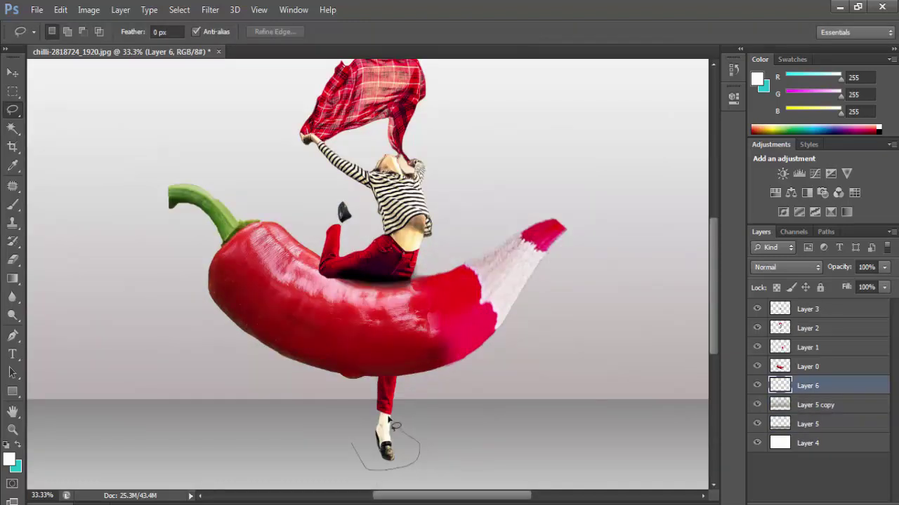
{"action": "left_click_drag", "start_coordinate": [390, 419], "coordinate": [351, 442]}
- Draw a black-to-transparent radial gradient in the selection and distort it into a flat shadow under the shoe
{"action": "left_click", "coordinate": [13, 278]}
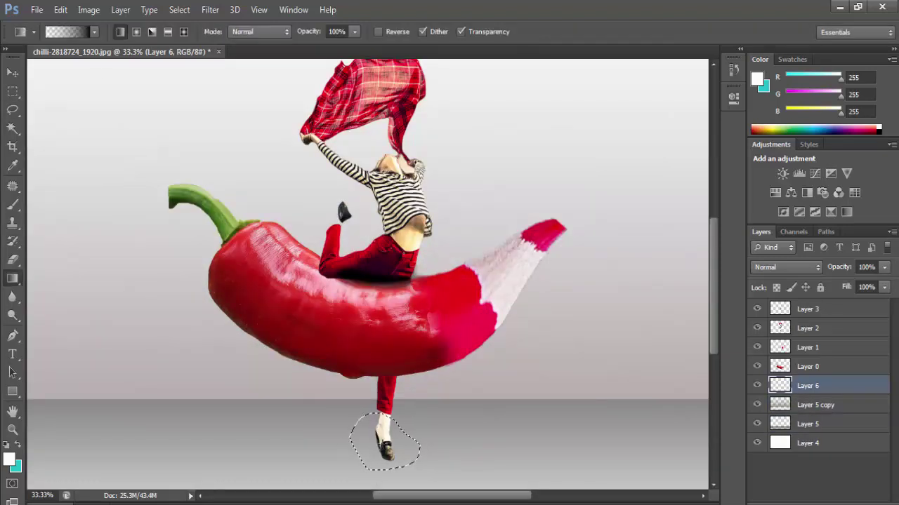
{"action": "left_click", "coordinate": [137, 32]}
{"action": "left_click", "coordinate": [68, 31]}
{"action": "left_click_drag", "start_coordinate": [575, 269], "coordinate": [327, 269]}
{"action": "left_click_drag", "start_coordinate": [322, 270], "coordinate": [576, 270]}
{"action": "left_click", "coordinate": [563, 90]}
{"action": "left_click_drag", "start_coordinate": [382, 442], "coordinate": [404, 449]}
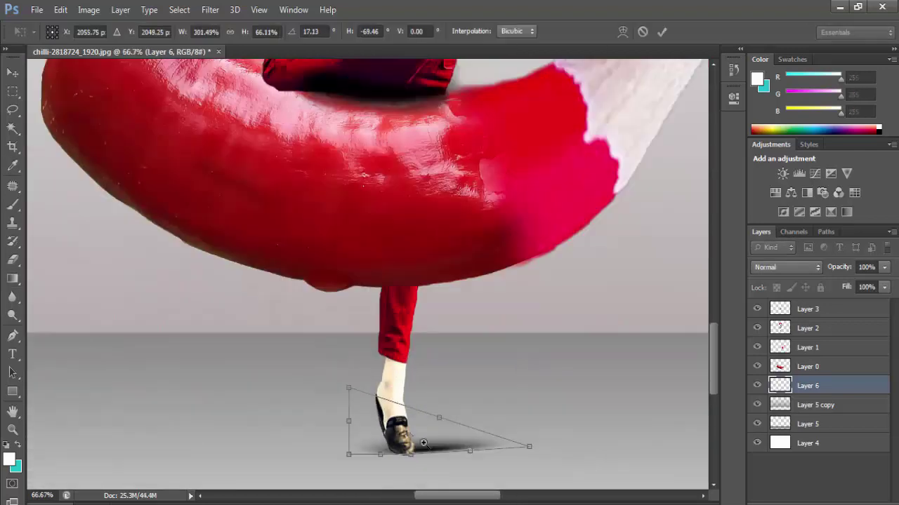
{"action": "left_click_drag", "start_coordinate": [349, 393], "coordinate": [316, 449]}
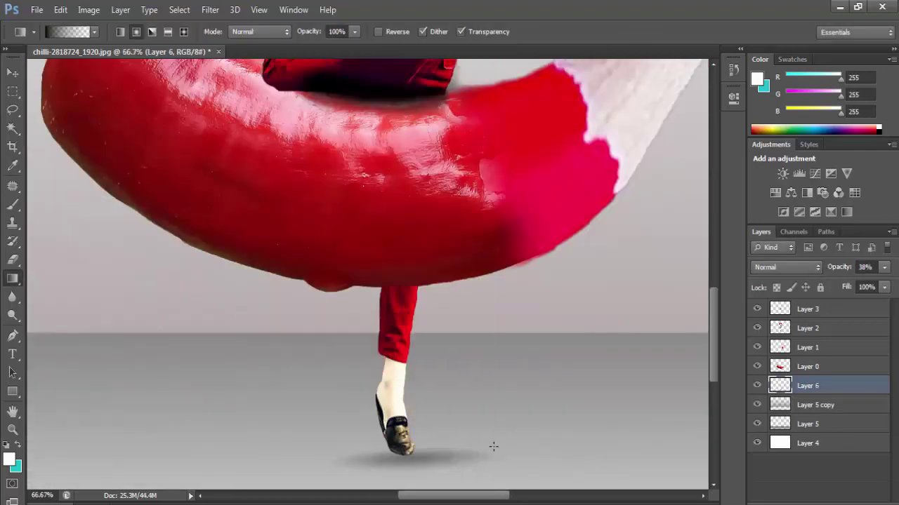
- Flip the copy of the standing foot on Layer 7 vertically and warp it into a faded reflection under the shoe
{"action": "key", "text": "v"}
{"action": "key", "text": "ctrl+t"}
{"action": "right_click", "coordinate": [363, 279]}
{"action": "left_click", "coordinate": [407, 269]}
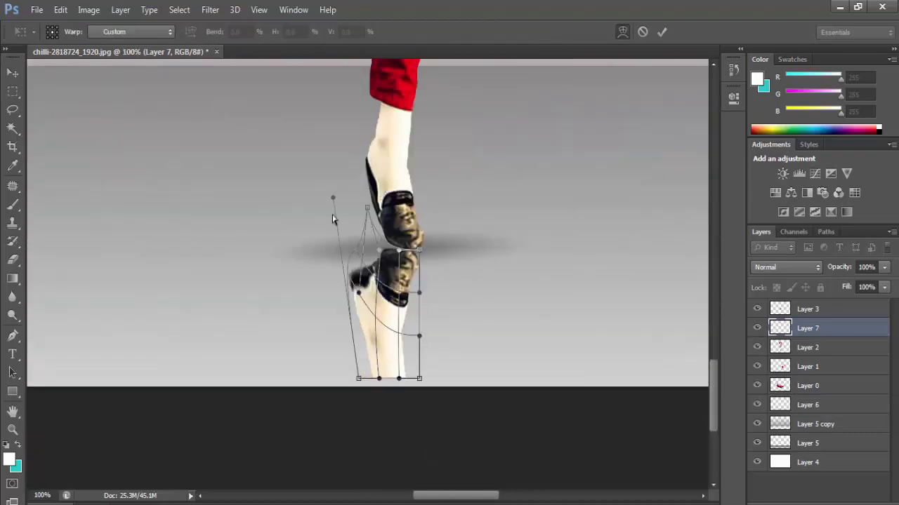
{"action": "left_click_drag", "start_coordinate": [351, 253], "coordinate": [353, 272]}
{"action": "left_click_drag", "start_coordinate": [373, 208], "coordinate": [363, 115]}
{"action": "left_click_drag", "start_coordinate": [379, 378], "coordinate": [367, 330]}
{"action": "key", "text": "Return"}
{"action": "left_click_drag", "start_coordinate": [385, 247], "coordinate": [384, 239]}
{"action": "left_click_drag", "start_coordinate": [405, 335], "coordinate": [406, 342]}
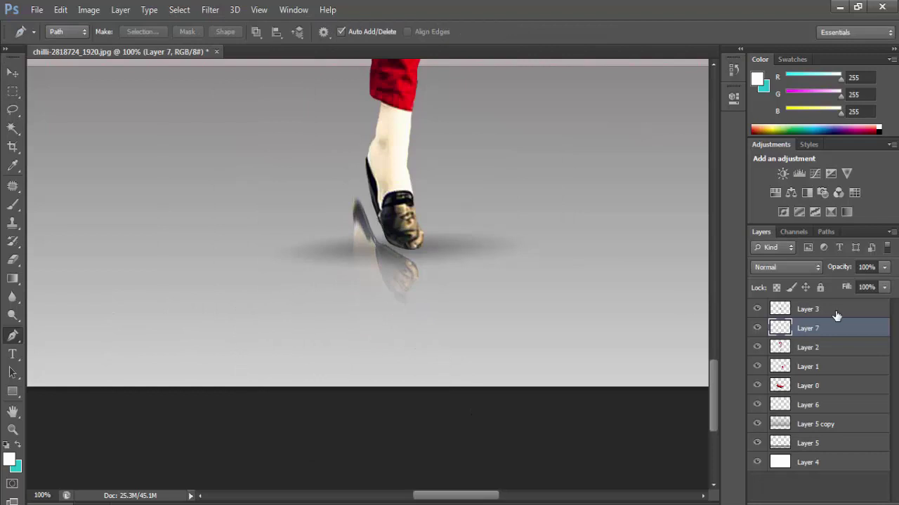
- With Layer 6 hidden, reduce the Layer 7 reflection to 57% opacity and warp it to follow the shoe's sole
{"action": "left_click", "coordinate": [757, 404]}
{"action": "key", "text": "5"}
{"action": "key", "text": "7"}
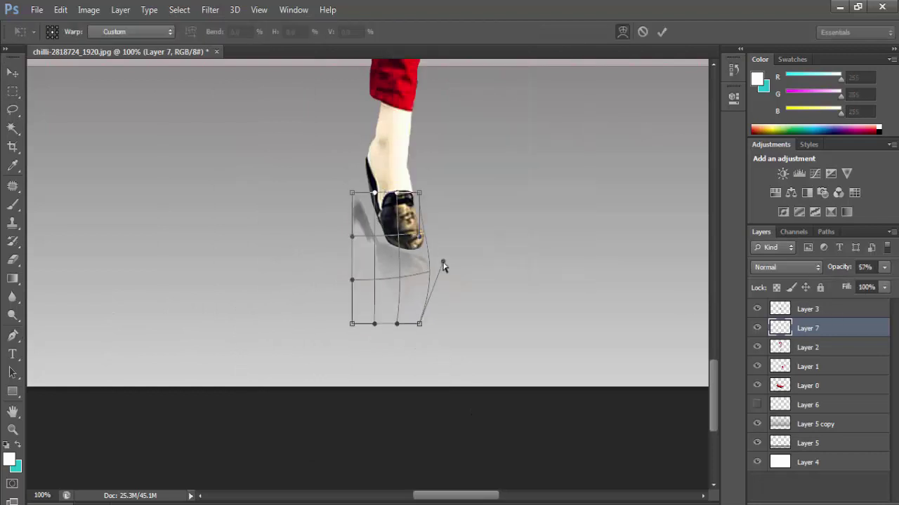
{"action": "left_click_drag", "start_coordinate": [441, 262], "coordinate": [373, 256]}
{"action": "key", "text": "Return"}
{"action": "key", "text": "v"}
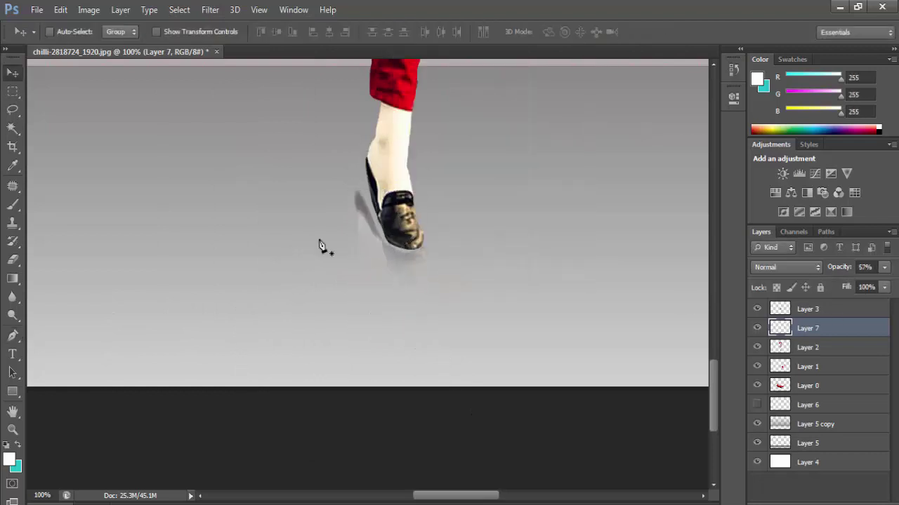
- Transform the Layer 6 shadow to about 62% width and 175% height, rotated about 52° to align with the shoe
{"action": "key", "text": "ctrl+minus"}
{"action": "key", "text": "ctrl+minus"}
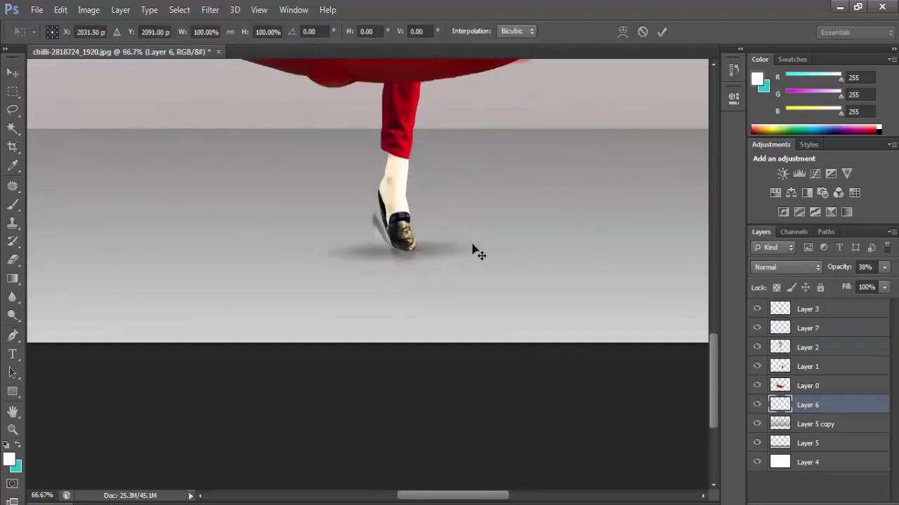
{"action": "left_click_drag", "start_coordinate": [475, 249], "coordinate": [362, 187]}
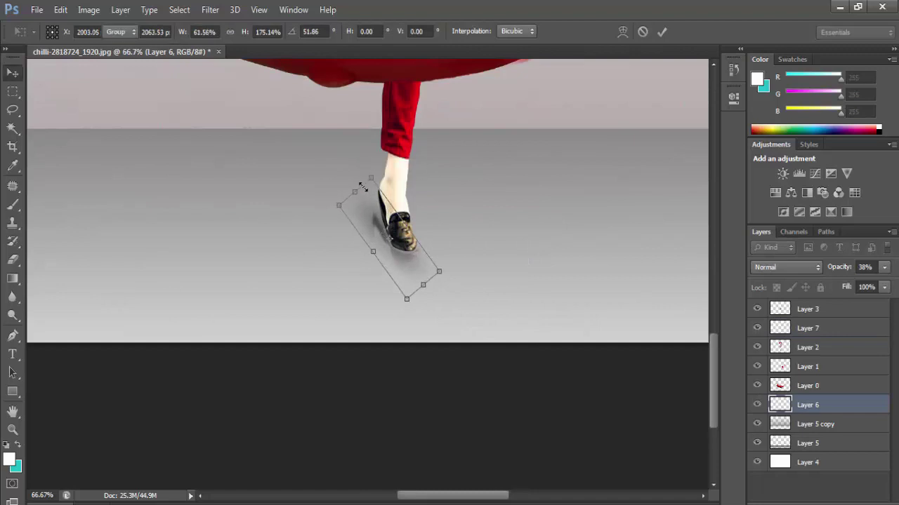
{"action": "key", "text": "Return"}
{"action": "left_click", "coordinate": [441, 222], "text": "ctrl+alt"}
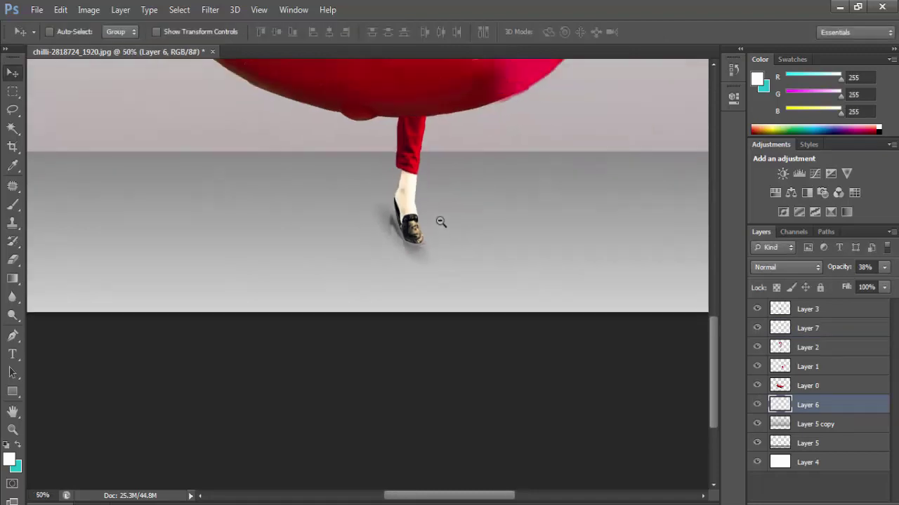
{"action": "left_click", "coordinate": [441, 222], "text": "ctrl+alt"}
{"action": "left_click", "coordinate": [441, 222], "text": "alt"}
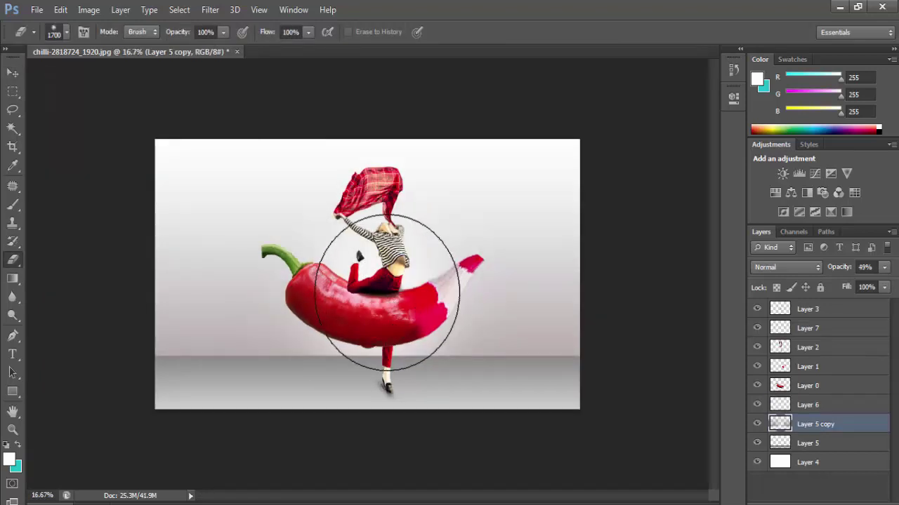
- With a soft 1700 px eraser, lighten Layer 5 copy behind the chilli and, at 59% opacity, Layer 5 around the standing leg
{"action": "left_click", "coordinate": [387, 292]}
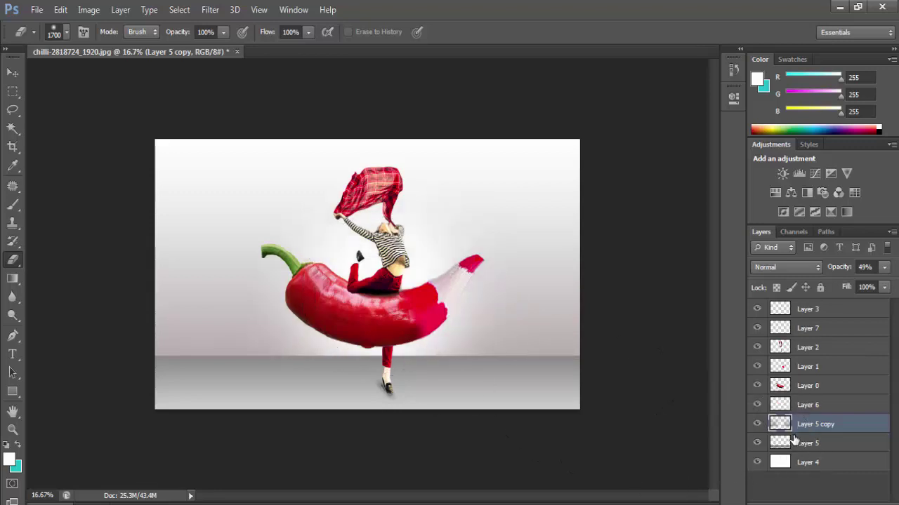
{"action": "key", "text": "alt+bracketleft"}
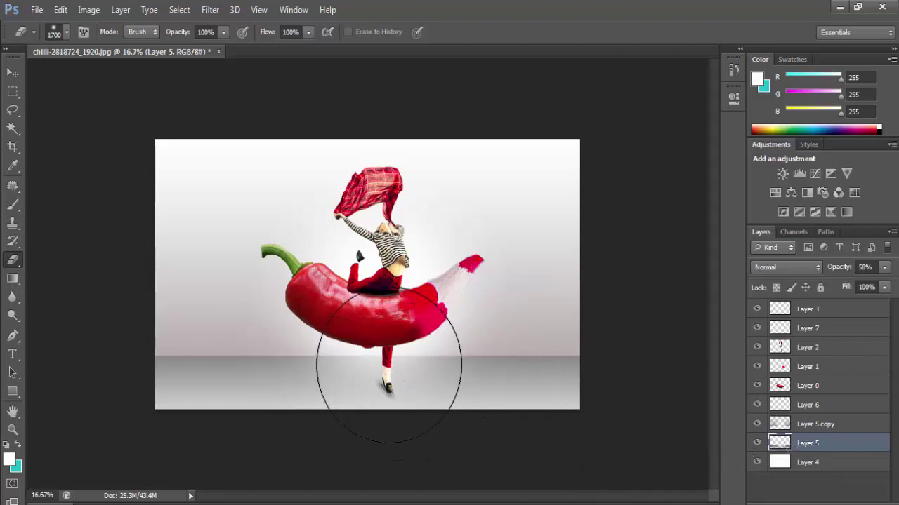
{"action": "left_click", "coordinate": [224, 31]}
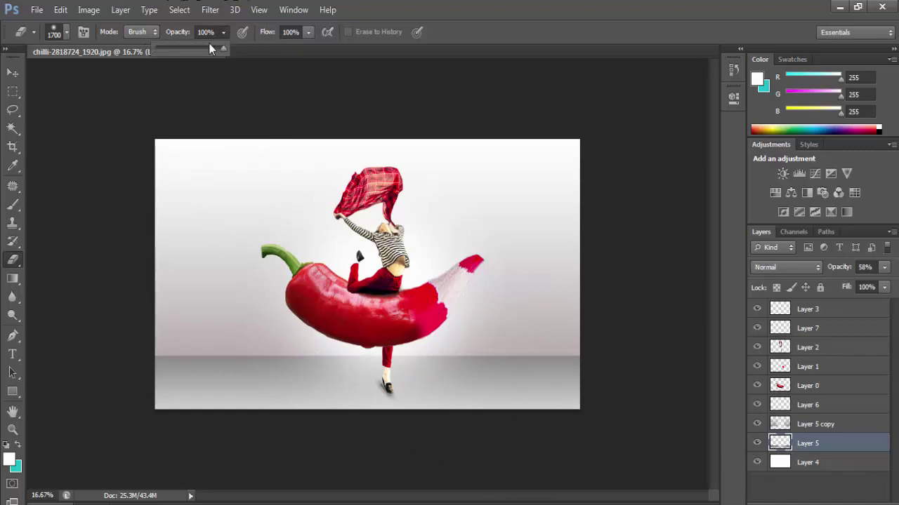
{"action": "left_click", "coordinate": [384, 337]}
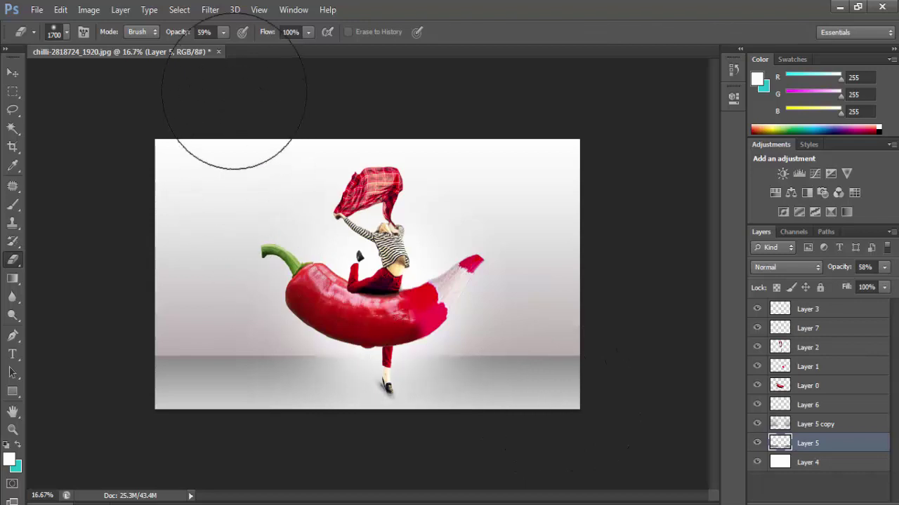
- Select the leftover beige background between the girl's head and bent arm on Layer 2 with the Magic Wand and delete it
{"action": "key", "text": "v"}
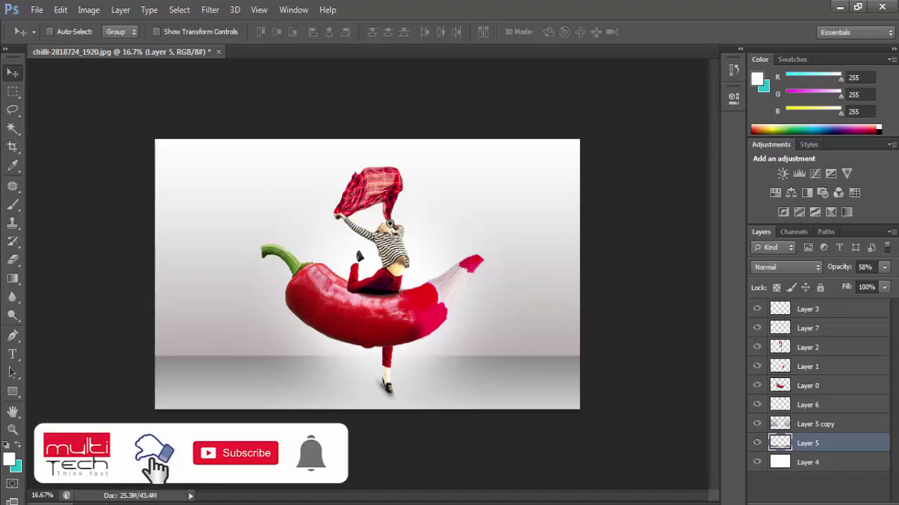
{"action": "left_click", "coordinate": [398, 229], "text": "ctrl"}
{"action": "left_click", "coordinate": [399, 226], "text": "ctrl"}
{"action": "left_click", "coordinate": [403, 214], "text": "ctrl"}
{"action": "left_click", "coordinate": [410, 196], "text": "ctrl"}
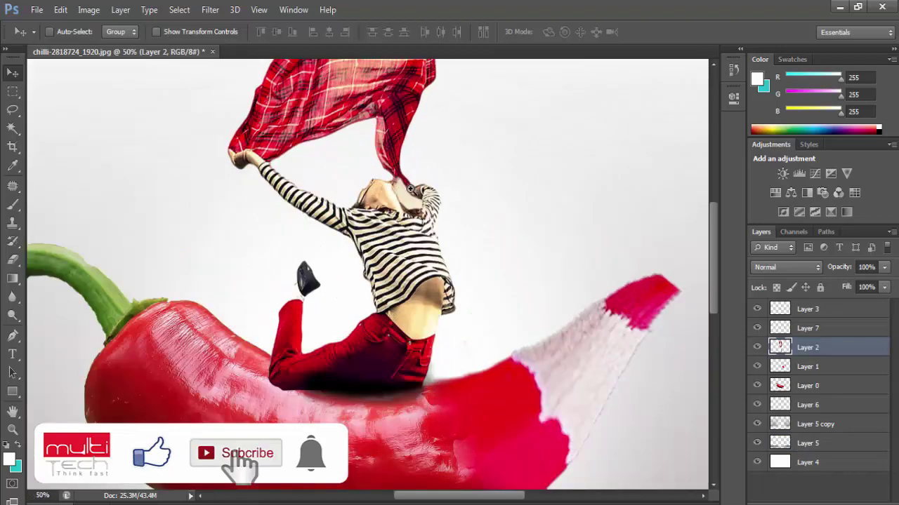
{"action": "left_click", "coordinate": [411, 189], "text": "ctrl"}
{"action": "left_click", "coordinate": [411, 190], "text": "ctrl"}
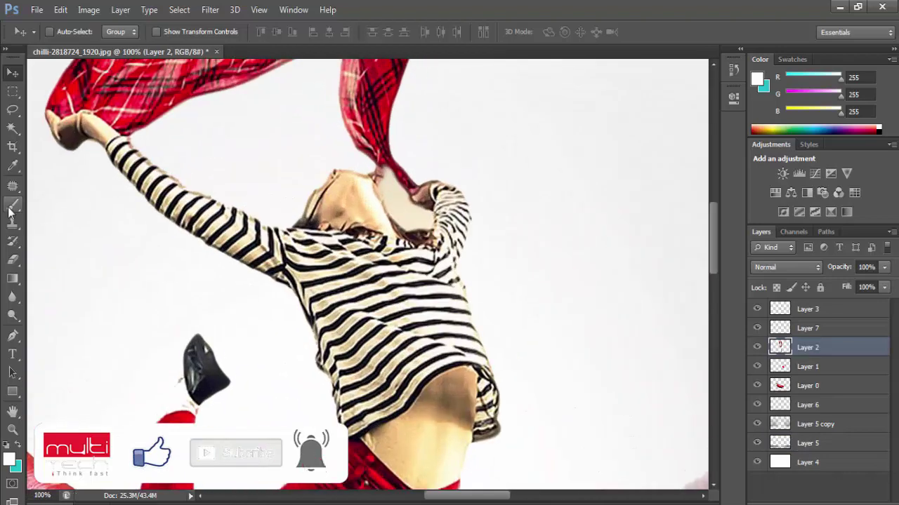
{"action": "left_click", "coordinate": [11, 208]}
{"action": "left_click", "coordinate": [13, 127]}
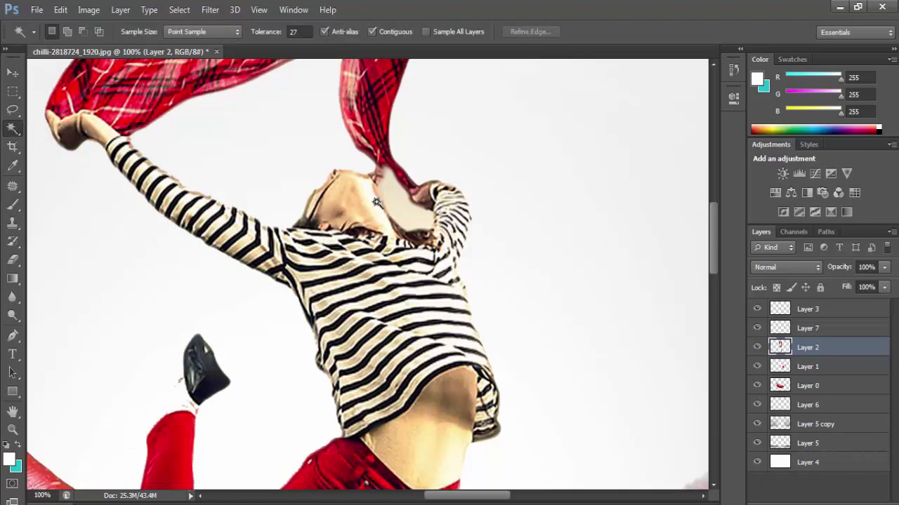
{"action": "left_click", "coordinate": [398, 203]}
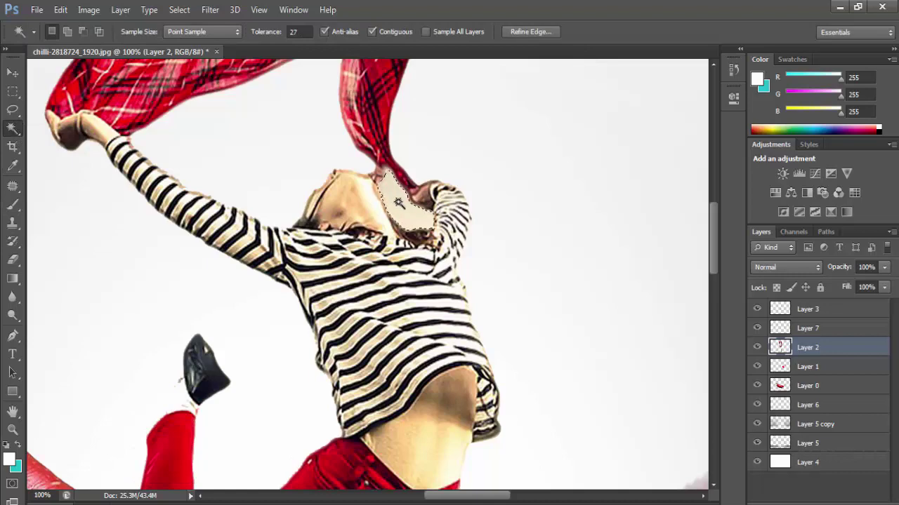
{"action": "key", "text": "ctrl+d"}
{"action": "scroll", "coordinate": [467, 349], "scroll_direction": "down", "scroll_amount": 1}
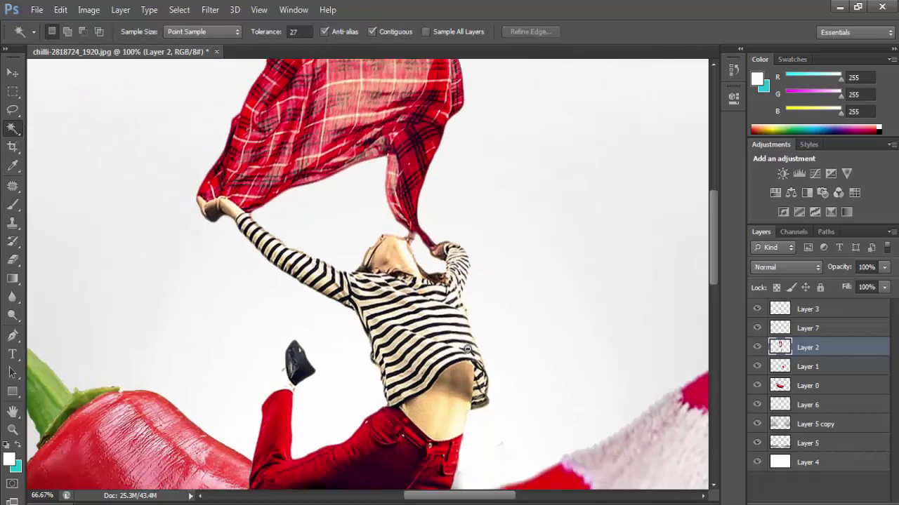
{"action": "scroll", "coordinate": [467, 349], "scroll_direction": "down", "scroll_amount": 4}
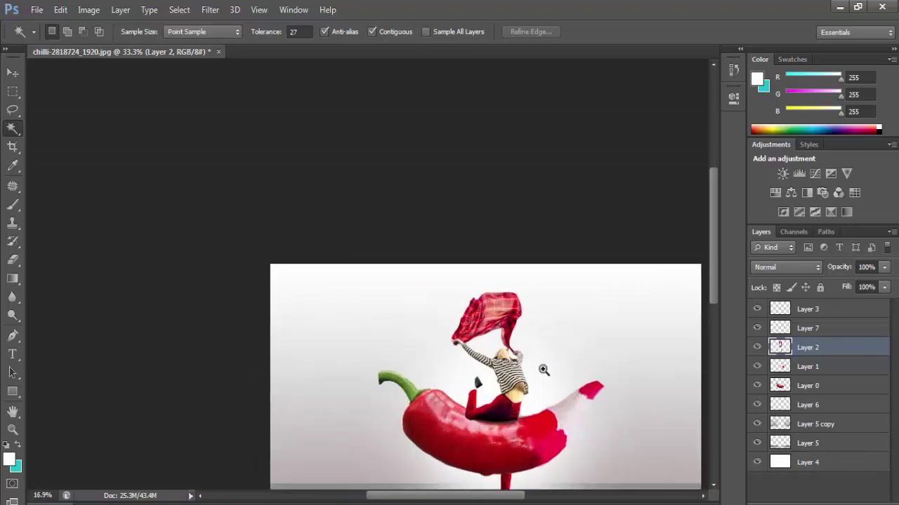
{"action": "scroll", "coordinate": [543, 370], "scroll_direction": "up", "scroll_amount": 3}
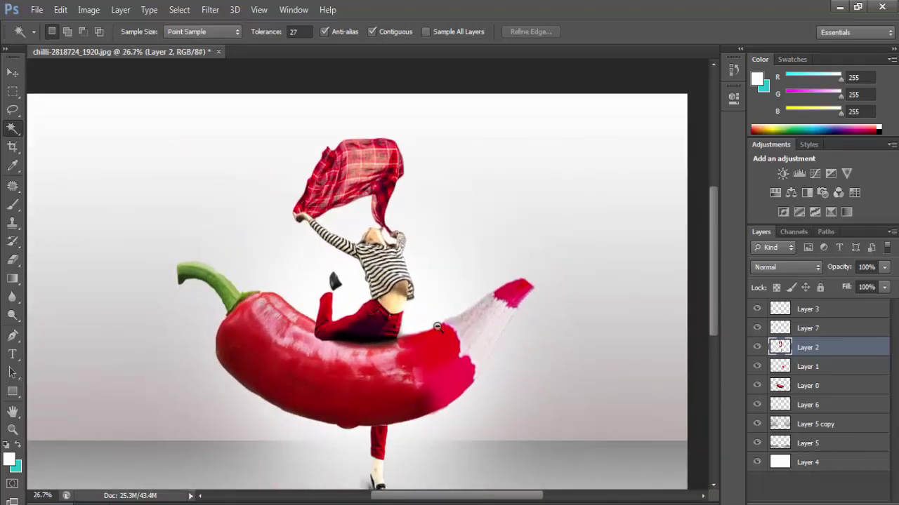
{"action": "left_click", "coordinate": [438, 328], "text": "alt"}
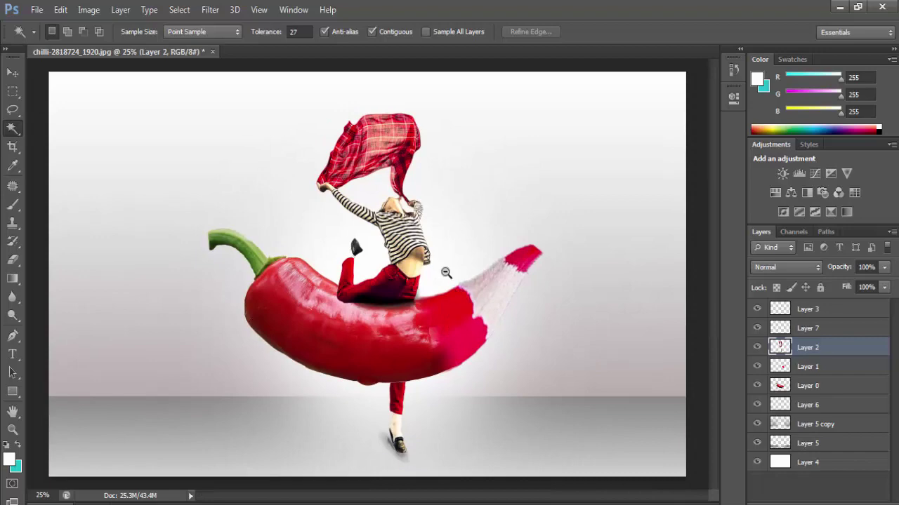
{"action": "left_click", "coordinate": [446, 272], "text": "alt"}
{"action": "left_click", "coordinate": [446, 272]}
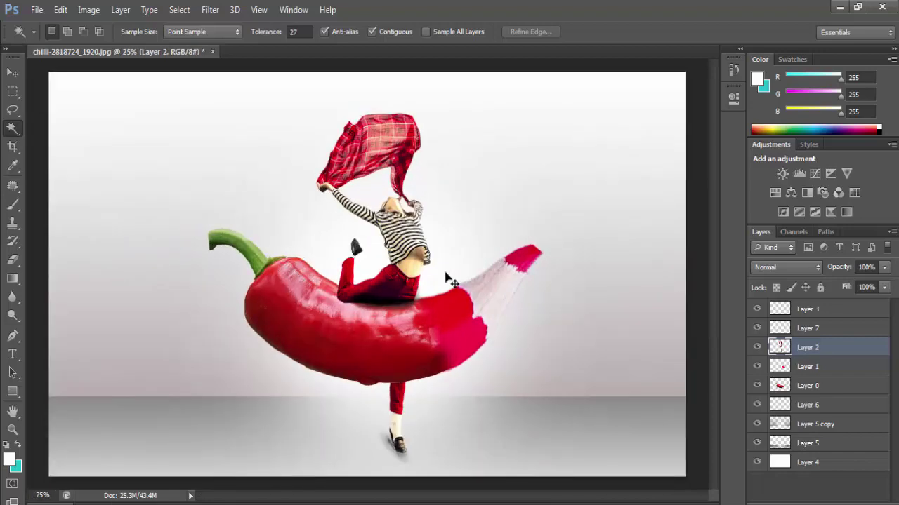